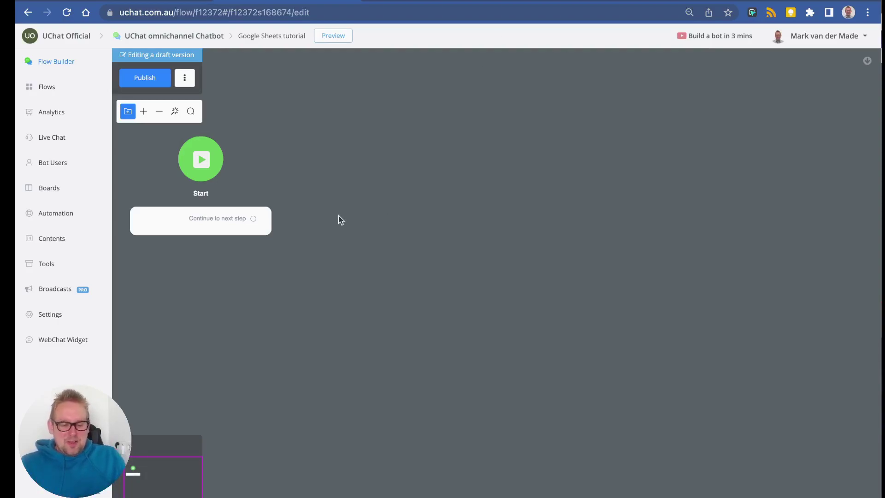
Add Action #1 after Start with a Google Sheets integration.
left_click_drag(253, 218, 339, 219)
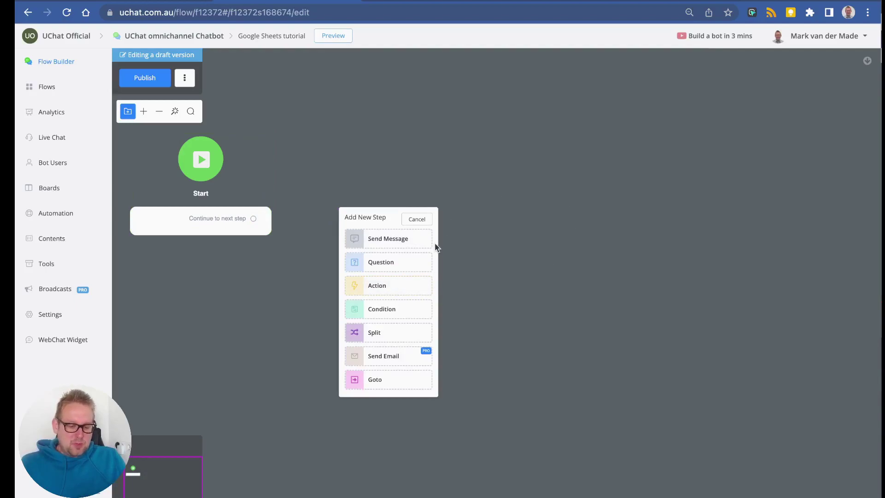
left_click(377, 285)
left_click_drag(539, 312, 500, 234)
left_click(739, 227)
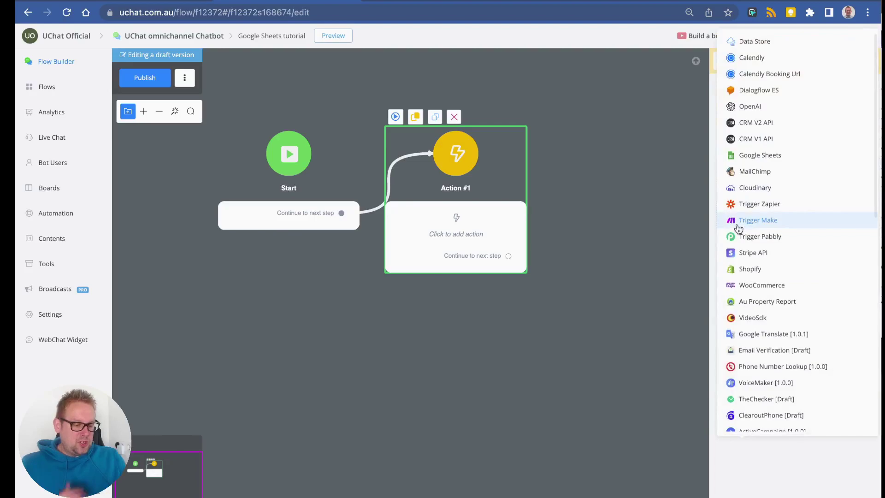
left_click(754, 157)
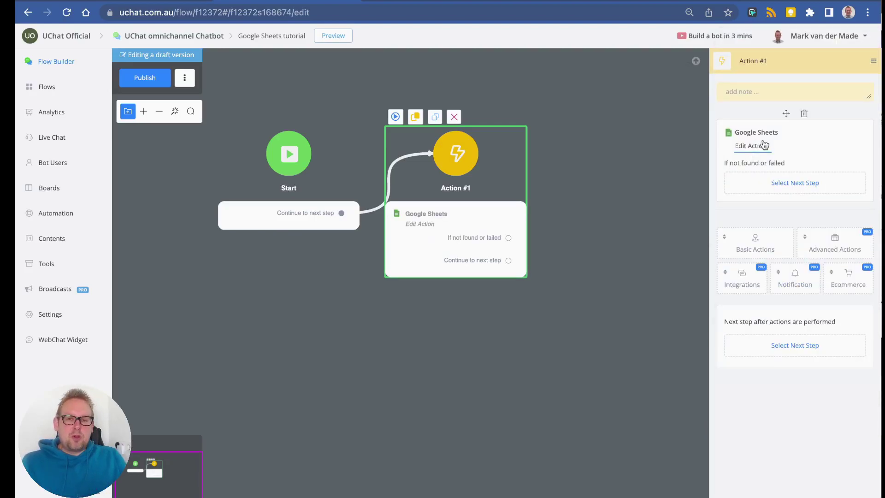
left_click(763, 145)
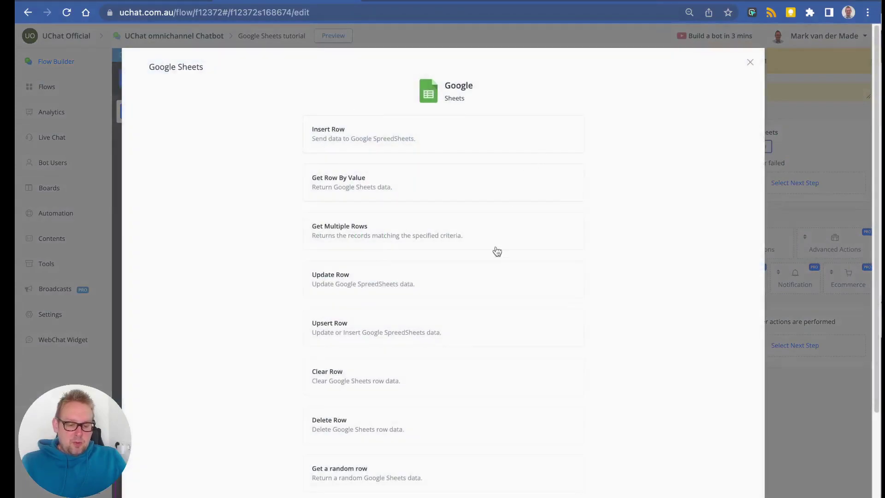
Set it to Get Multiple Rows from UChat Official Chatbot main sheet, Google Sheets Tutorial worksheet.
left_click(481, 228)
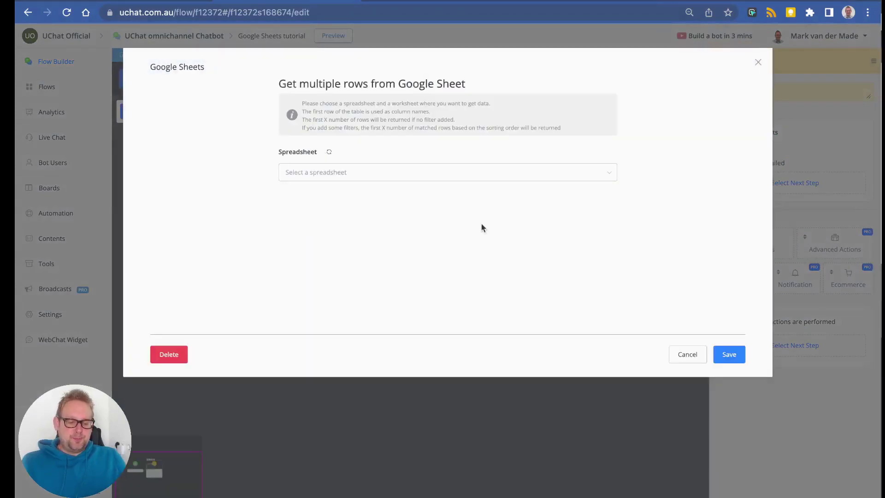
left_click(303, 174)
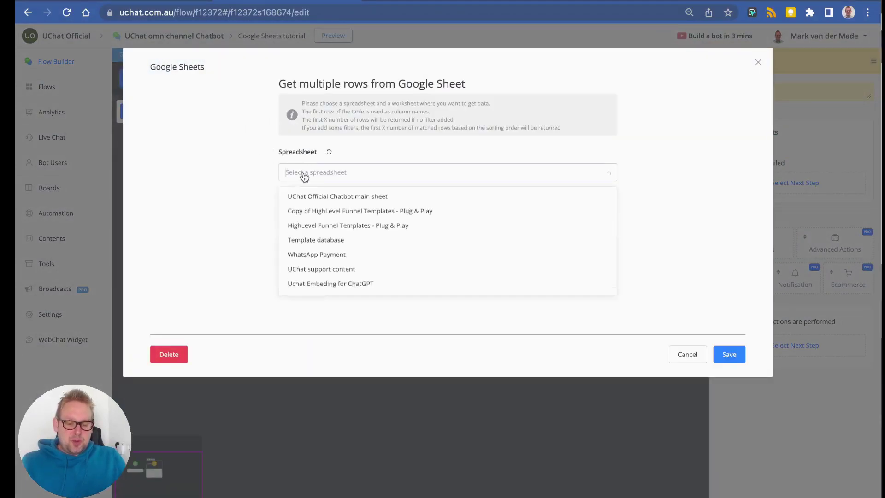
left_click(307, 195)
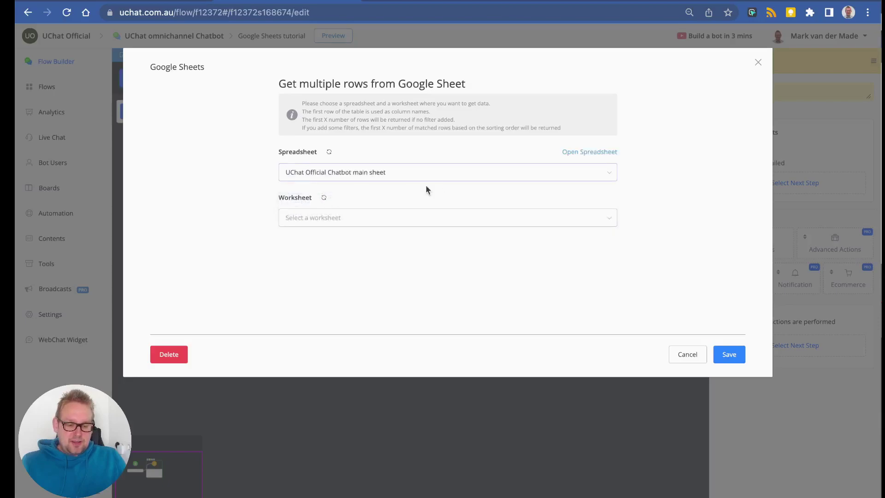
left_click(388, 221)
scroll(387, 326, "down", 5)
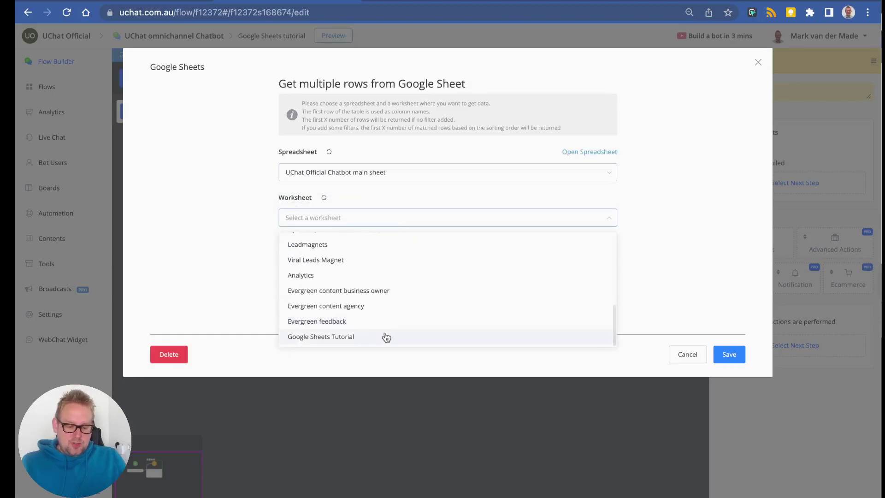
left_click(385, 336)
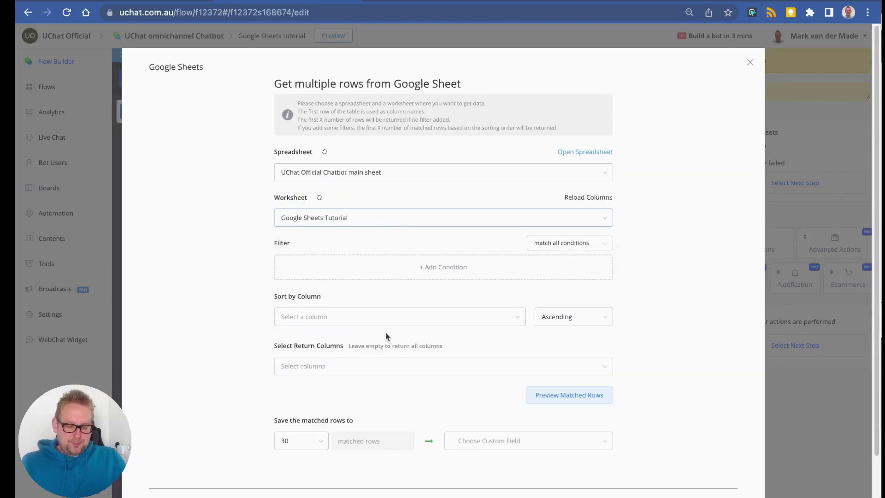
left_click(576, 404)
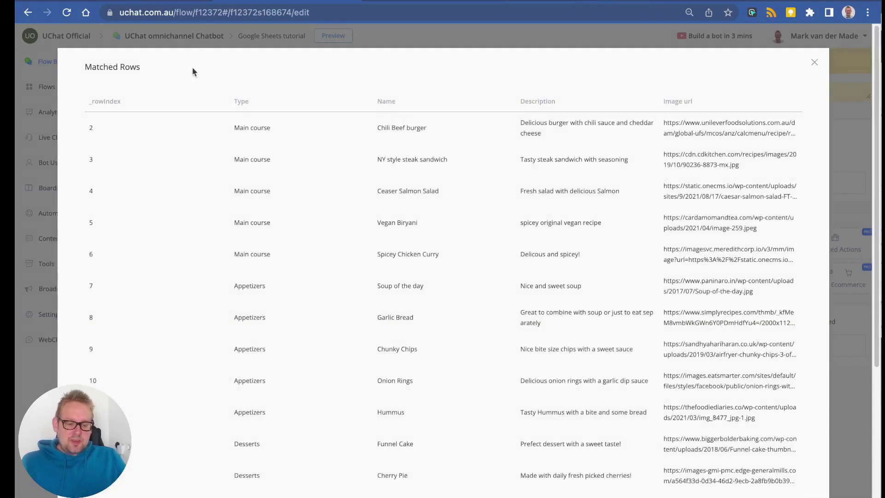
scroll(369, 141, "down", 5)
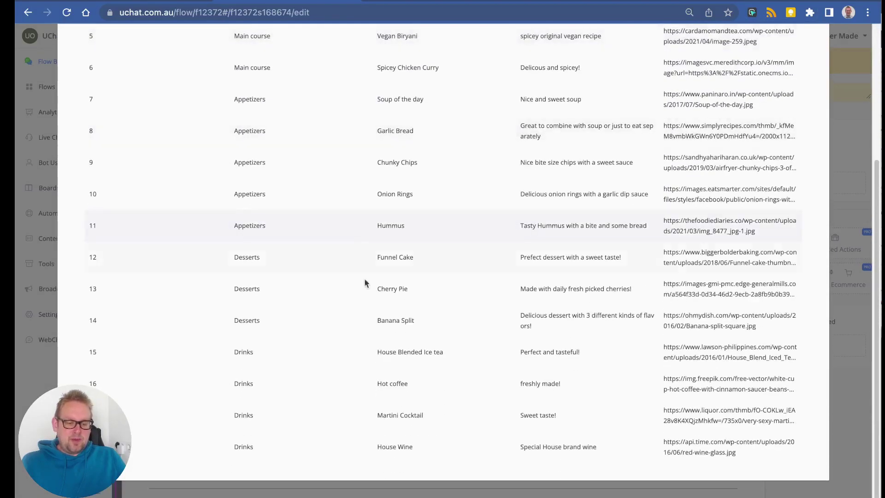
scroll(390, 323, "up", 5)
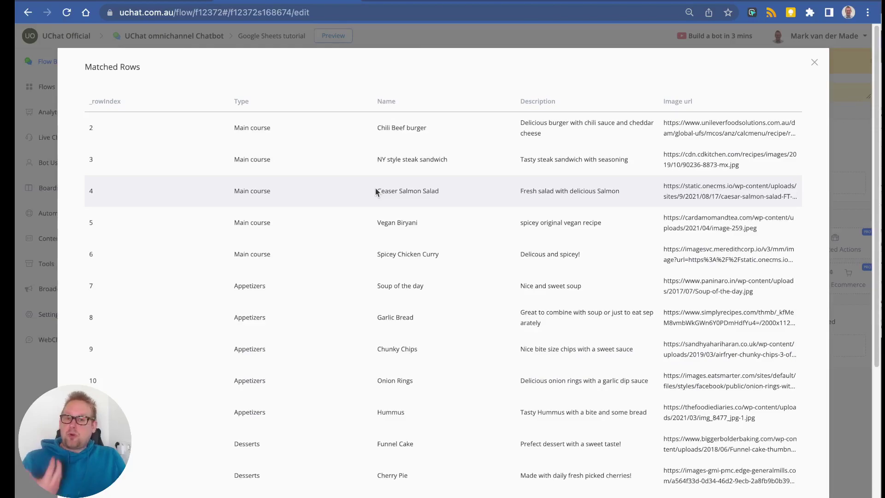
scroll(375, 193, "down", 1)
scroll(375, 192, "down", 2)
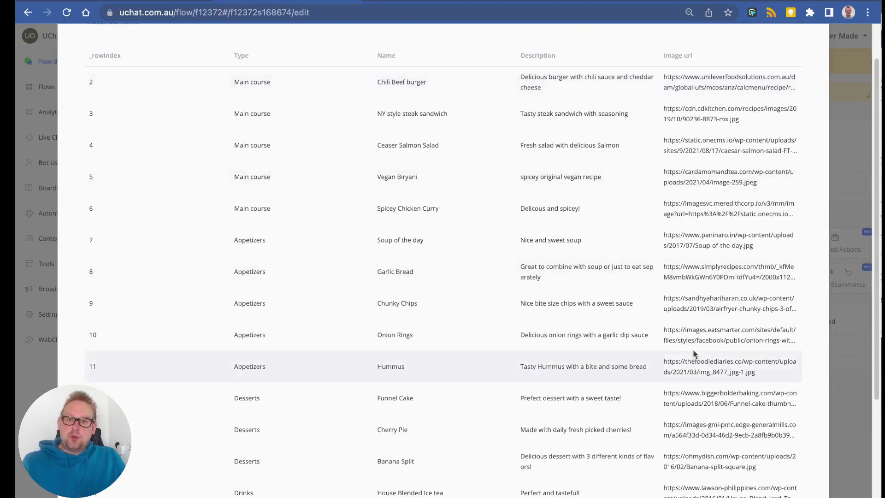
key("Escape")
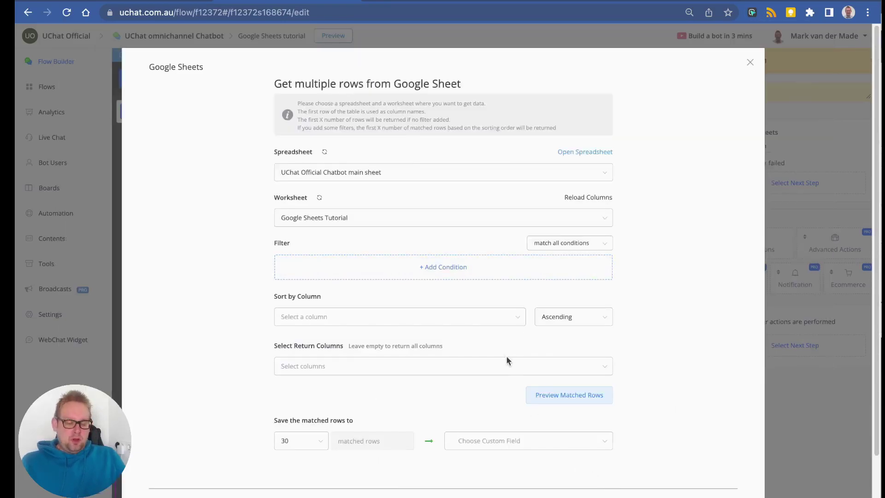
Store the rows in a new JSON custom field menu_items and save the Google Sheets action.
left_click(523, 450)
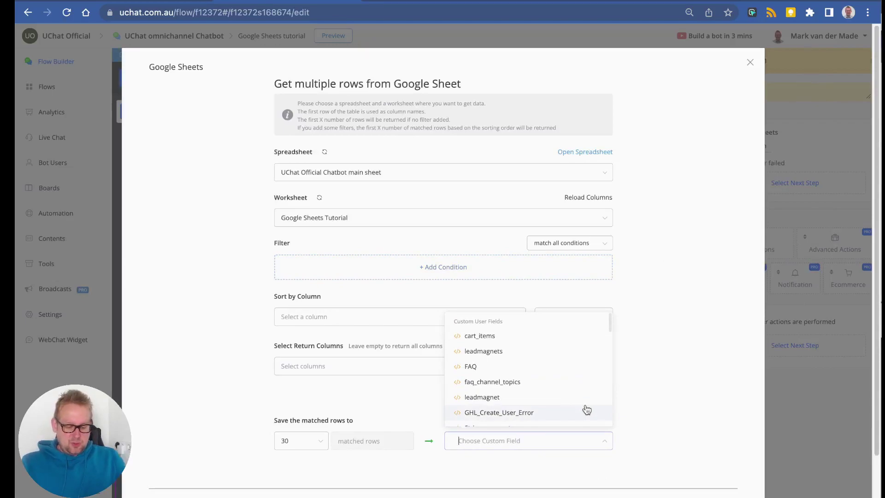
type("gs")
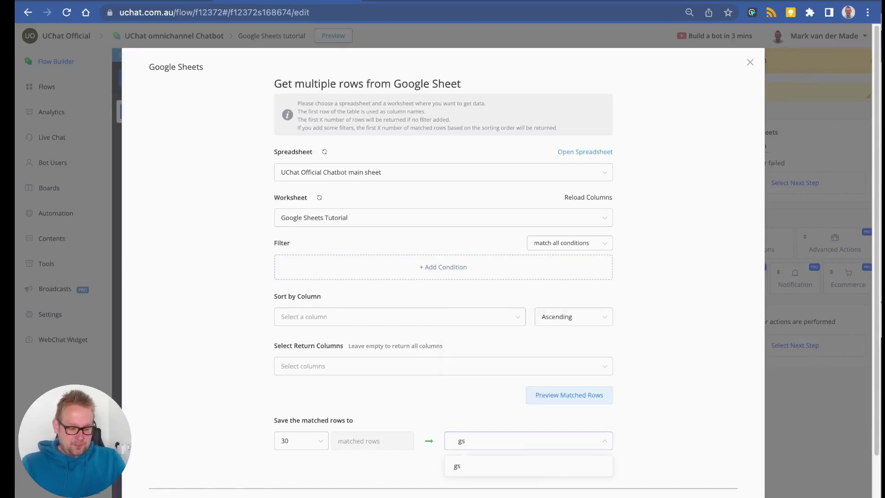
key("BackSpace")
key("BackSpace")
type("meu")
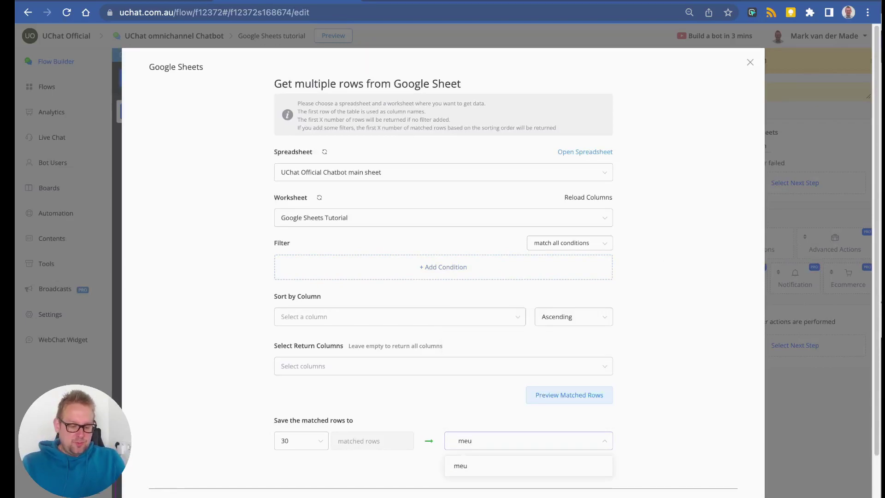
key("BackSpace")
type("nu")
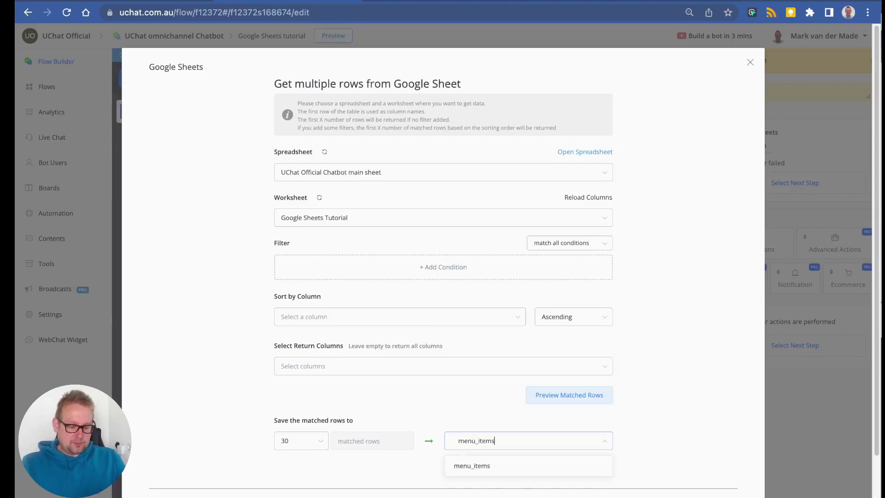
type("_items")
left_click(558, 466)
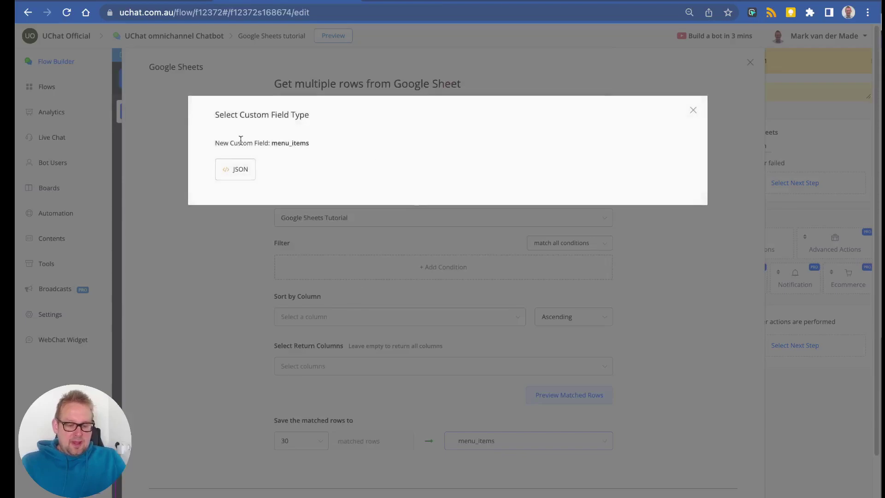
left_click(244, 177)
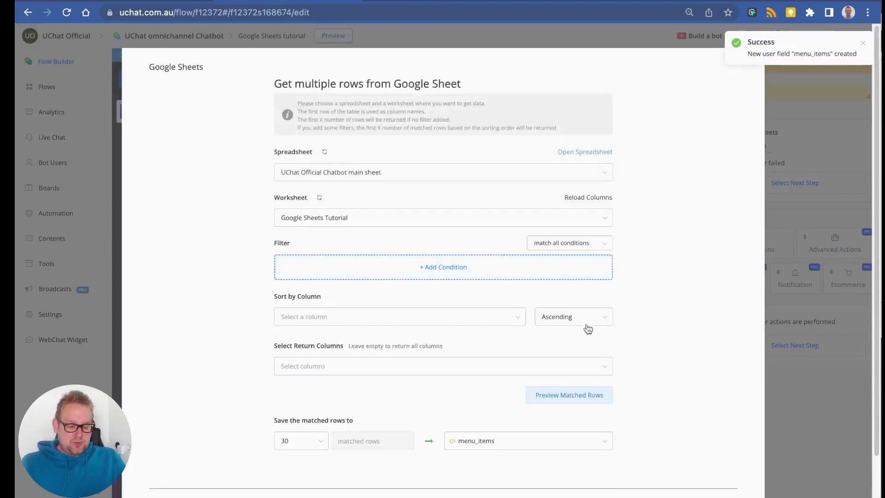
scroll(753, 439, "down", 2)
left_click(722, 458)
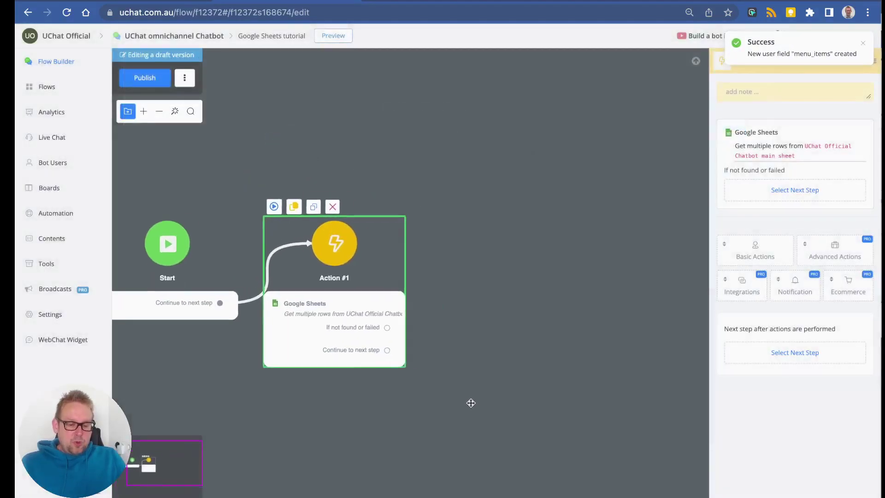
Add Send Message #1 after Action #1 as a For Each card looping over menu_items.
left_click_drag(382, 353, 492, 280)
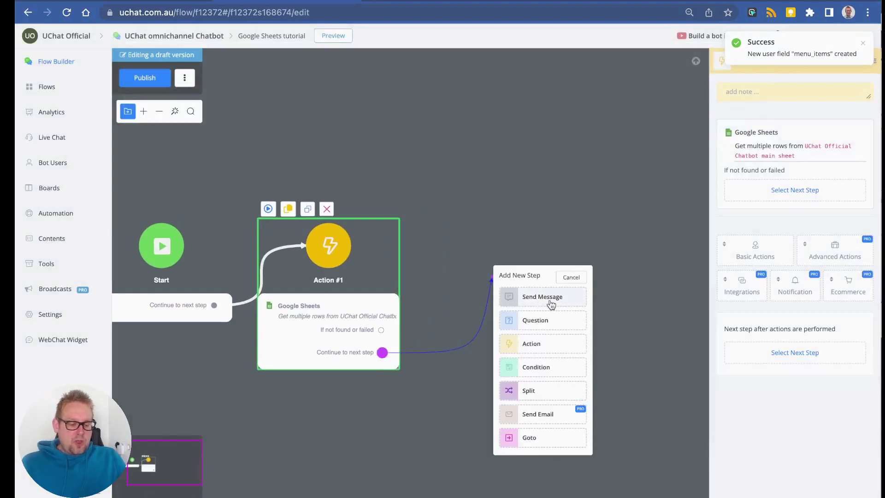
left_click(549, 299)
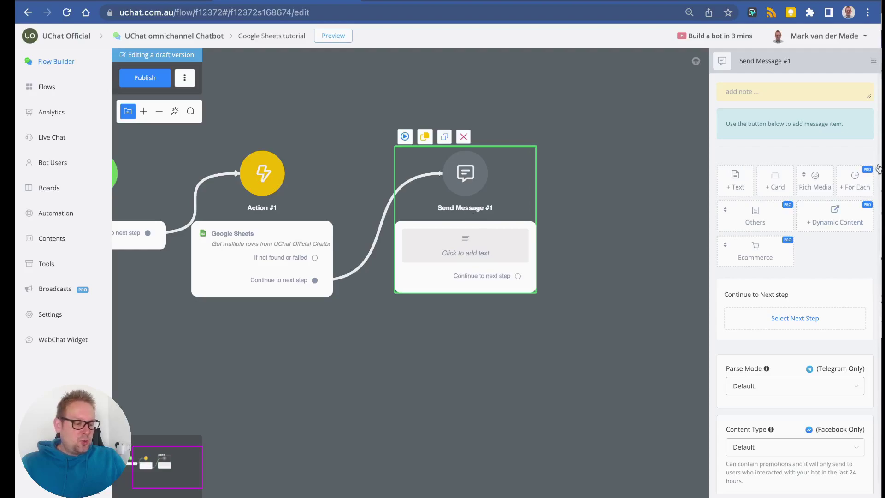
left_click(860, 192)
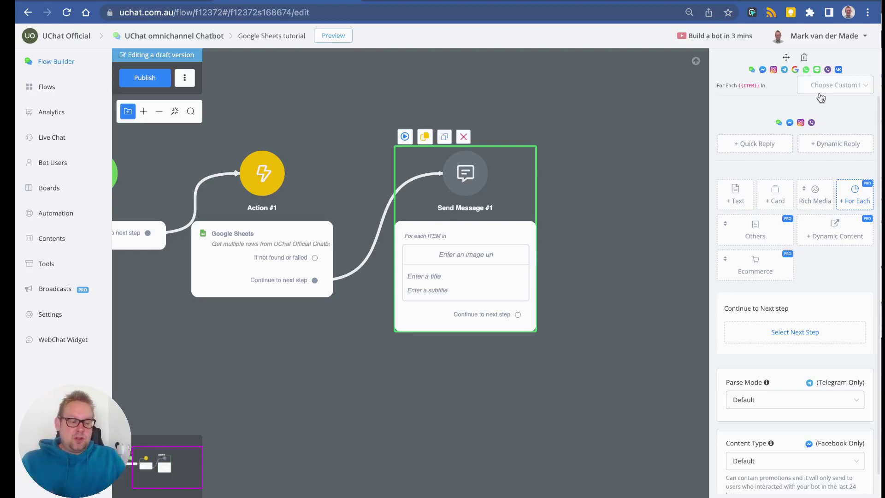
left_click(828, 86)
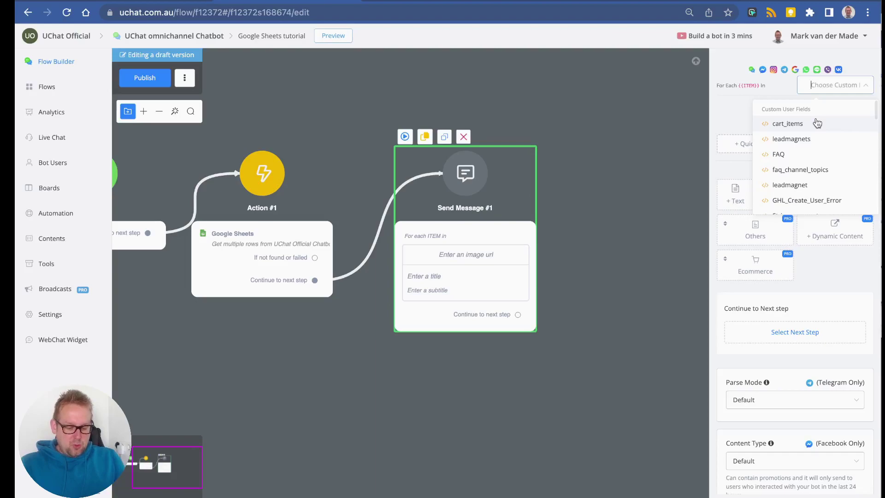
type("menu")
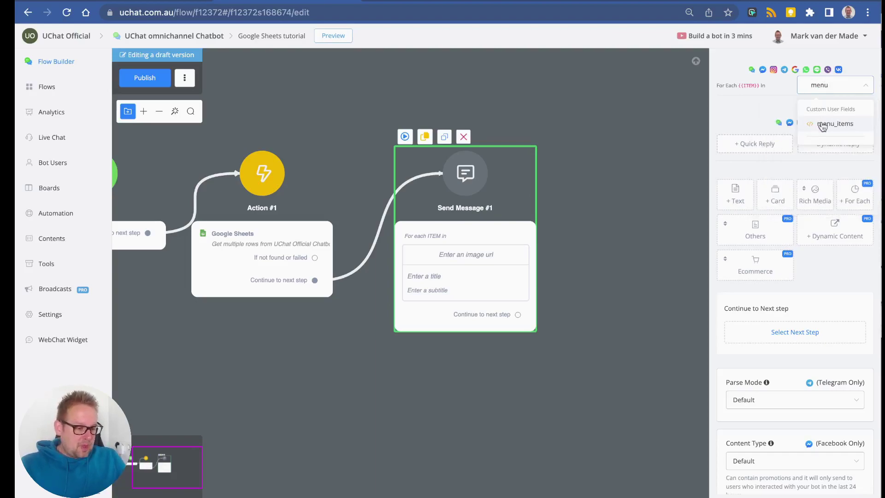
left_click(822, 126)
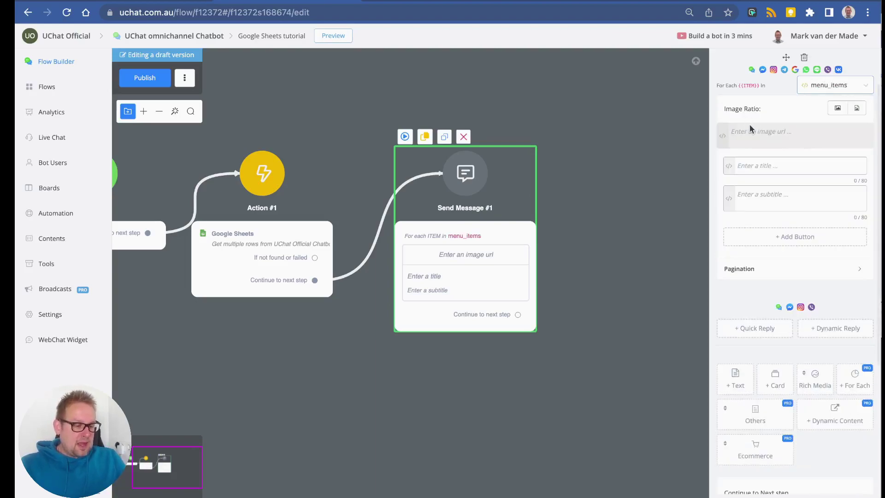
Insert the looped ITEM into the card image and check the sheet's Name and Image url headers.
left_click(724, 140)
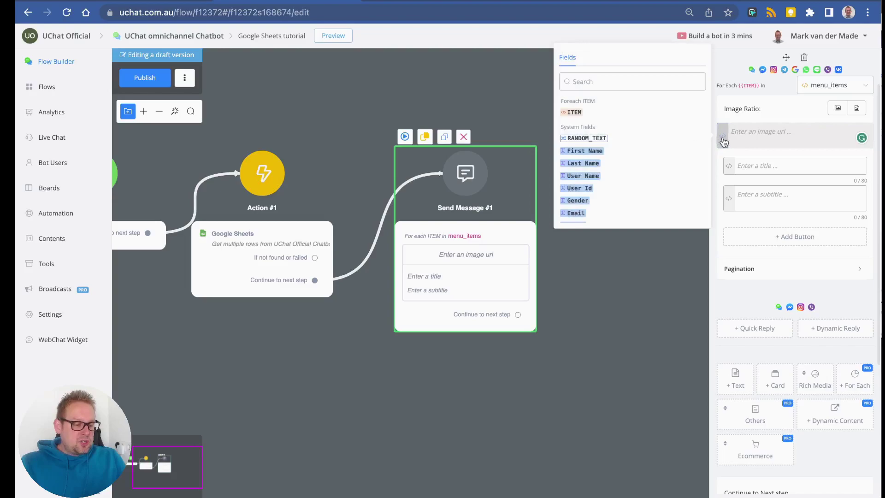
left_click(570, 113)
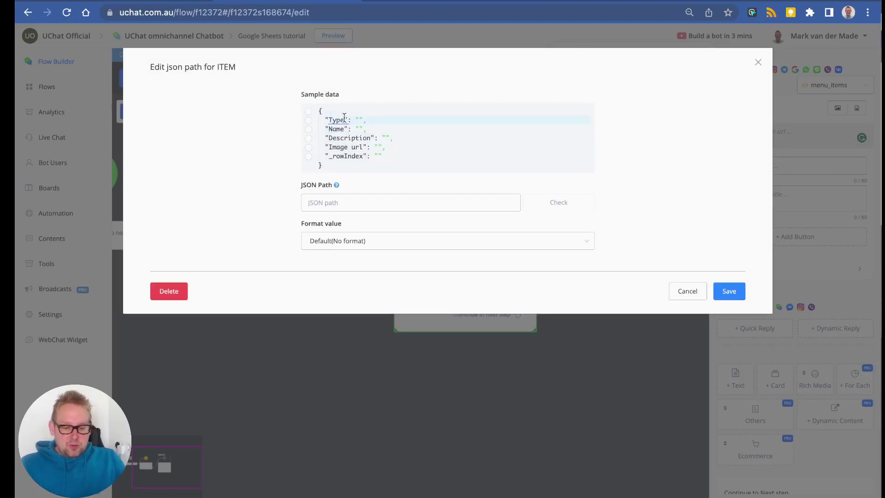
left_click(543, 1)
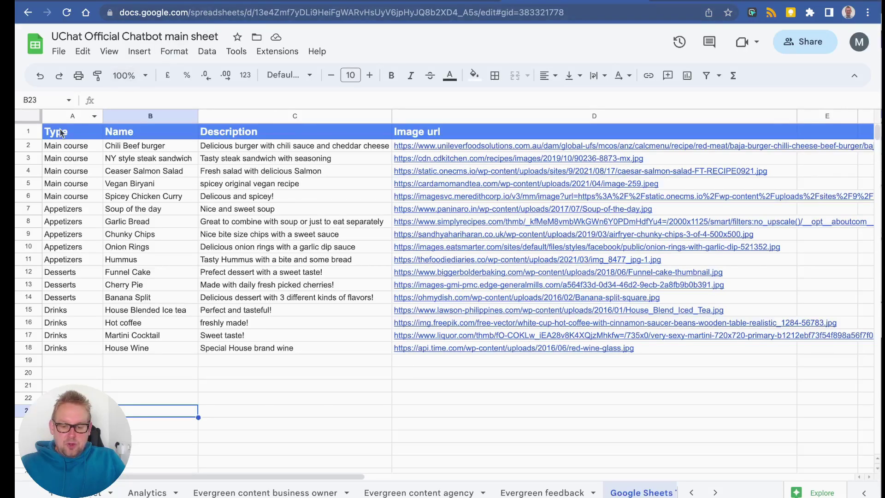
left_click(138, 132)
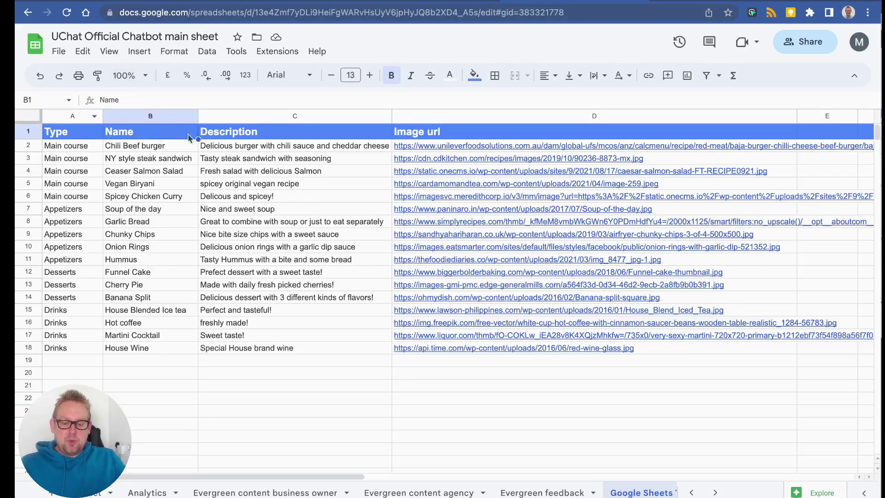
left_click(461, 131)
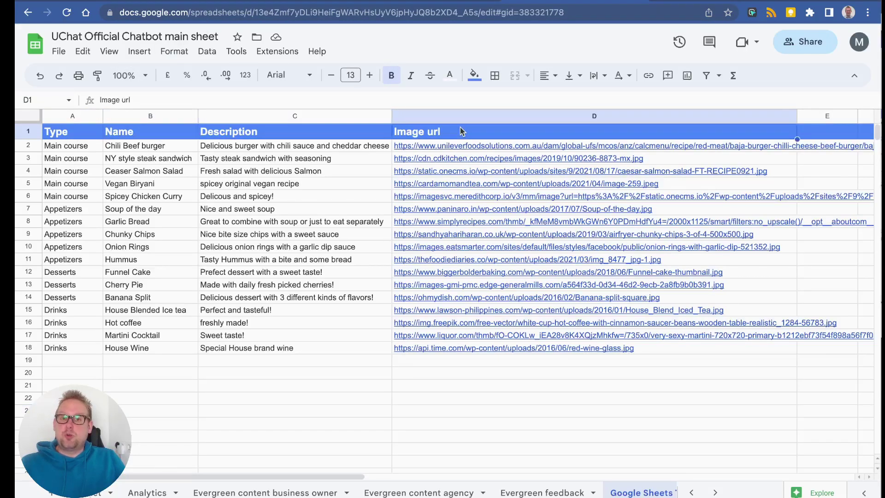
key("ctrl+shift+Tab")
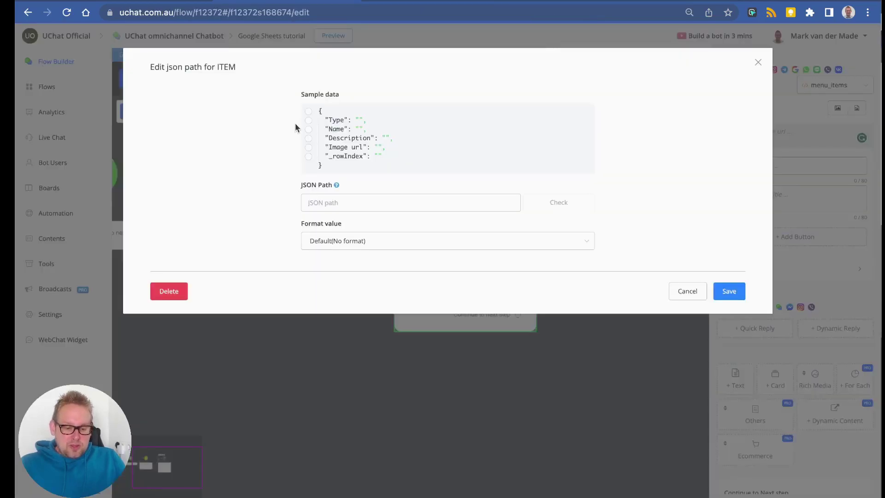
Map the card image to the Image url column and the title to Name.
left_click(309, 148)
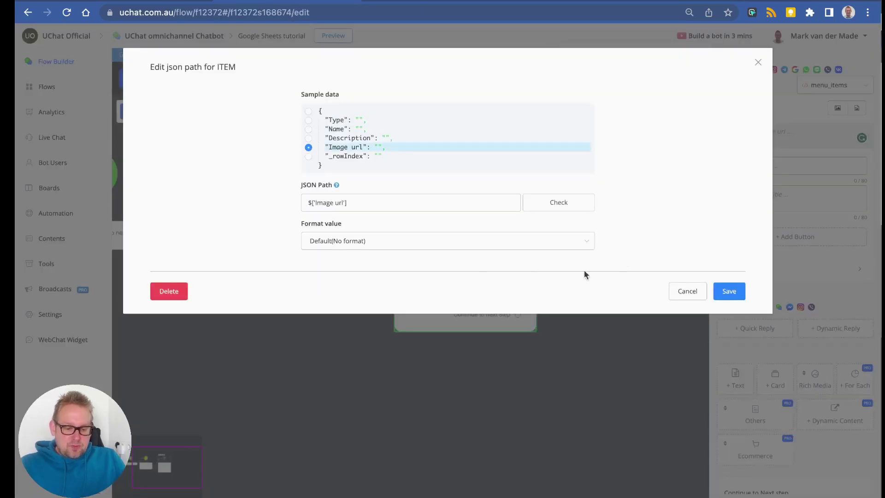
left_click(730, 291)
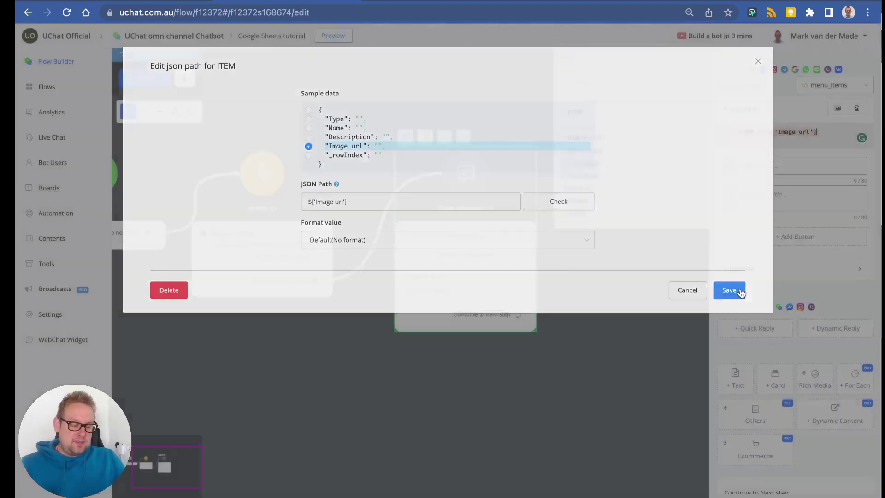
left_click(728, 167)
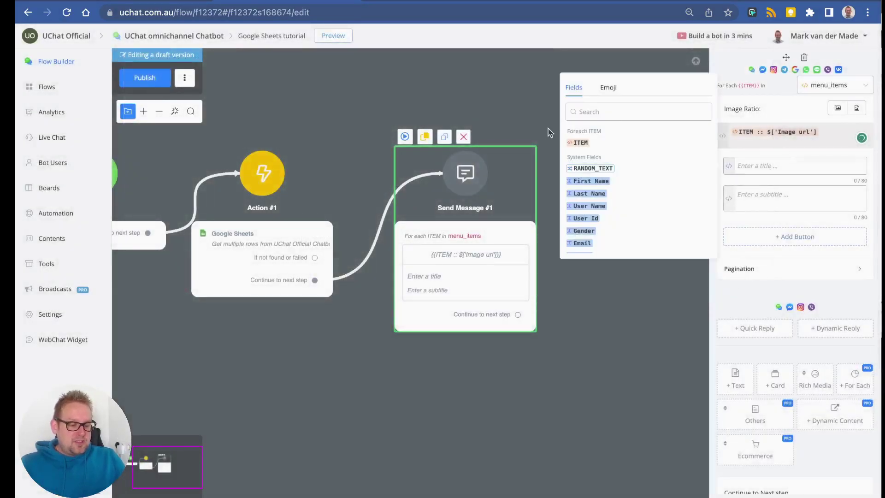
left_click(579, 145)
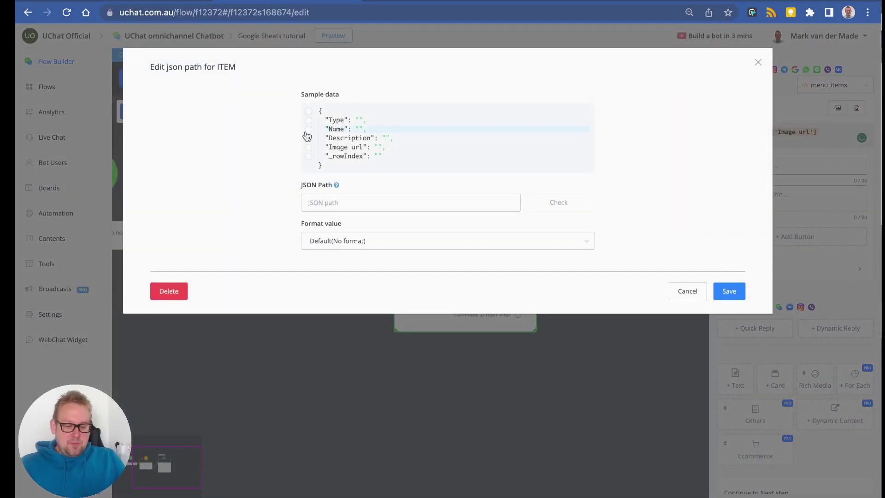
left_click(308, 129)
left_click(728, 292)
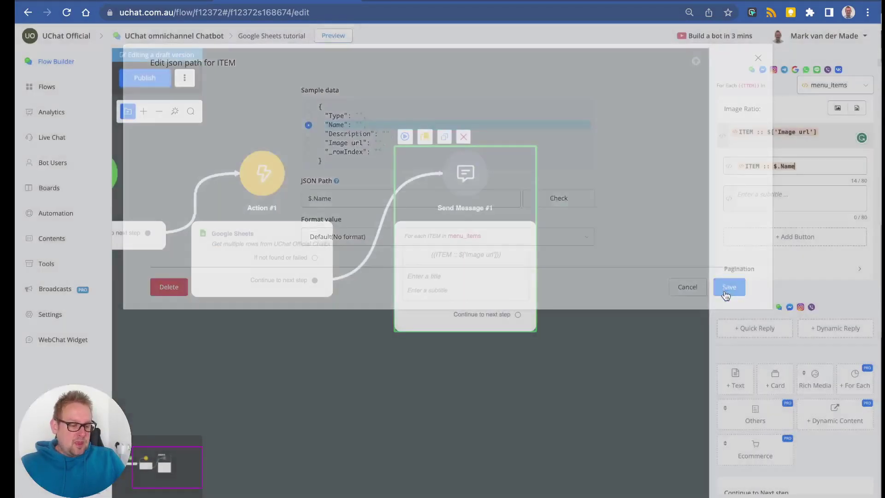
Map the card subtitle to the Description column and add a button to the card.
left_click(730, 199)
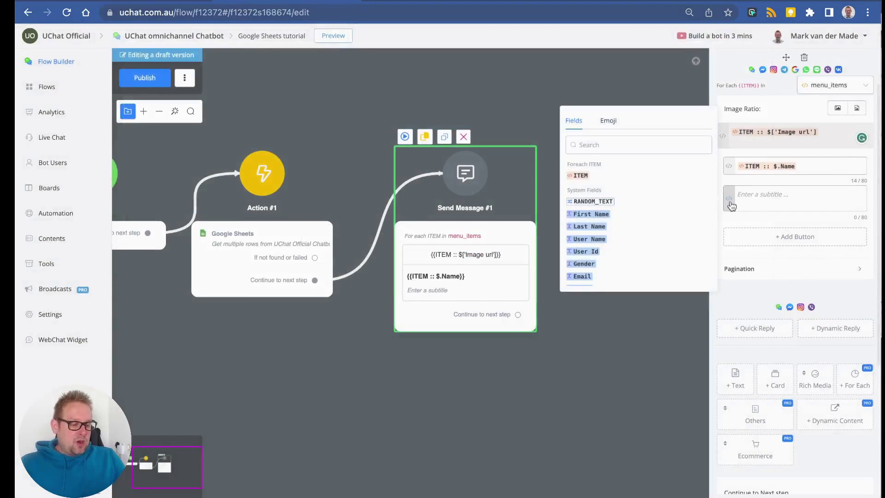
left_click(582, 176)
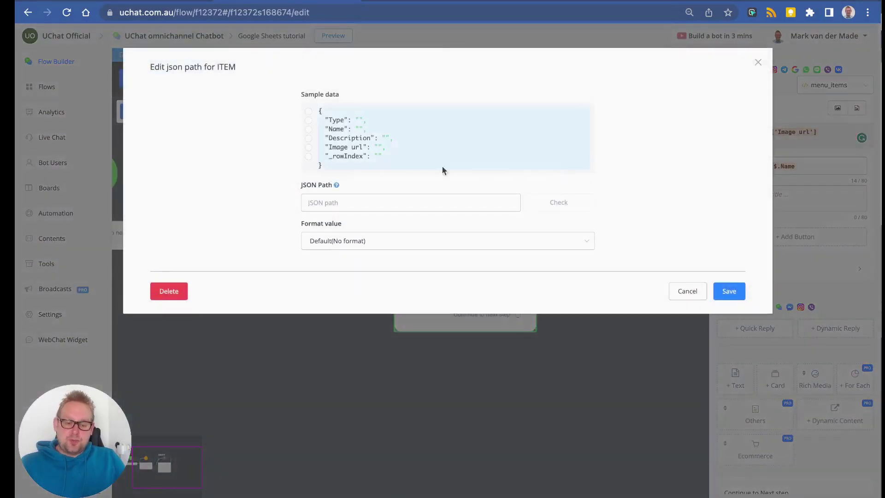
left_click(310, 139)
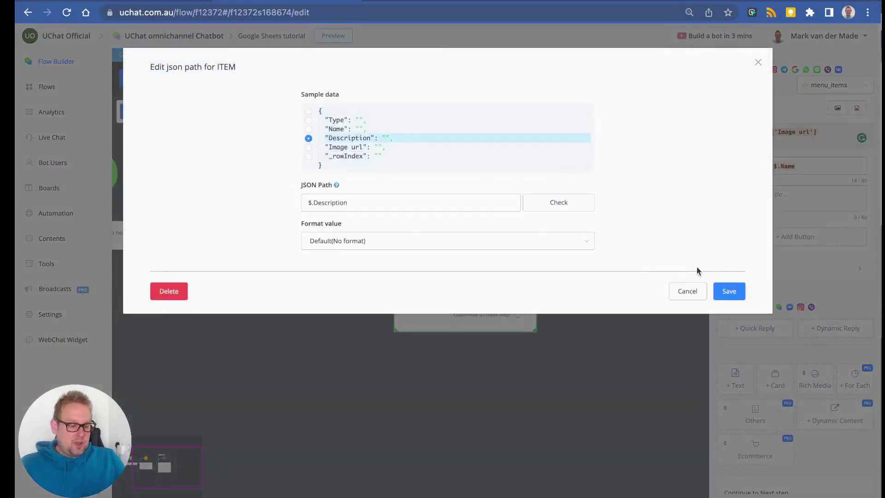
left_click(728, 291)
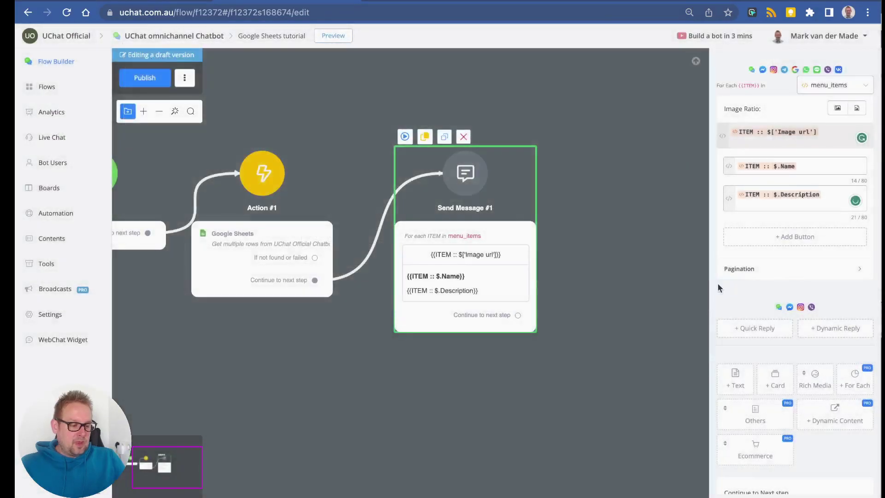
left_click(798, 241)
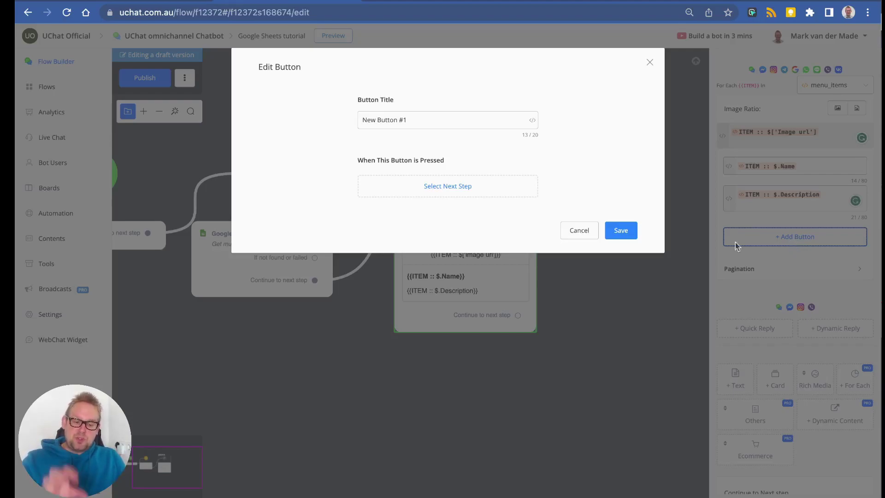
Rename the card button to 'Learn more' and make it trigger a Select step.
triple_click(472, 119)
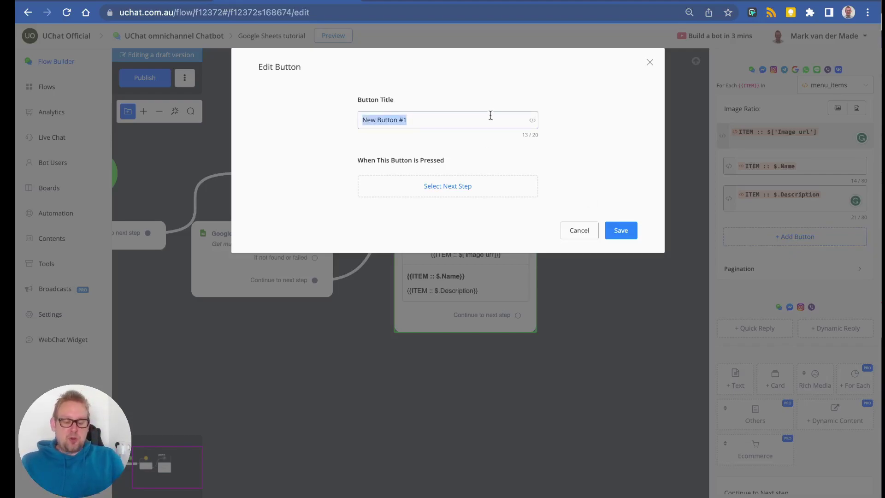
type("Learn more")
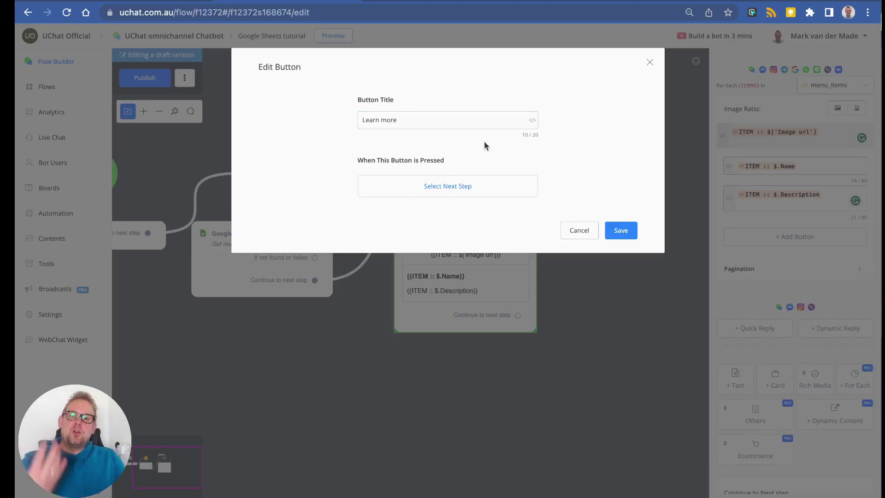
left_click(473, 184)
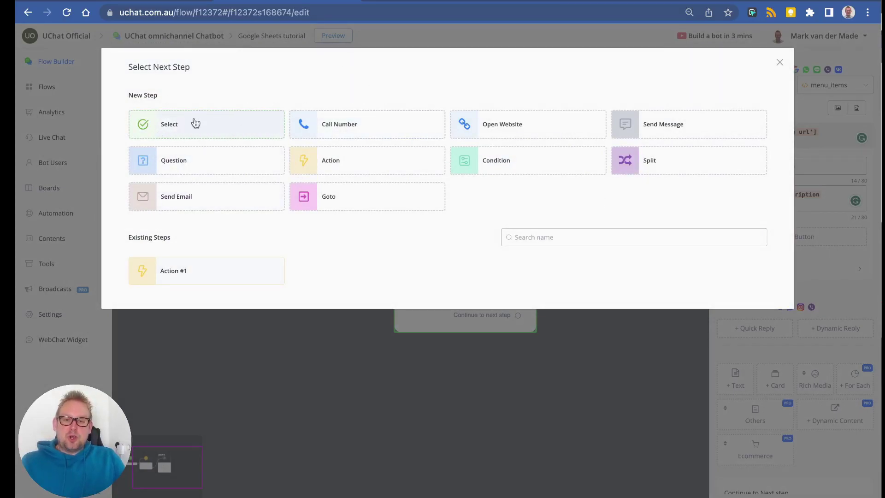
left_click(231, 136)
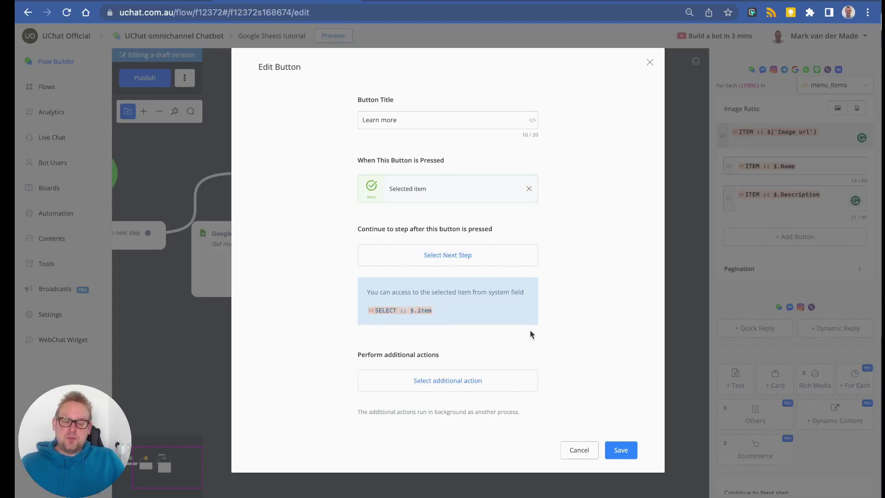
left_click(620, 450)
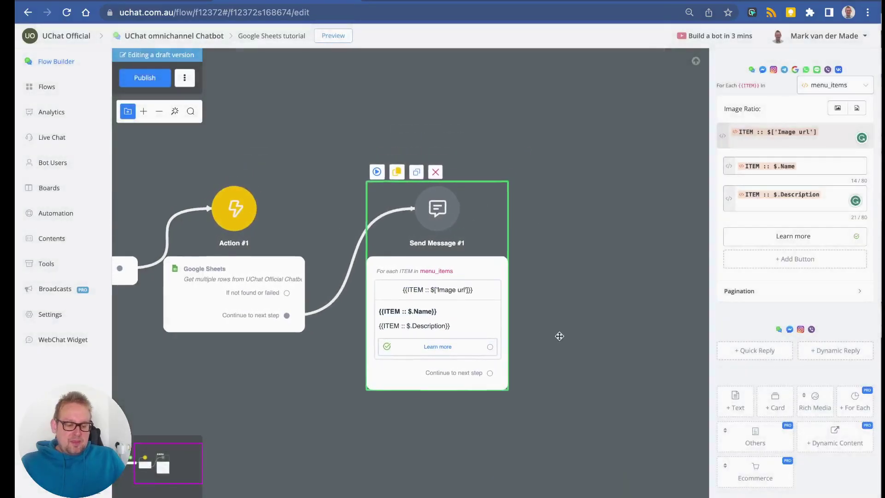
Connect the Learn more button to a new Send Message #2 step.
left_click_drag(559, 336, 556, 342)
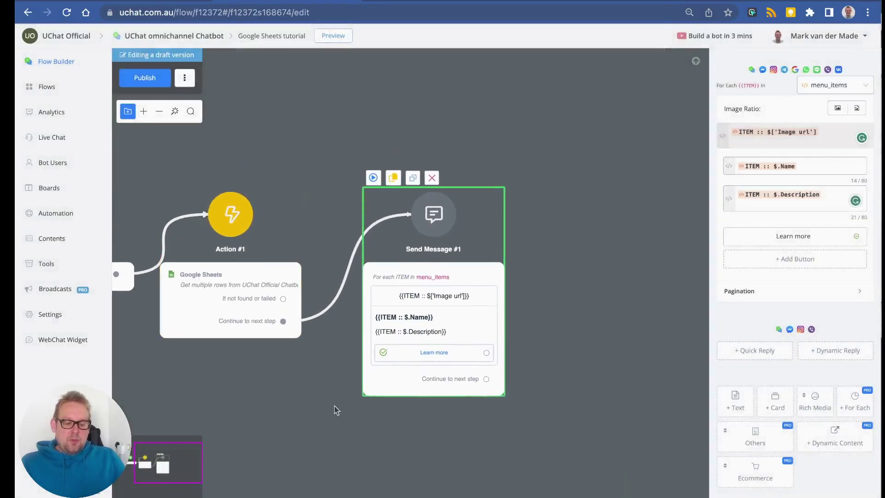
left_click_drag(533, 308, 360, 305)
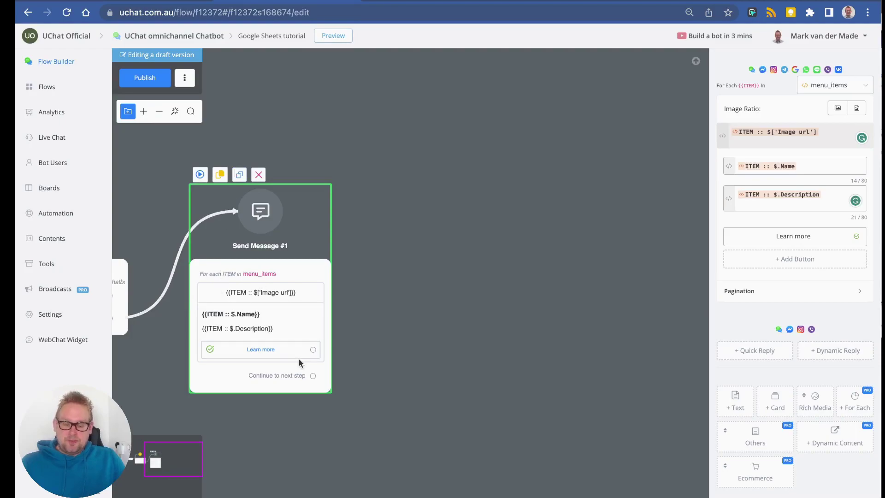
left_click_drag(313, 349, 444, 232)
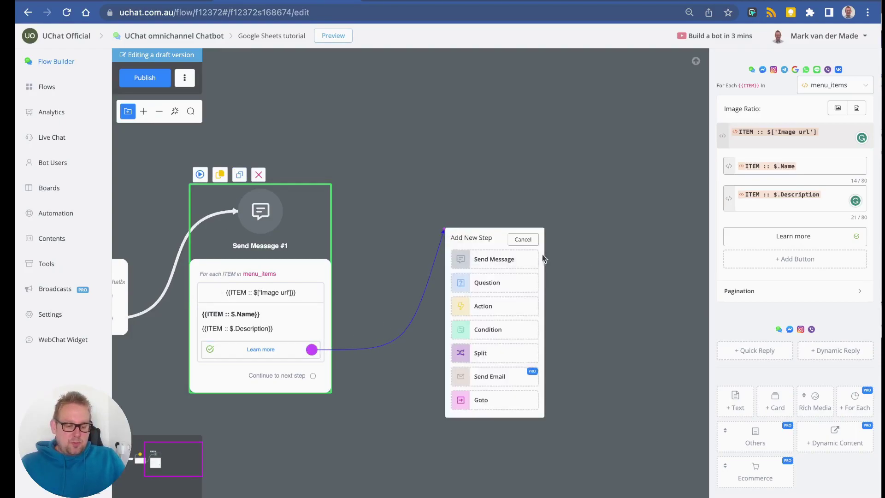
left_click(511, 258)
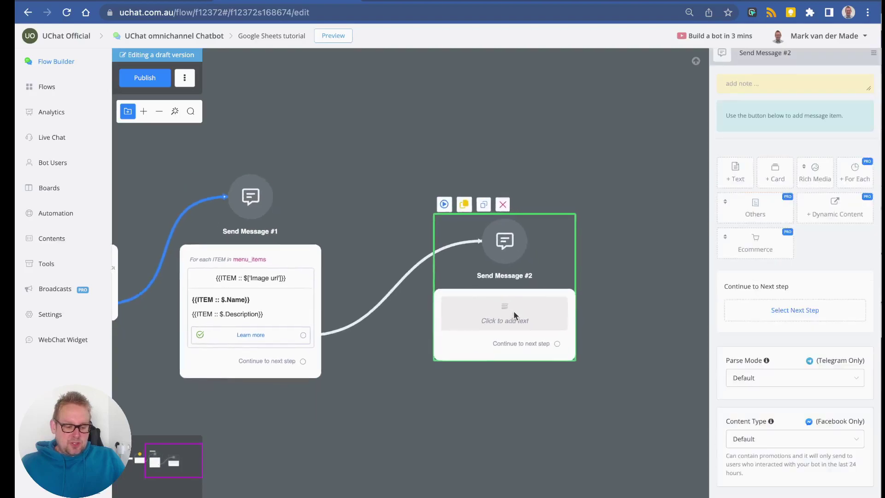
Write 'You chose:' in Send Message #2 and insert the SELECT variable on a new line.
left_click(722, 168)
left_click(798, 91)
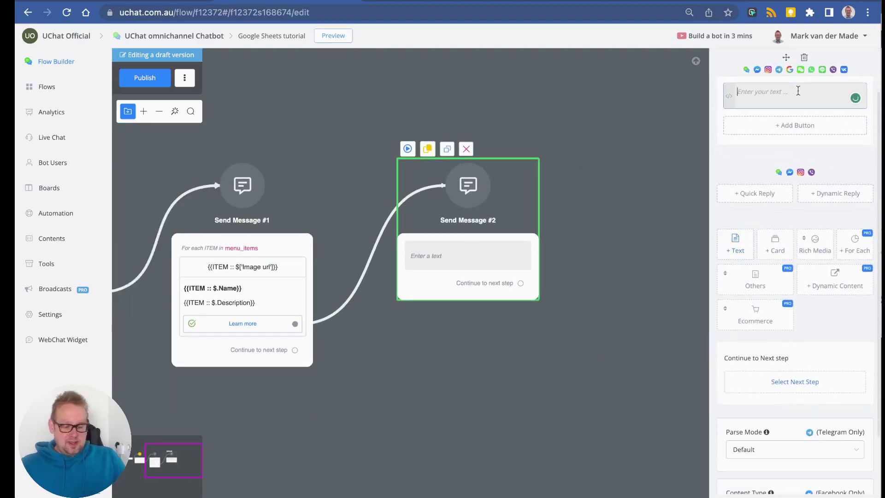
type("You chose:")
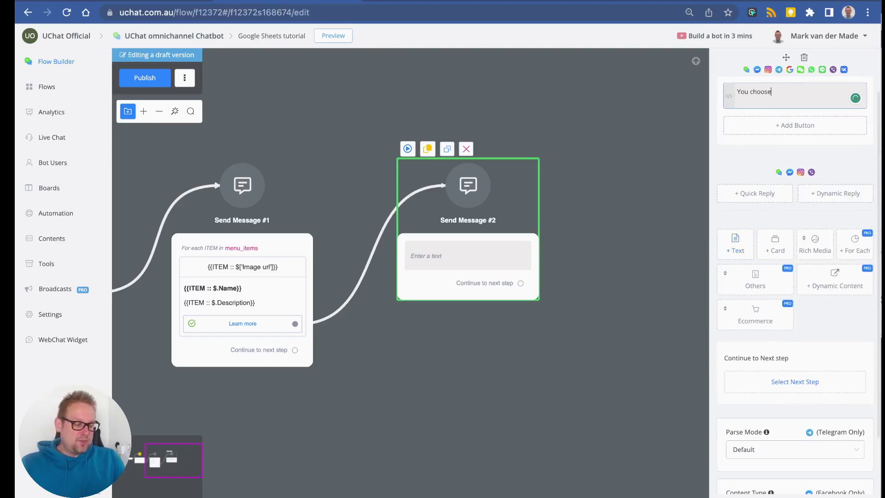
key("Return")
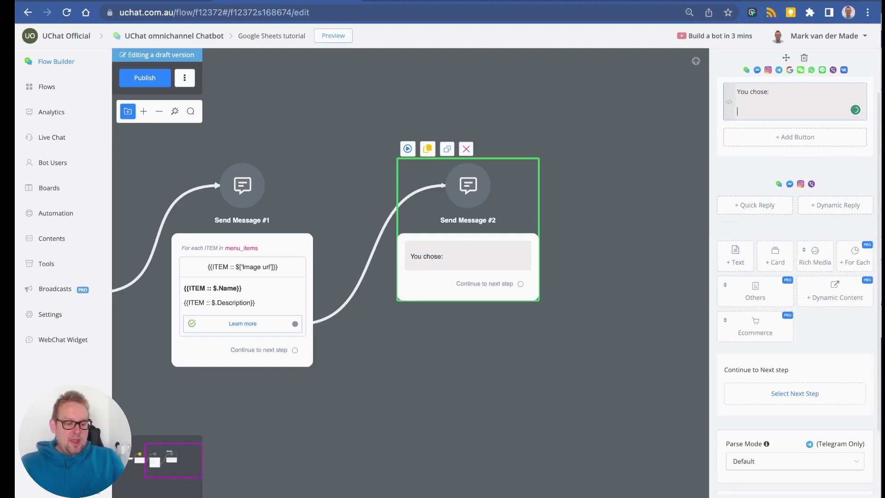
type("{{")
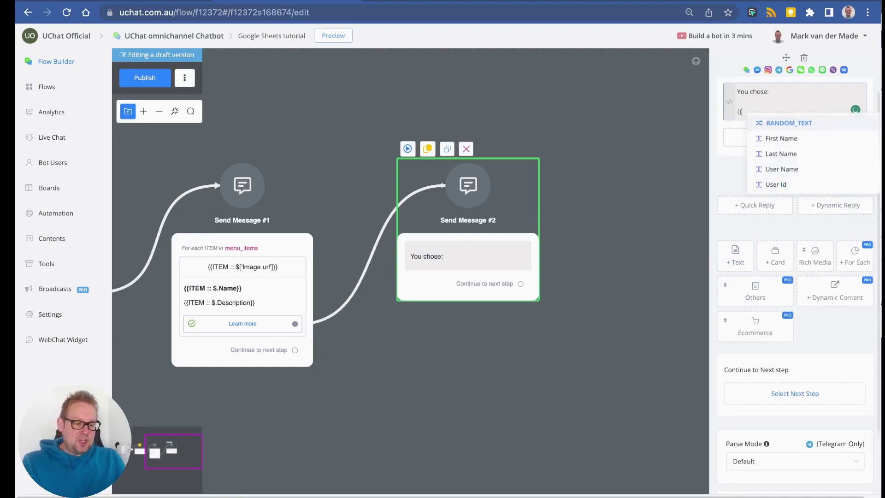
type("sle")
key("BackSpace")
key("BackSpace")
type("el")
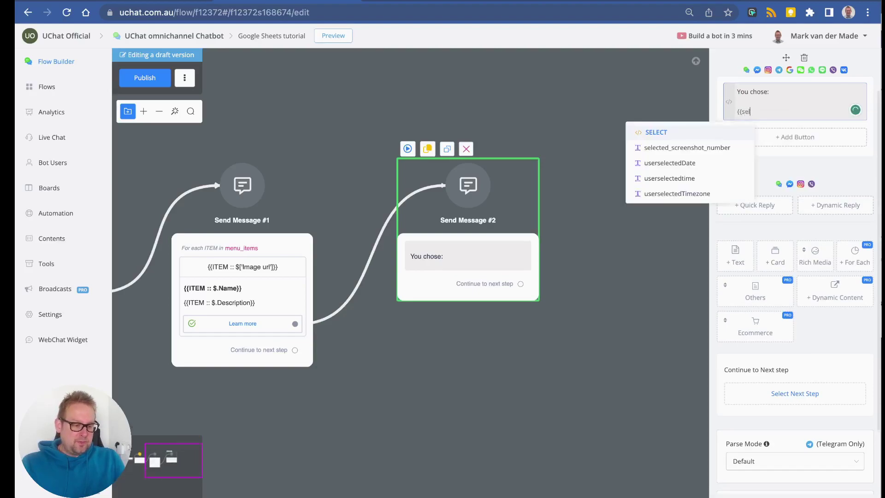
key("Return")
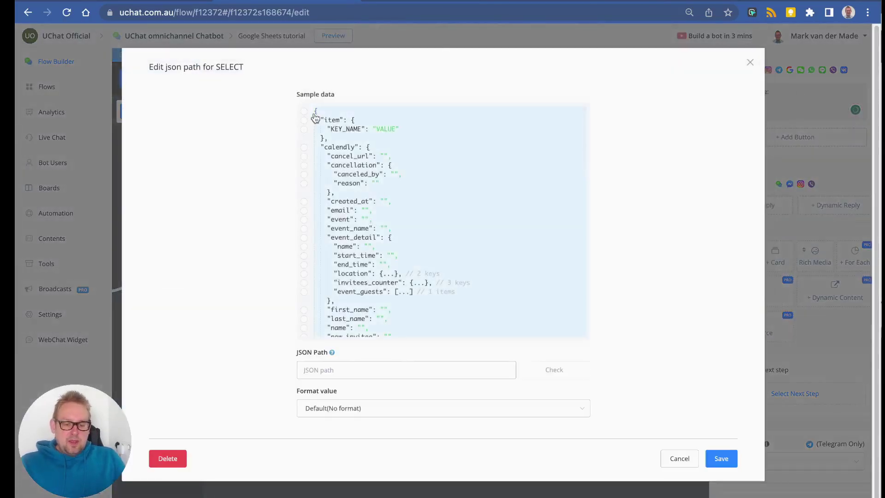
Start the SELECT JSON path as $.item. and check the Name header in cell B1.
left_click(305, 121)
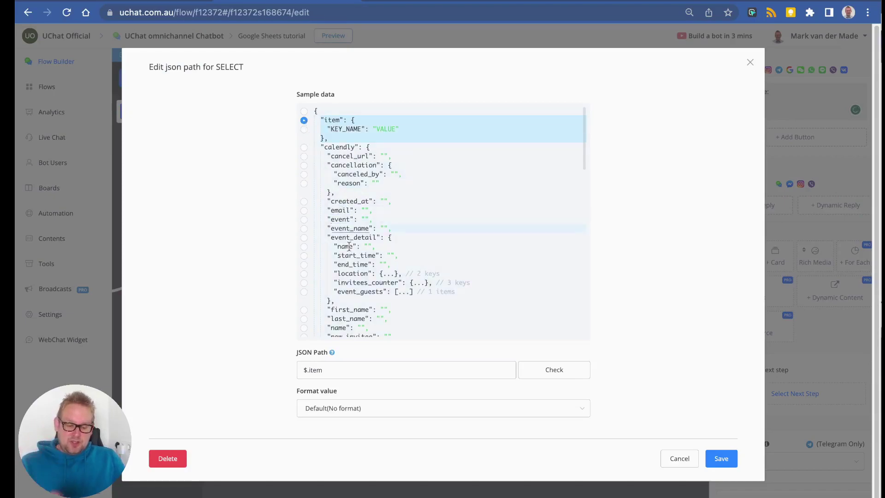
left_click(361, 367)
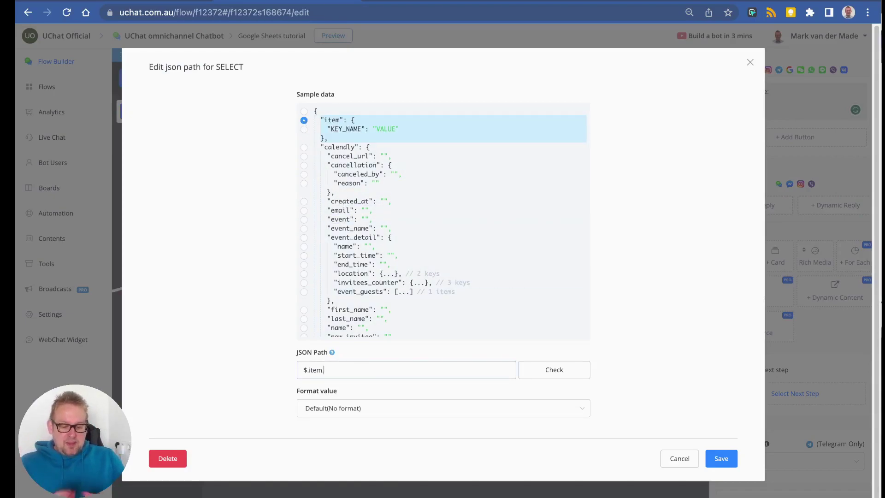
type(".")
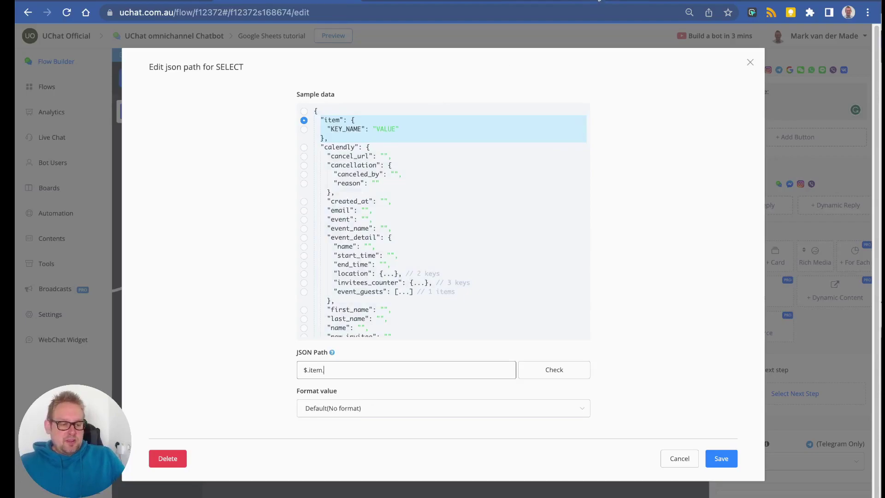
left_click(599, 1)
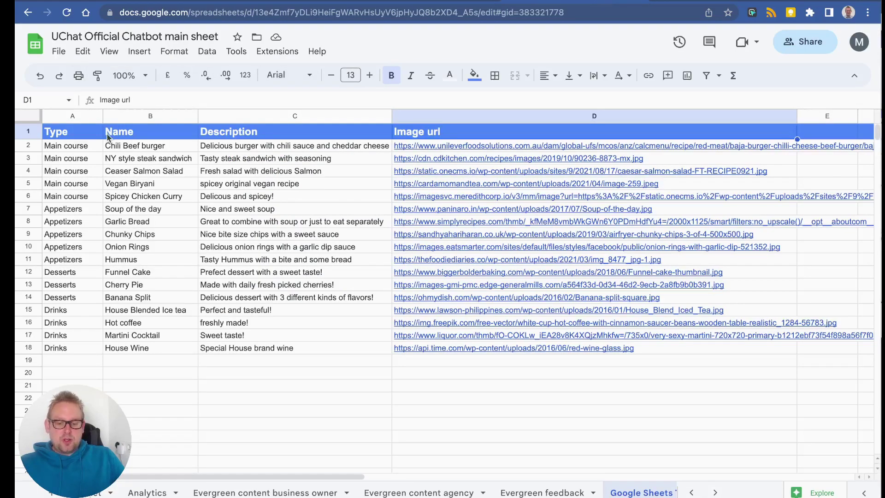
left_click(141, 135)
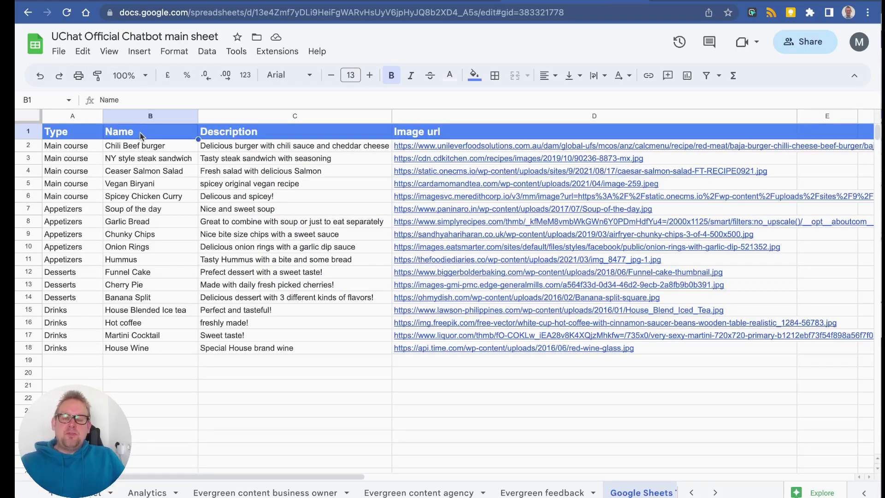
double_click(107, 99)
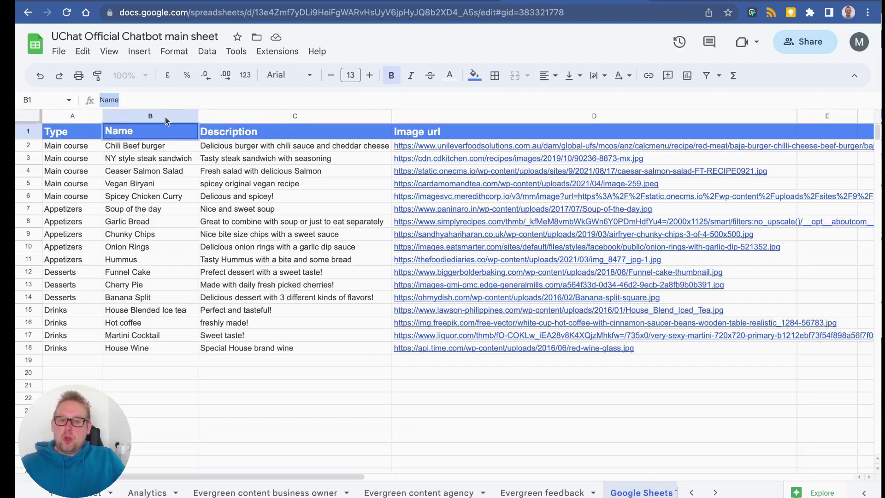
Complete the SELECT JSON path as $.item.Name to read the Name column.
left_click(260, 3)
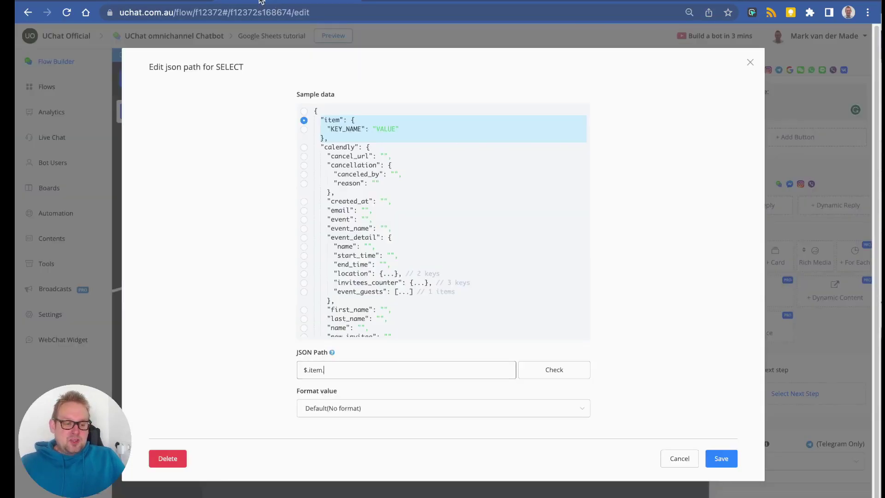
left_click(348, 375)
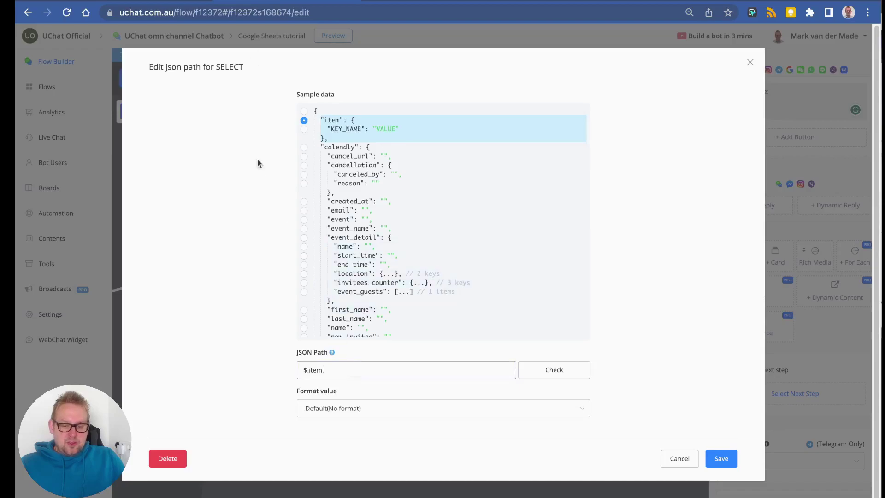
type("Name")
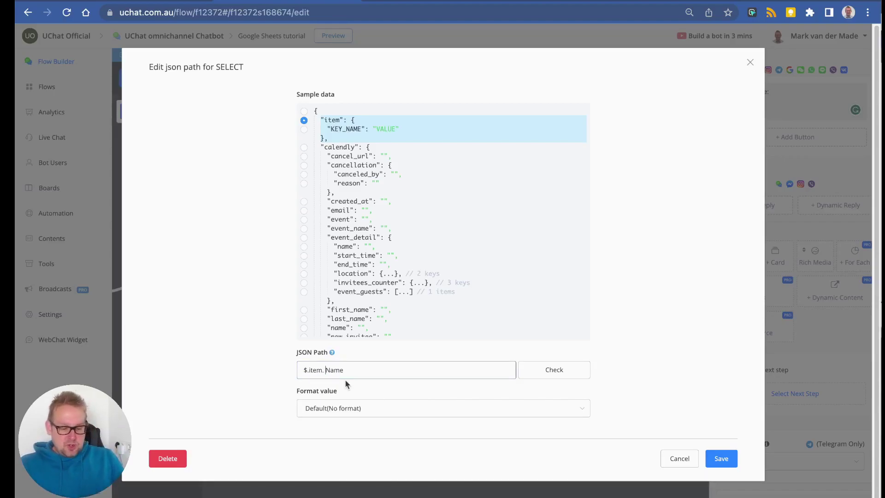
Save the {{SELECT :: $.item.Name}} JSON path into the 'You chose:' reply message.
left_click(728, 458)
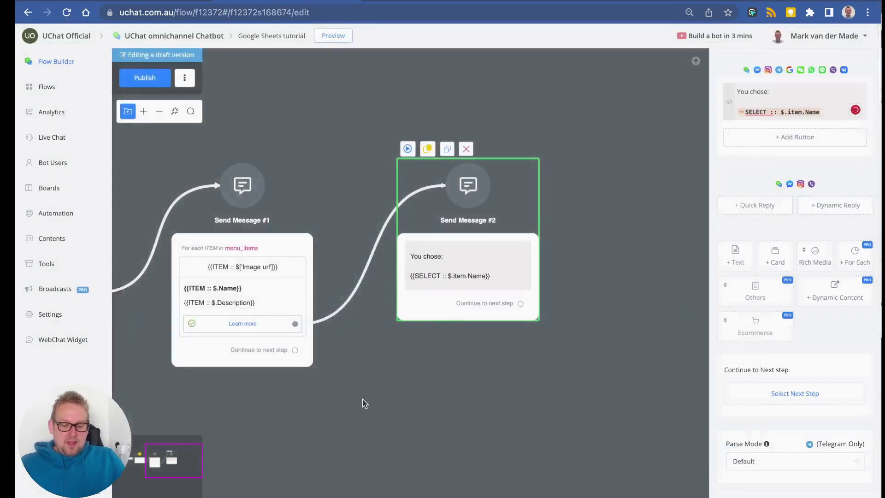
left_click(361, 403)
scroll(362, 402, "down", 3)
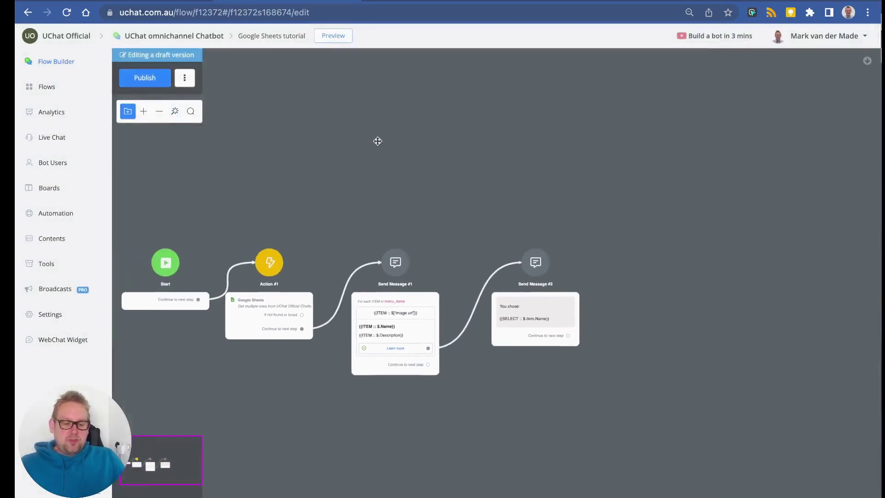
Publish the flow and preview the chatbot in a popup placed toward the upper right.
left_click(333, 35)
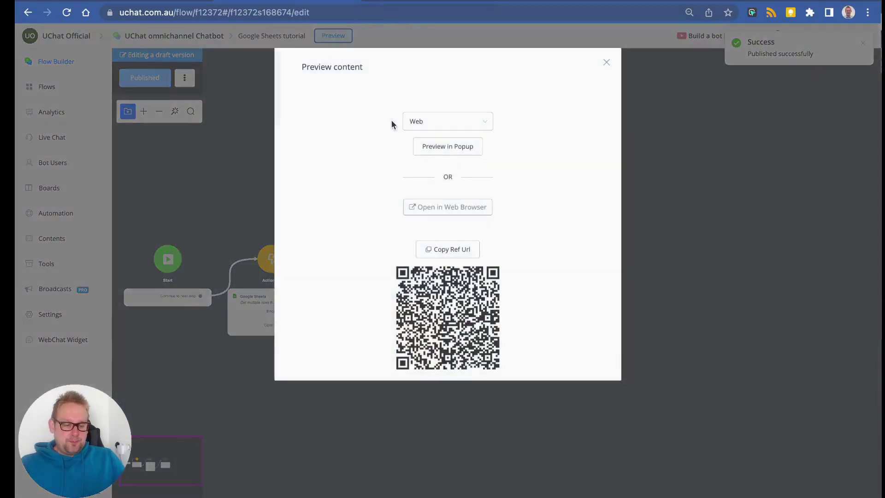
left_click(427, 146)
left_click_drag(269, 102, 417, 61)
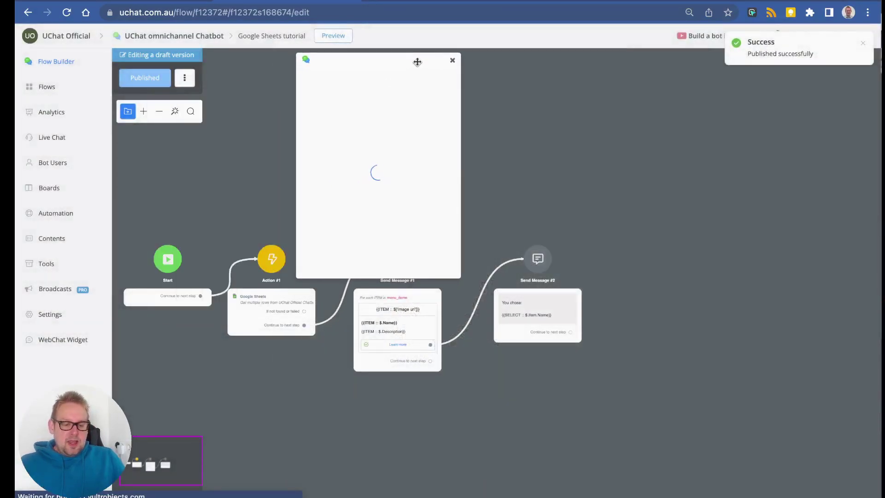
Enlarge the chat preview and scroll through the first batch of menu item cards.
left_click_drag(465, 277, 723, 440)
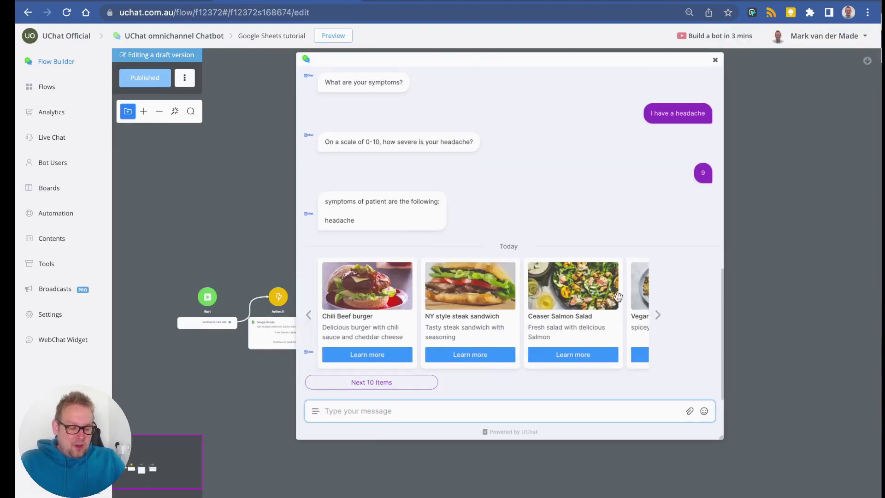
left_click(658, 316)
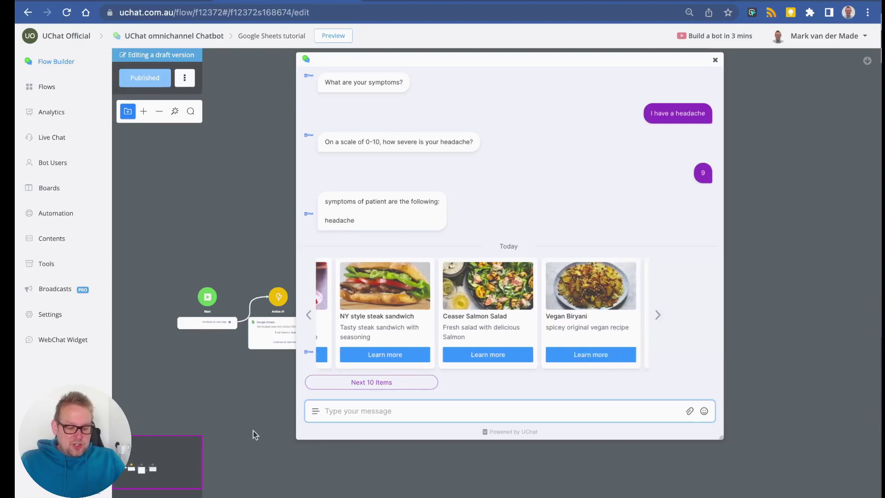
left_click(655, 321)
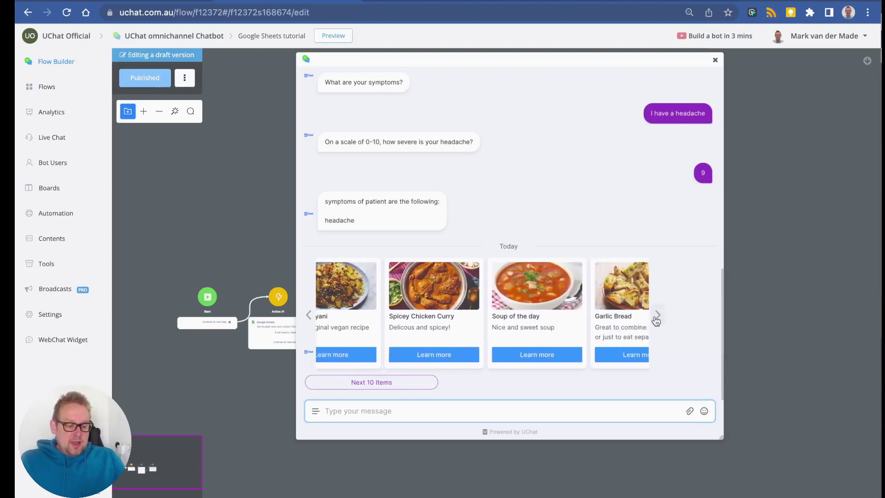
left_click(656, 318)
left_click(656, 318)
left_click(656, 318)
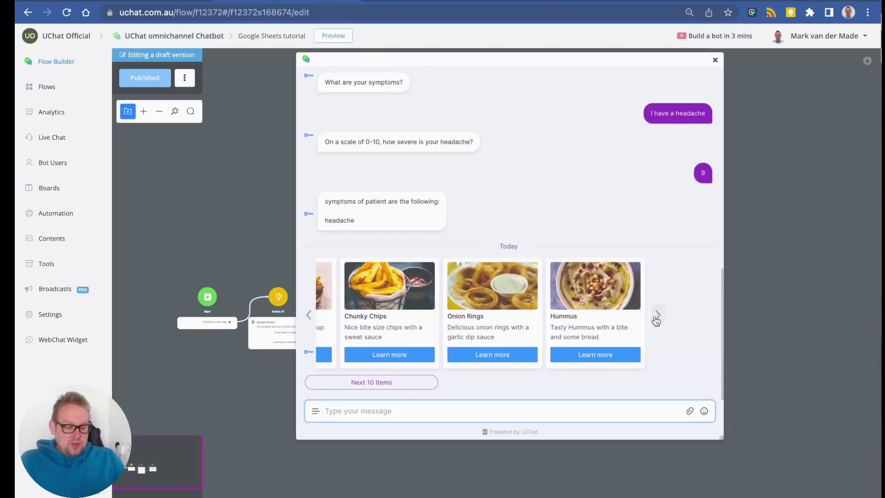
Request the next ten menu items and scroll the second carousel to its last cards.
left_click(356, 384)
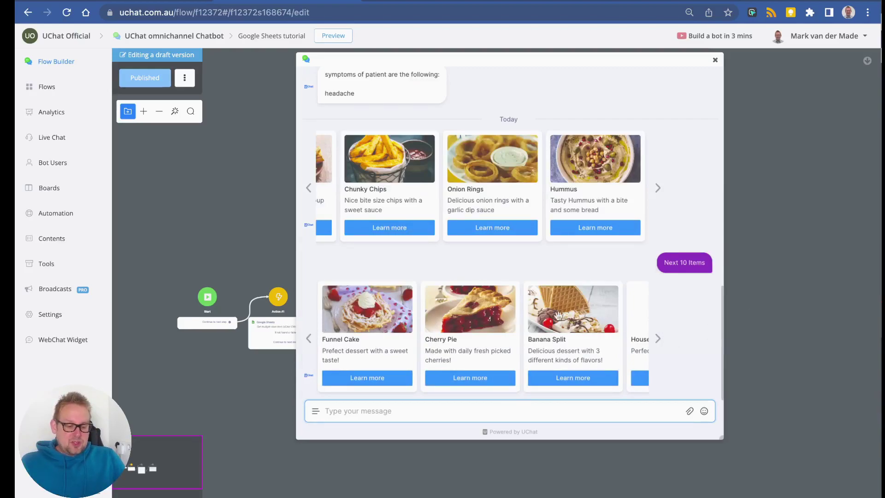
left_click(657, 341)
left_click(657, 341)
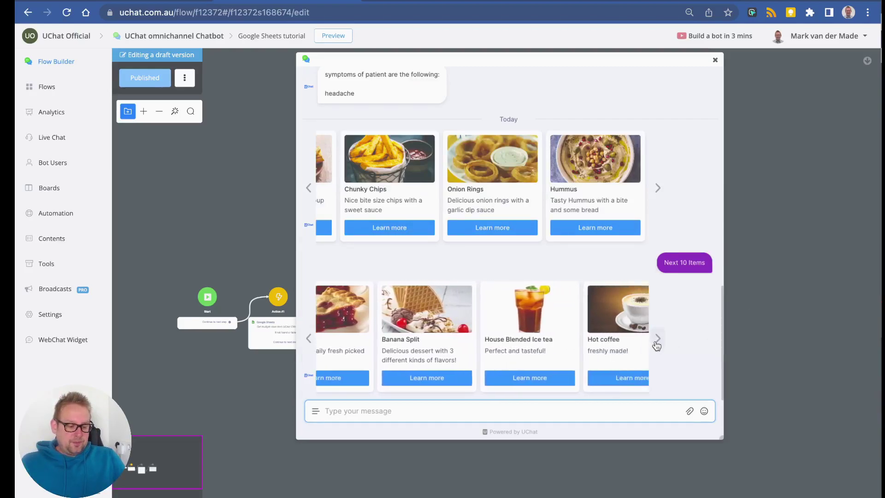
left_click(657, 341)
left_click(658, 341)
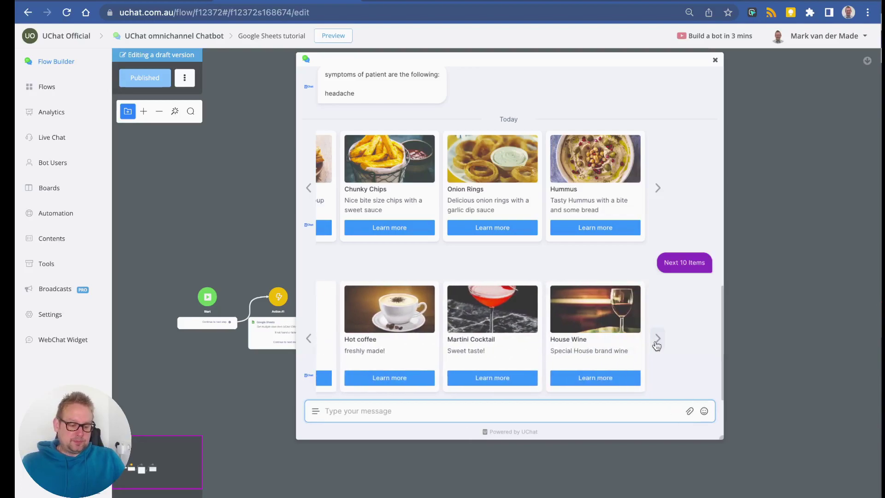
Check the menu rows in the Google Sheets tab, then close the chat preview.
key("ctrl+Tab")
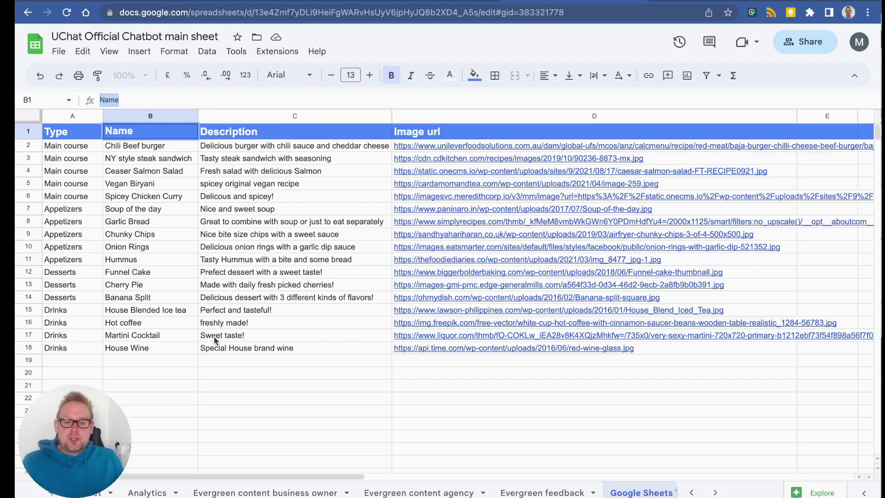
left_click(263, 1)
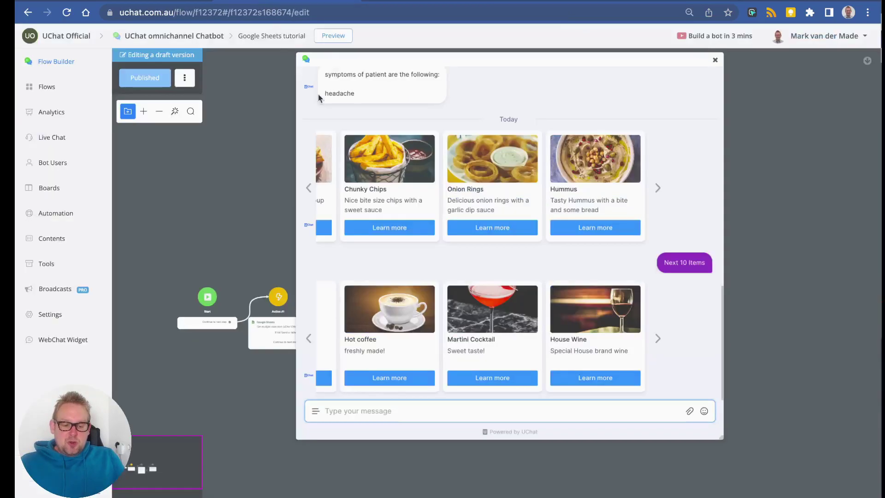
left_click(715, 61)
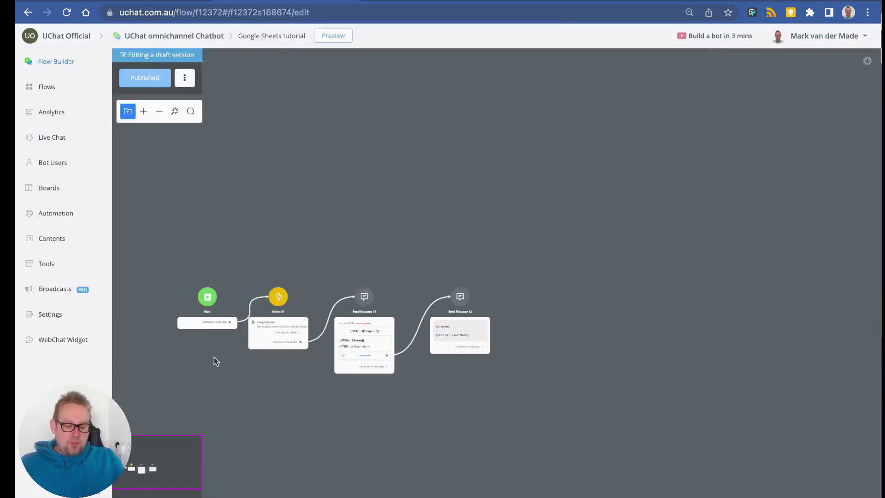
Filter Action #1's Google Sheets get-rows with the condition Type IS Drinks.
left_click(266, 313)
left_click(812, 151)
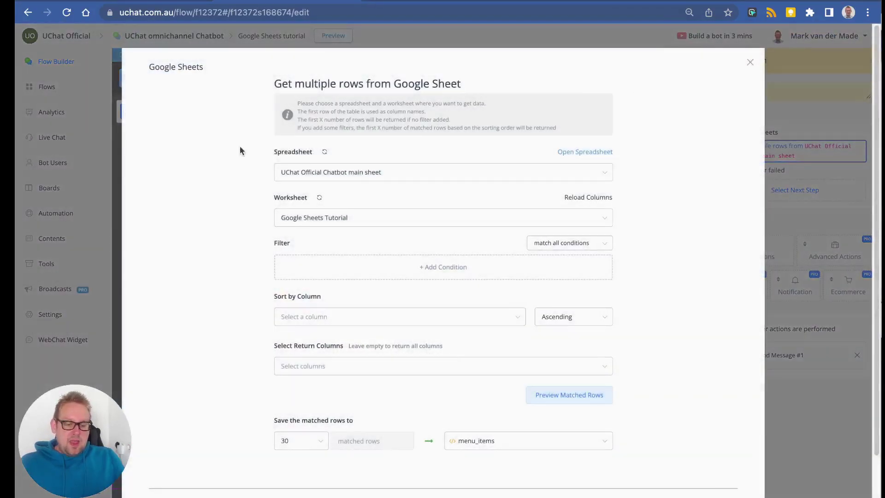
left_click(316, 275)
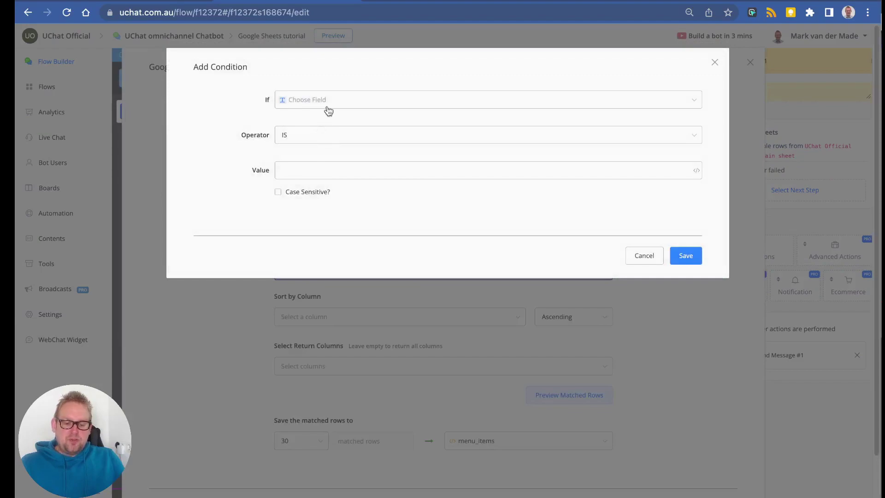
left_click(358, 103)
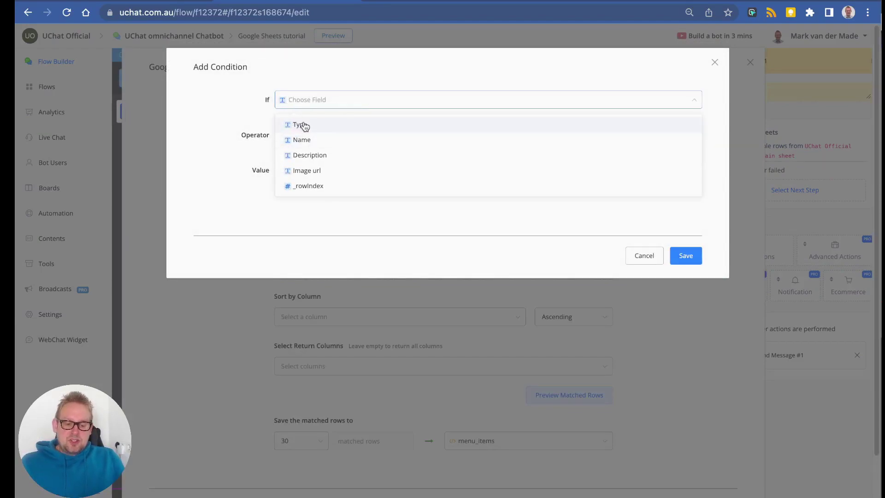
left_click(374, 127)
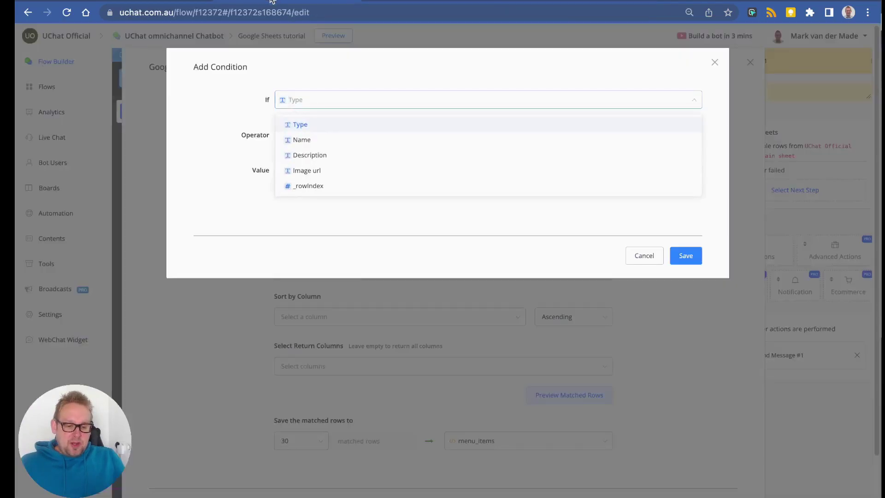
left_click(301, 125)
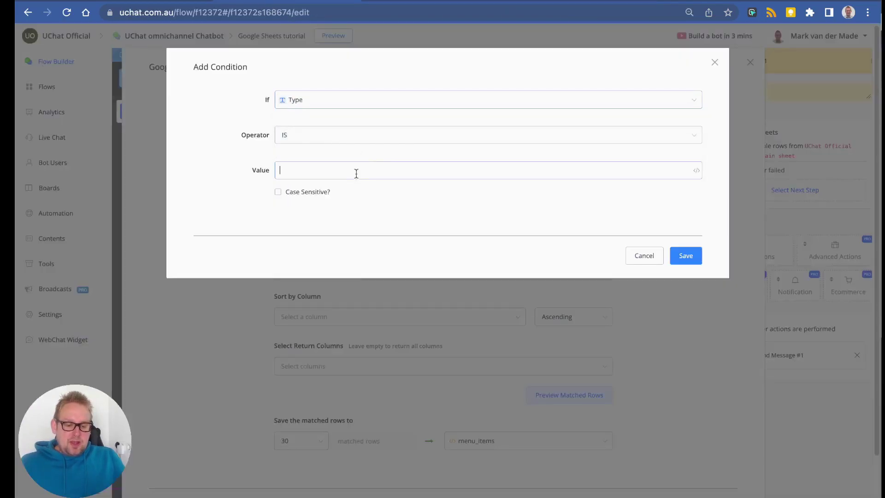
left_click(357, 2)
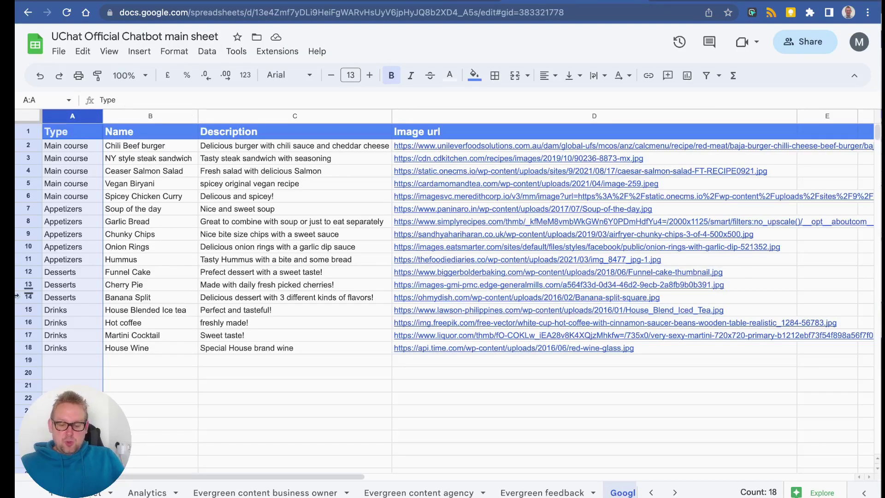
left_click(286, 2)
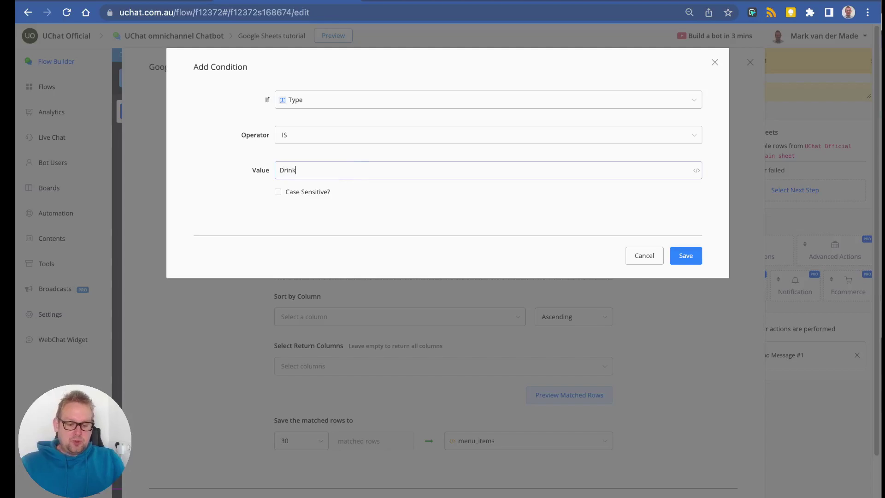
left_click(686, 255)
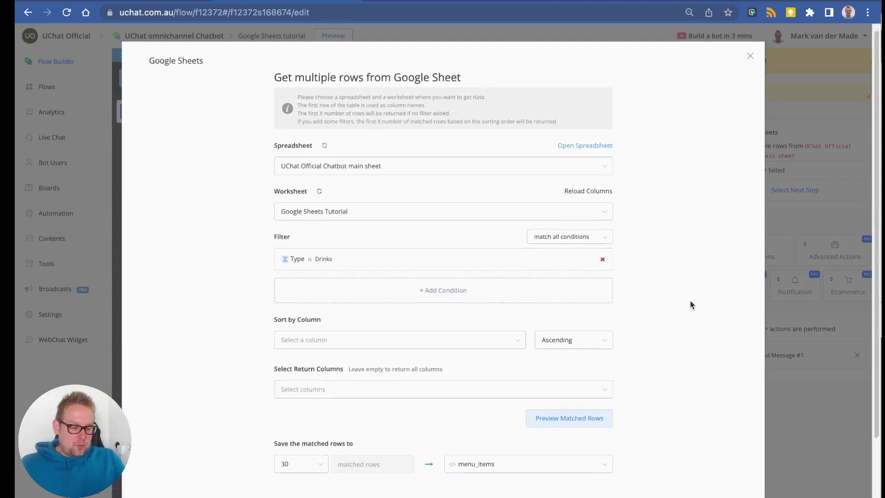
scroll(689, 304, "down", 2)
Save the Google Sheets action, publish the flow and preview the bot in a popup.
left_click(719, 458)
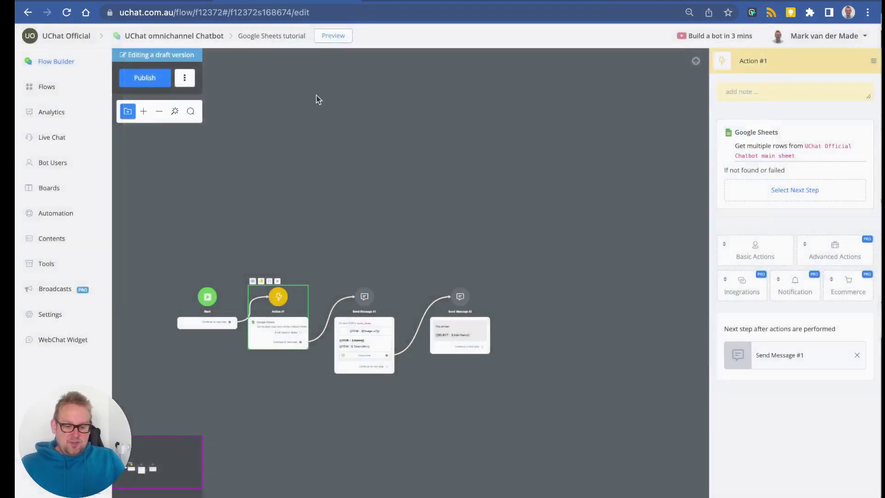
left_click(162, 80)
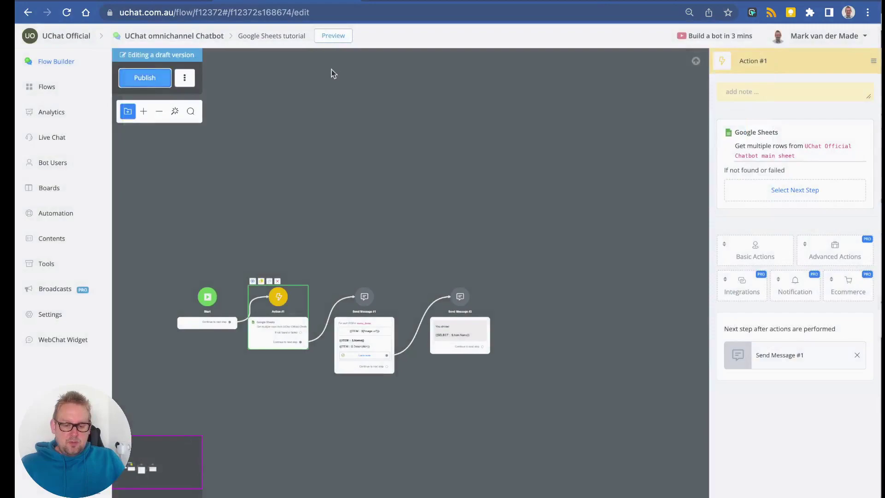
left_click(342, 38)
left_click(415, 143)
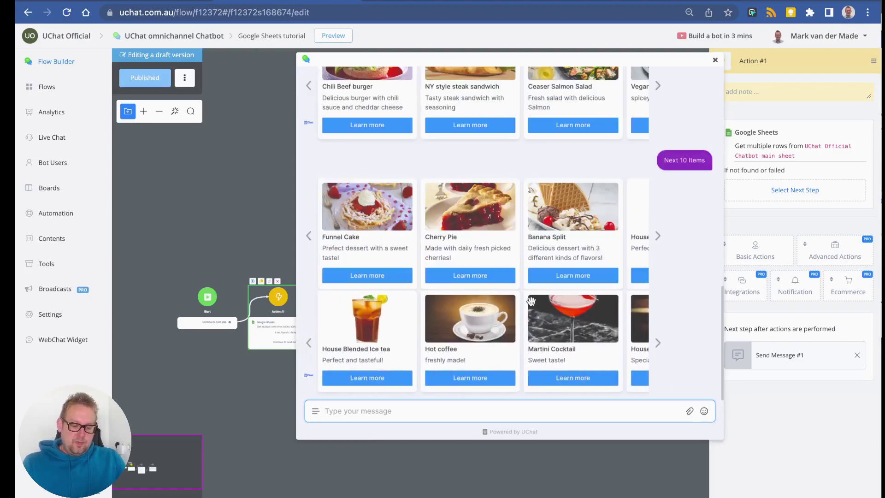
Slide the drinks carousel to House Wine and compare it with the sheet's Drinks rows.
left_click(659, 343)
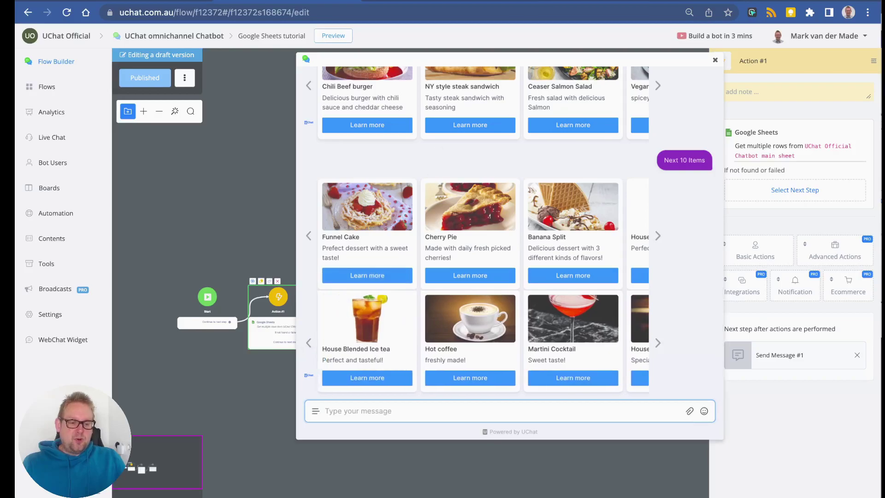
left_click(570, 1)
left_click(80, 321)
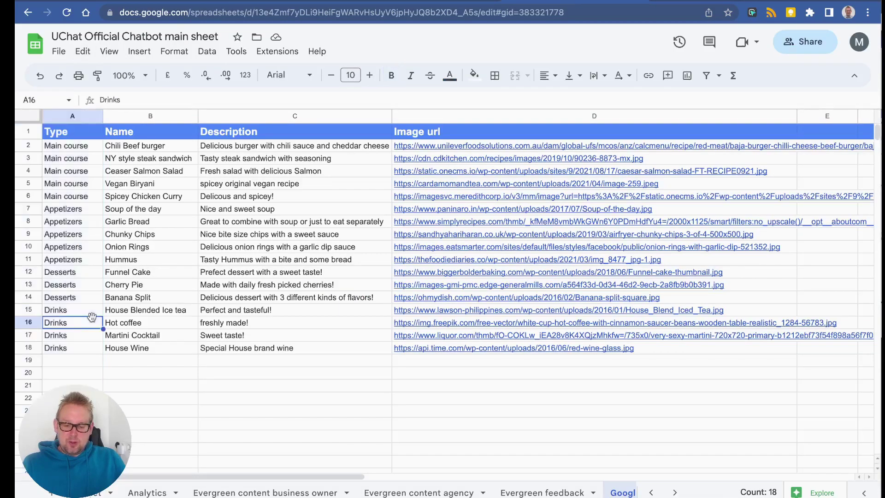
left_click(78, 314)
left_click(79, 322)
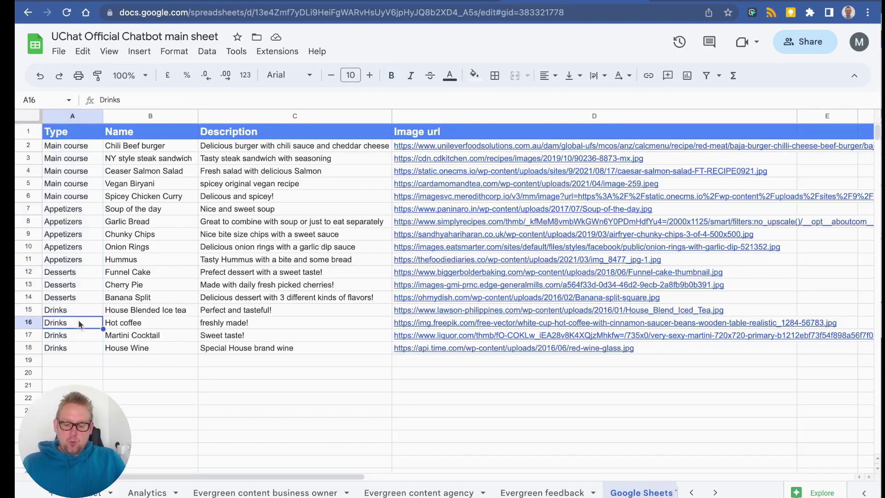
left_click(79, 336)
left_click(78, 347)
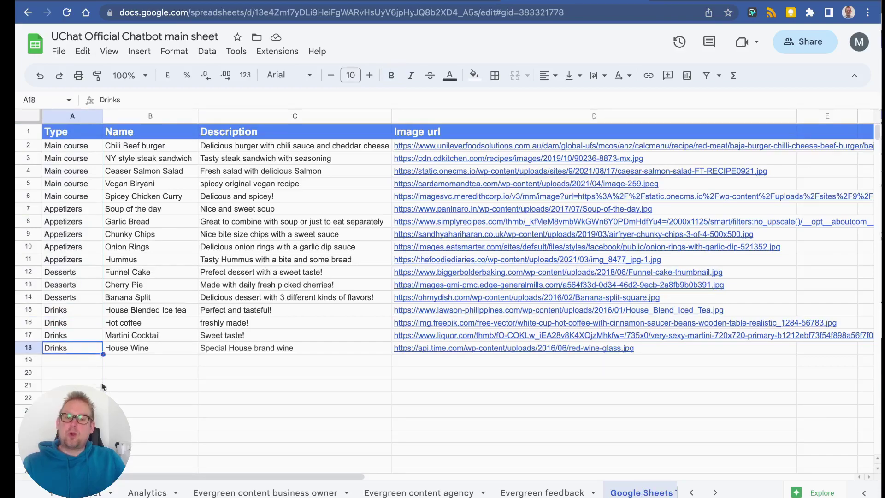
left_click(212, 390)
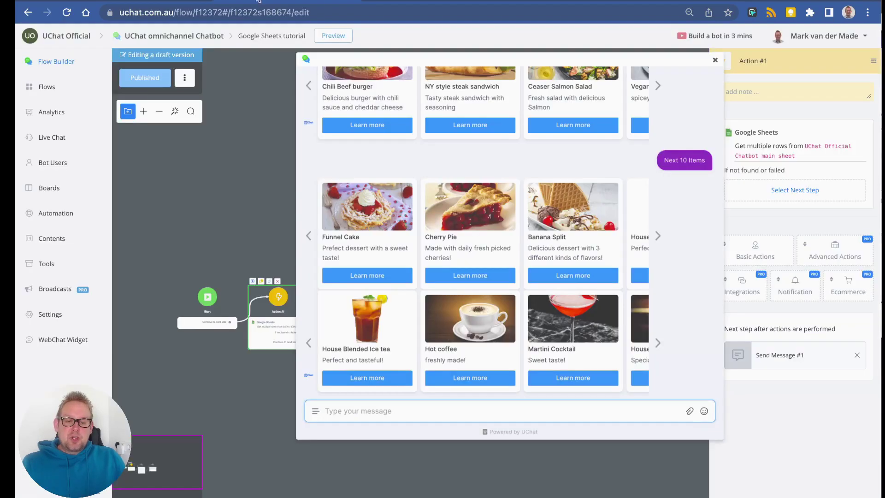
Close the Action #1 side panel and the chat preview popup.
left_click(259, 3)
left_click(206, 212)
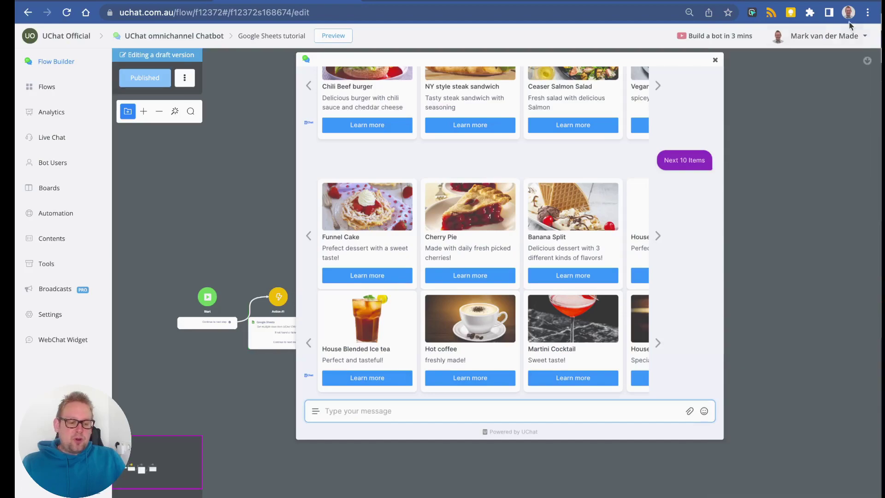
left_click(715, 60)
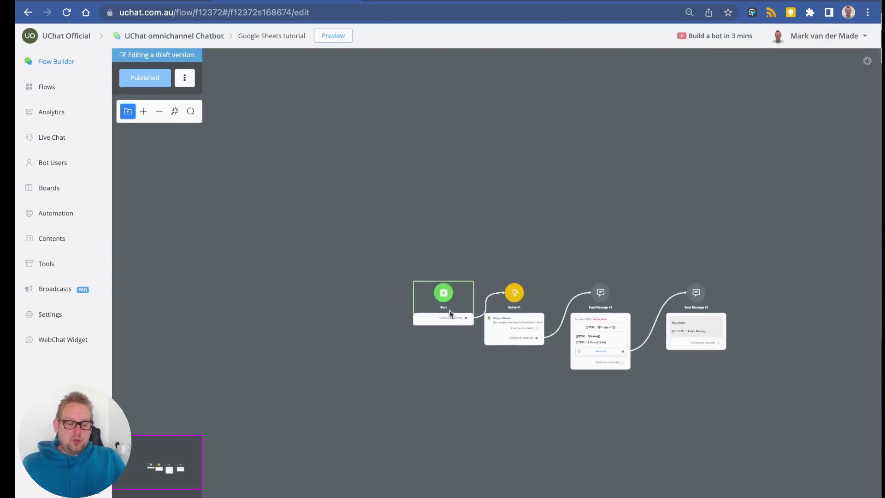
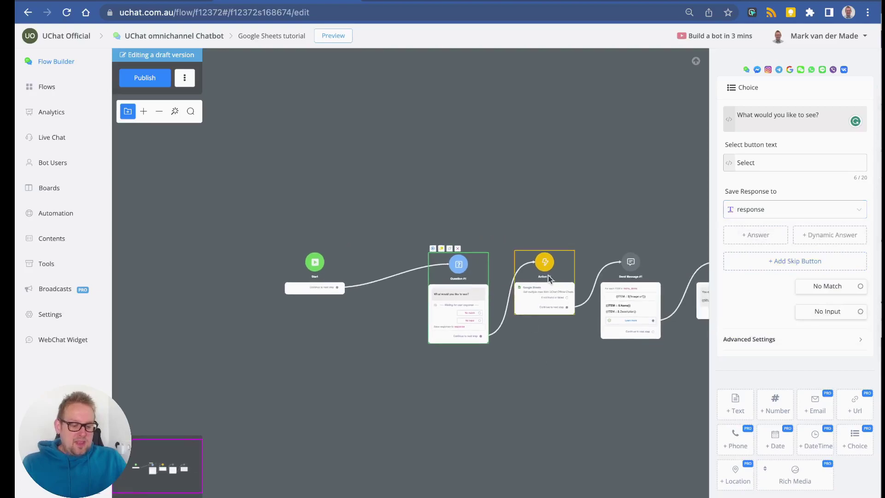
Open the settings of Action #1, the Google Sheets step that gets multiple rows.
left_click(548, 279)
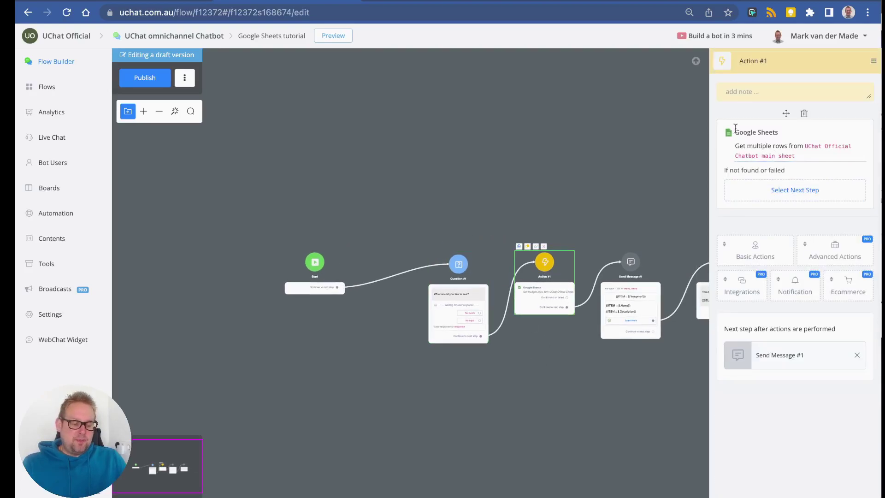
Change the Type filter value from Drinks to {{response}} and save the Google Sheets action.
left_click(774, 155)
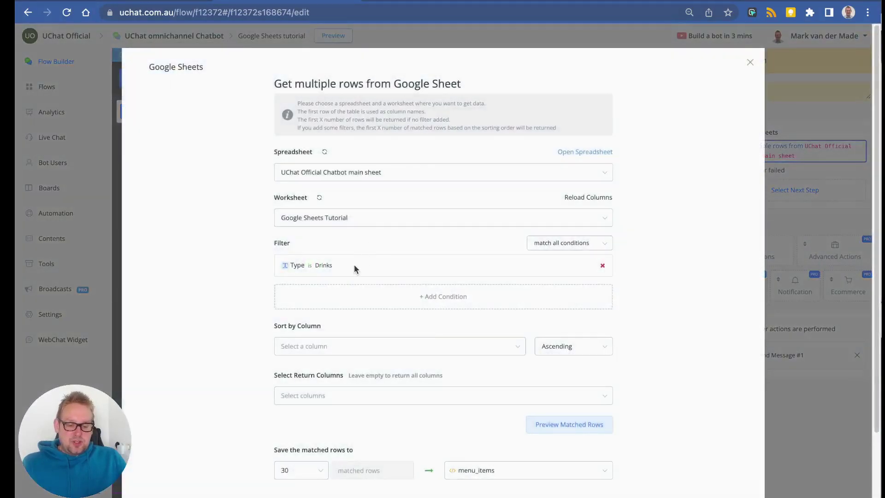
left_click(287, 267)
double_click(360, 168)
type("{{")
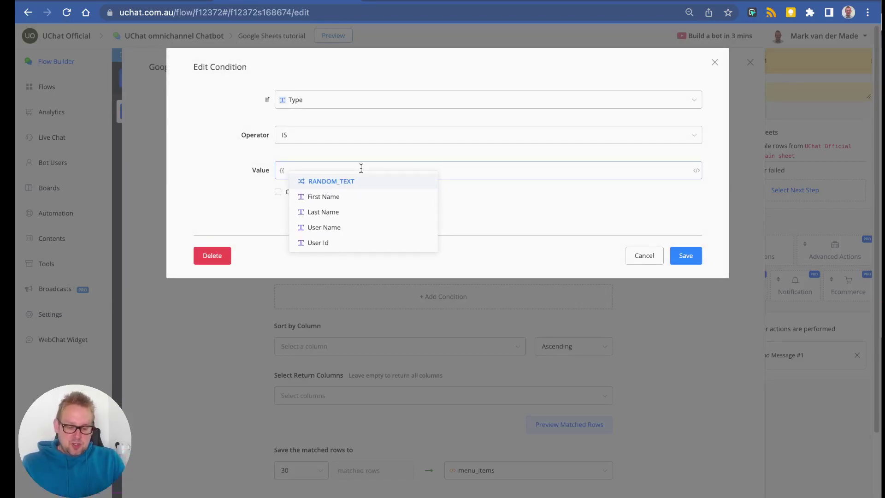
type("resp")
key("Return")
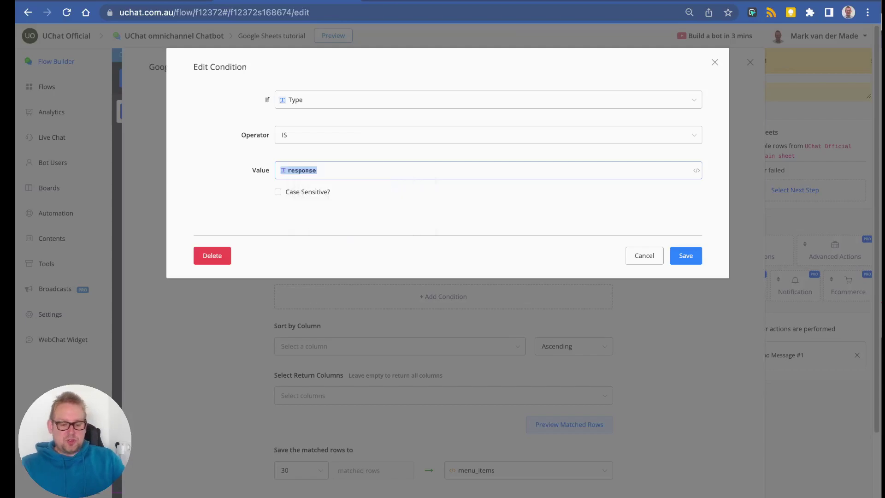
left_click(687, 255)
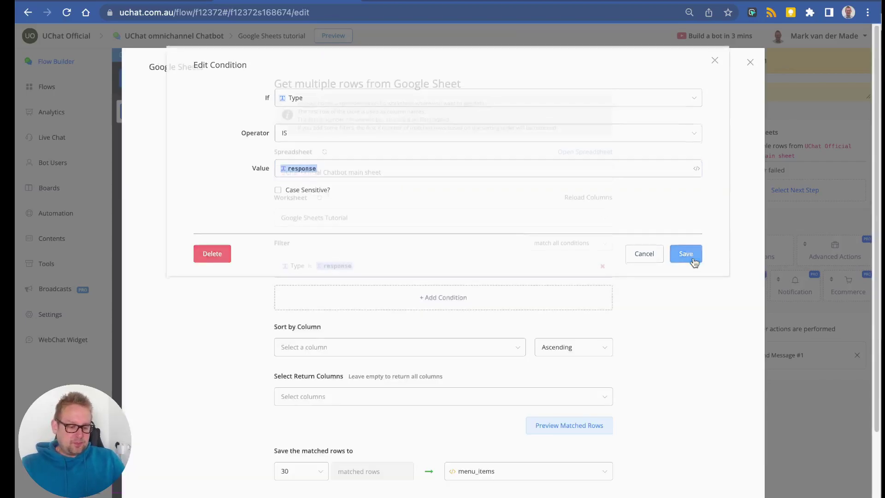
left_click(720, 458)
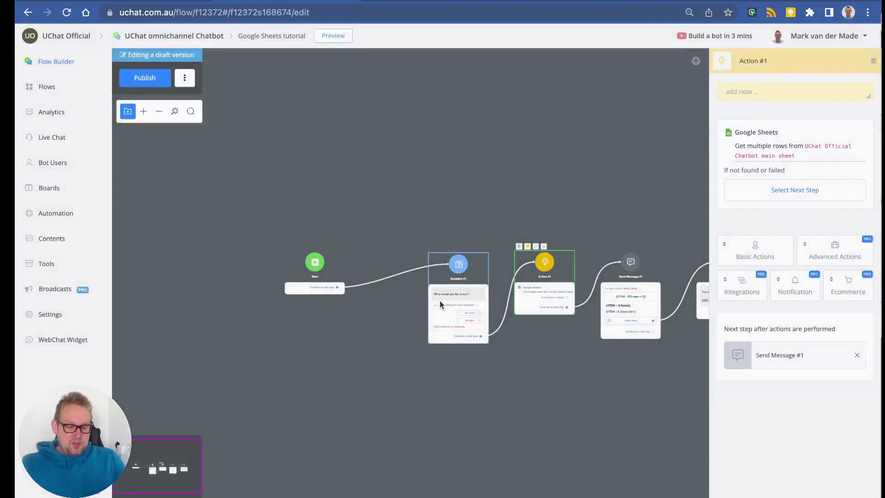
left_click(441, 300)
Add an Appetizers answer to Question #1 with value Appetizers.
left_click_drag(325, 283, 372, 282)
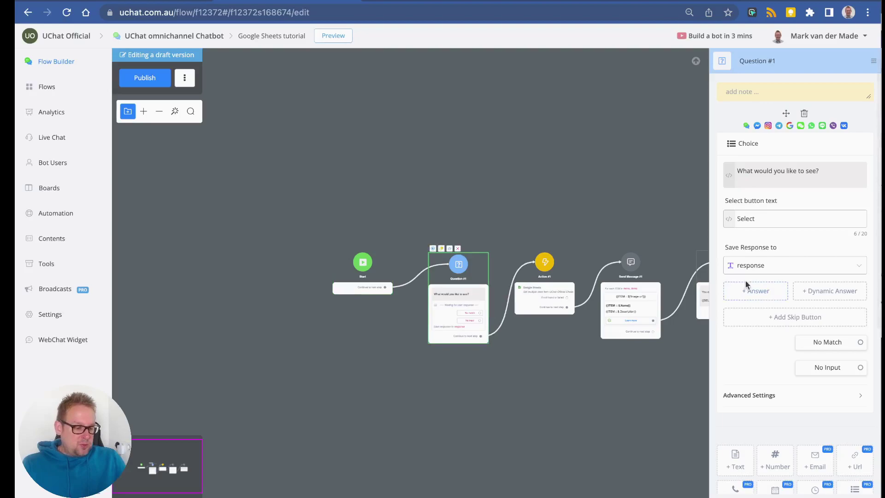
left_click(753, 296)
triple_click(392, 118)
type("Appetizers")
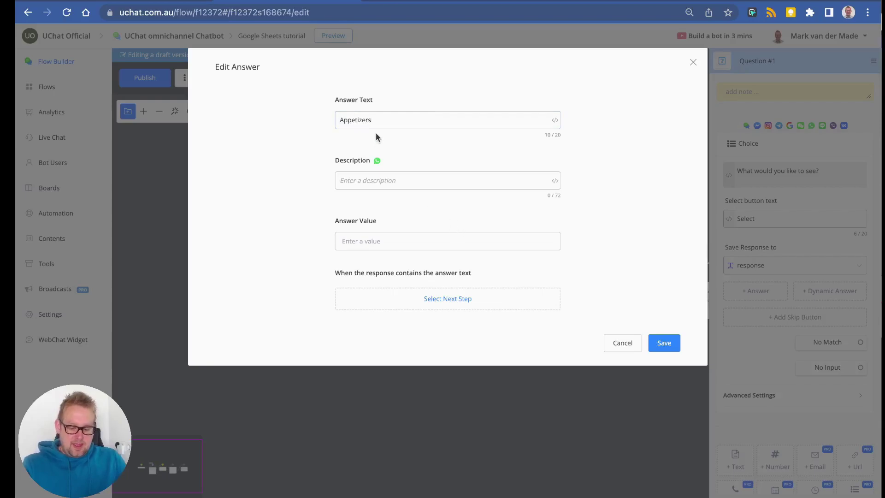
key("ctrl+a")
key("ctrl+c")
left_click(420, 247)
key("ctrl+v")
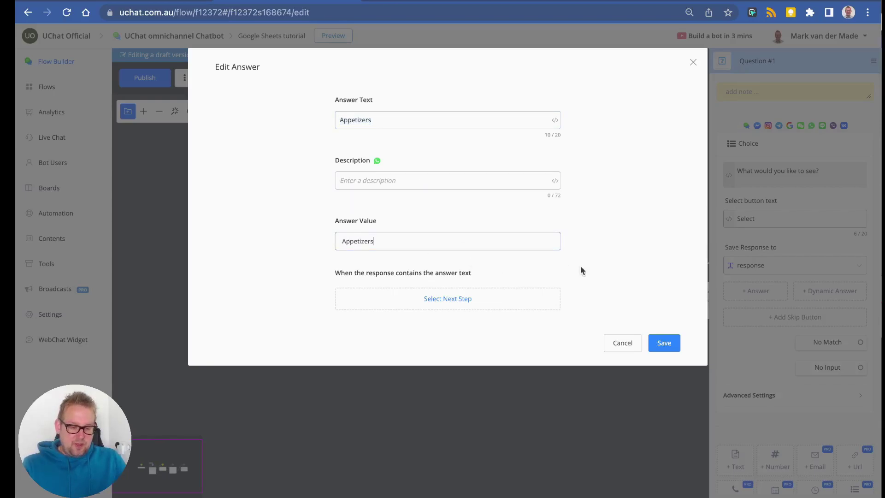
left_click(675, 344)
Add a Main Course answer with value Main Course, checking the sheet's category names.
left_click(752, 308)
key("ctrl+a")
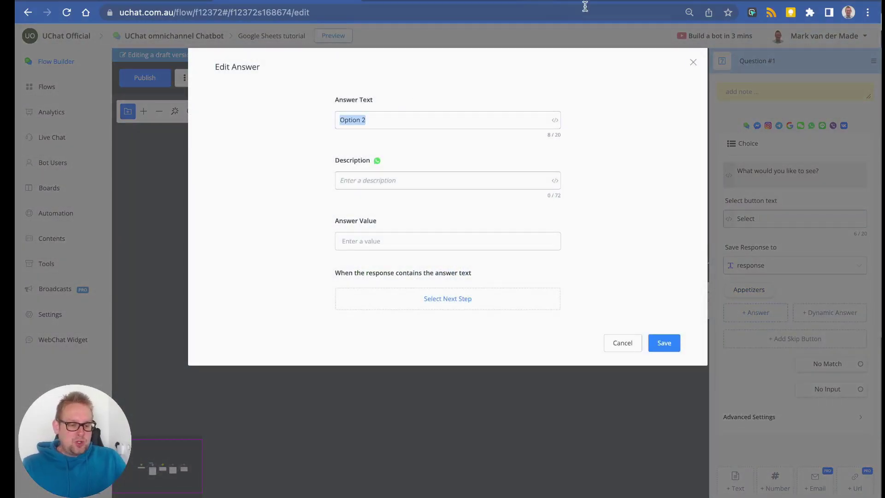
left_click(584, 3)
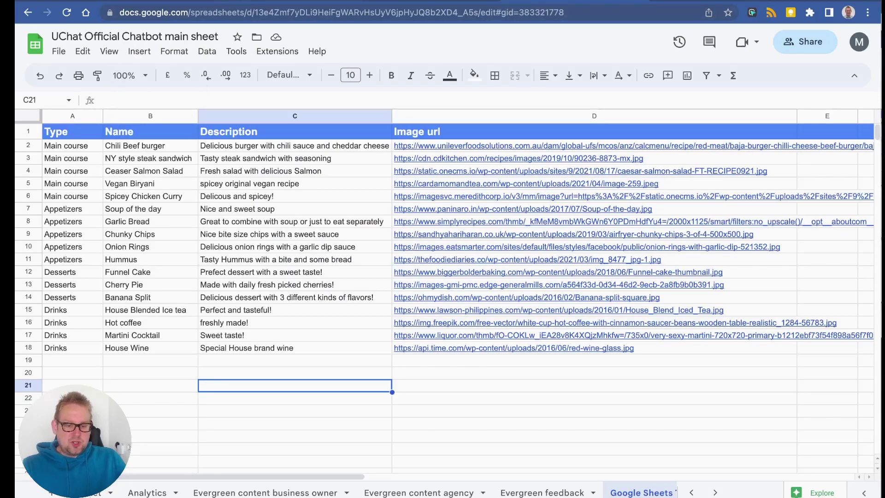
key("ctrl+shift+Tab")
type("Main Course")
left_click_drag(379, 120, 346, 119)
key("ctrl+c")
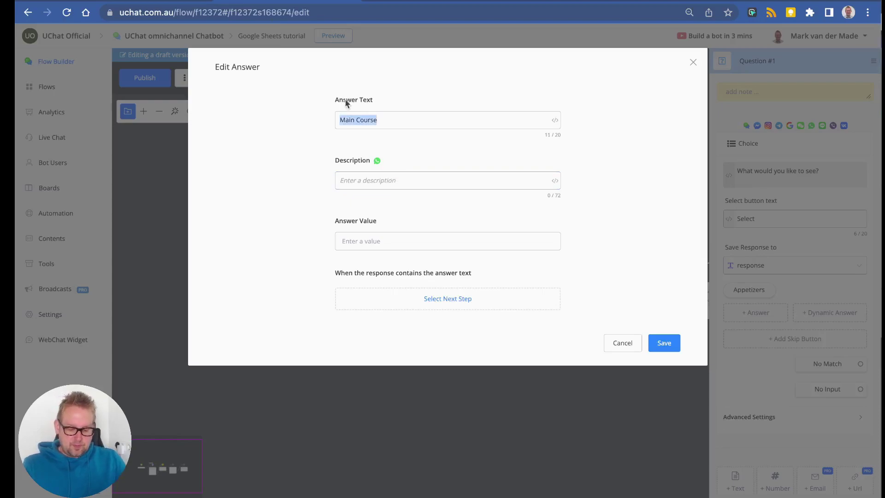
left_click(393, 240)
key("ctrl+v")
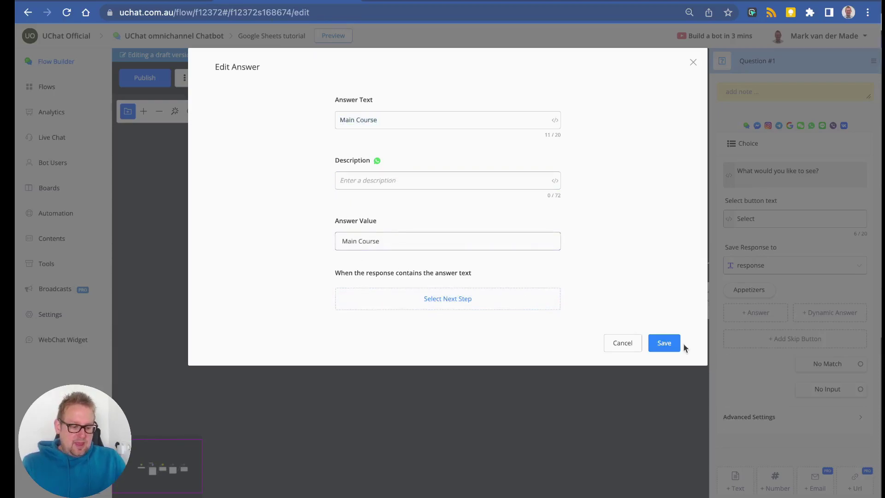
left_click(664, 343)
Add a Desserts answer with value Desserts.
left_click(755, 313)
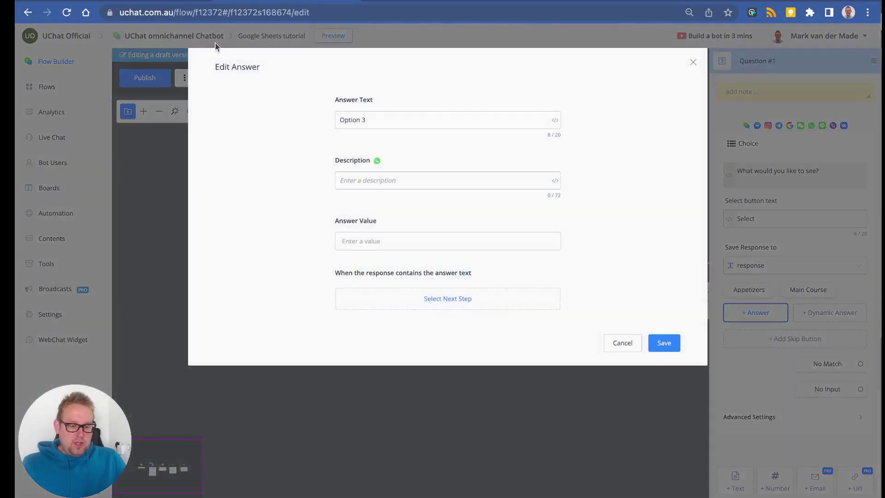
triple_click(381, 119)
type("Desserts")
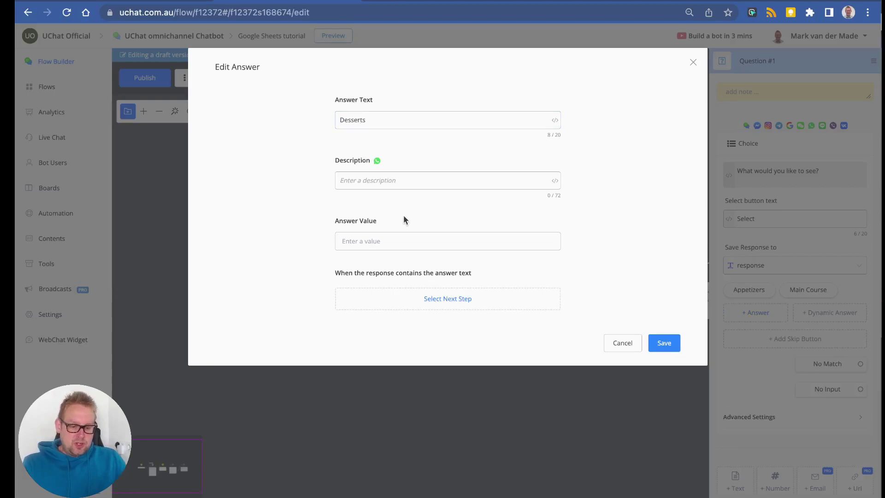
key("ctrl+a")
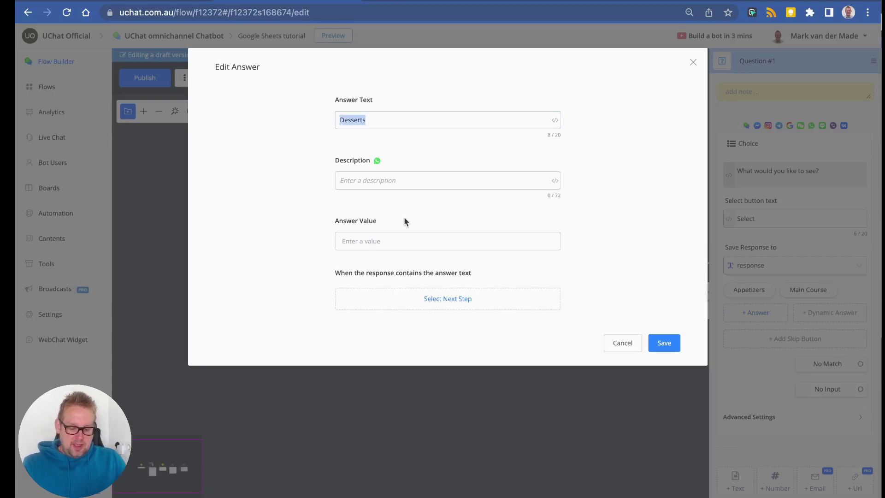
left_click(400, 247)
key("ctrl+v")
left_click(672, 343)
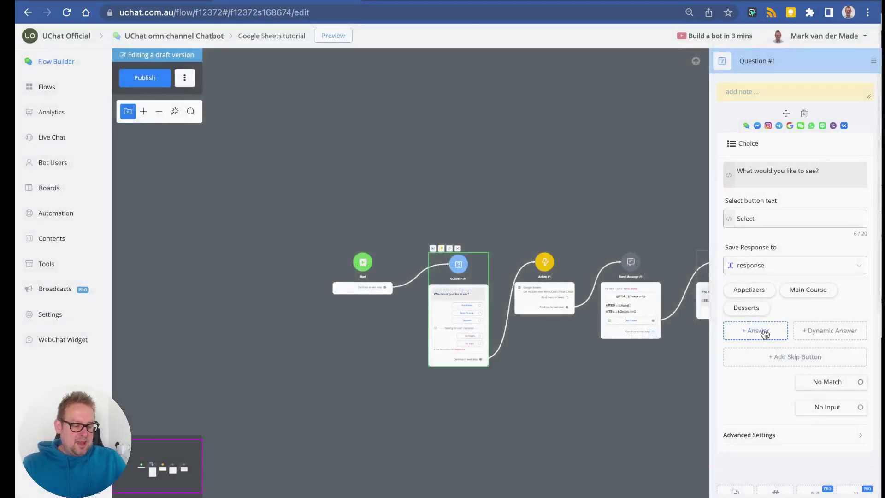
Add a Drinks answer with value Drinks and publish the flow.
left_click(763, 331)
key("ctrl+a")
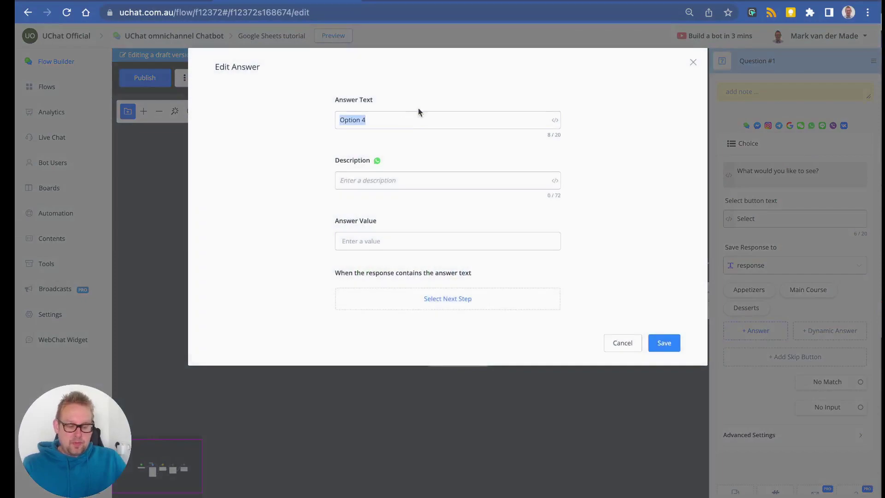
type("Drinks")
key("ctrl+a")
key("ctrl+c")
left_click(450, 247)
key("ctrl+v")
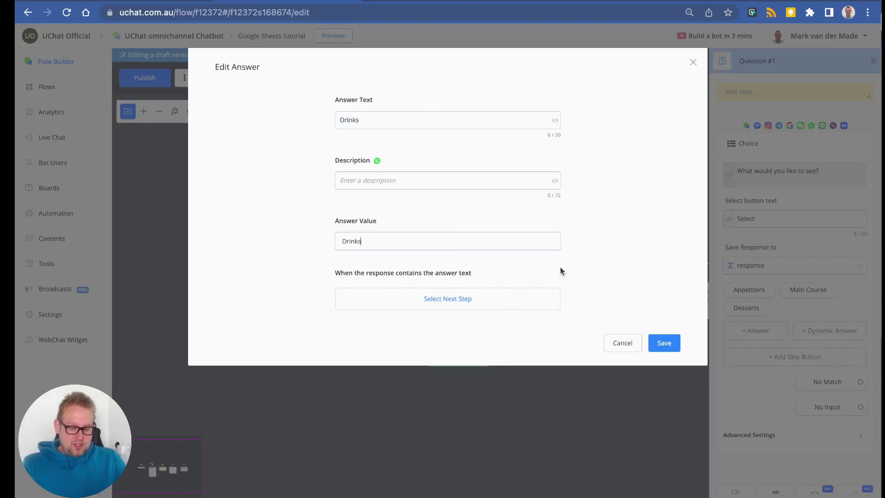
left_click(662, 347)
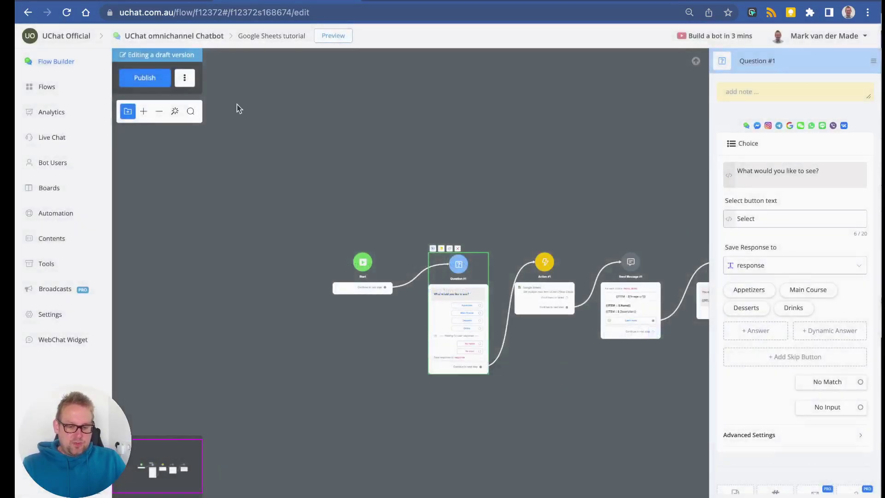
left_click(168, 85)
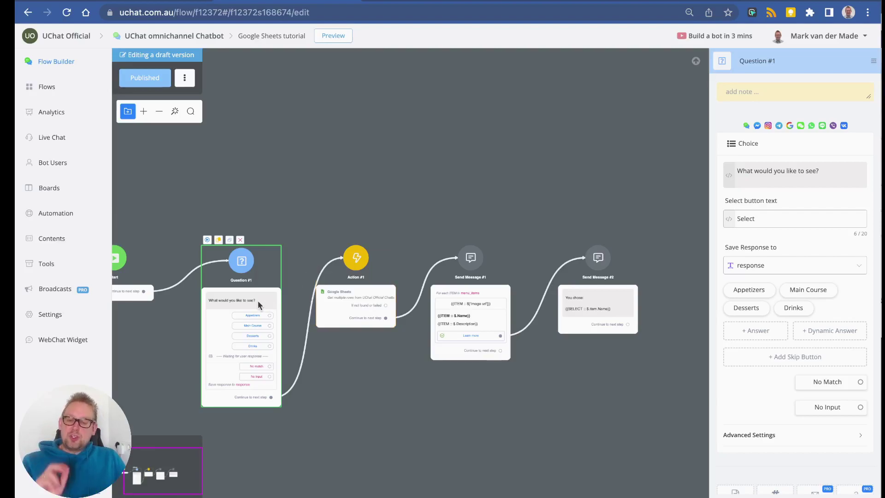
Preview the chatbot, choose Appetizers, and browse the appetizer cards through Hummus.
left_click(318, 36)
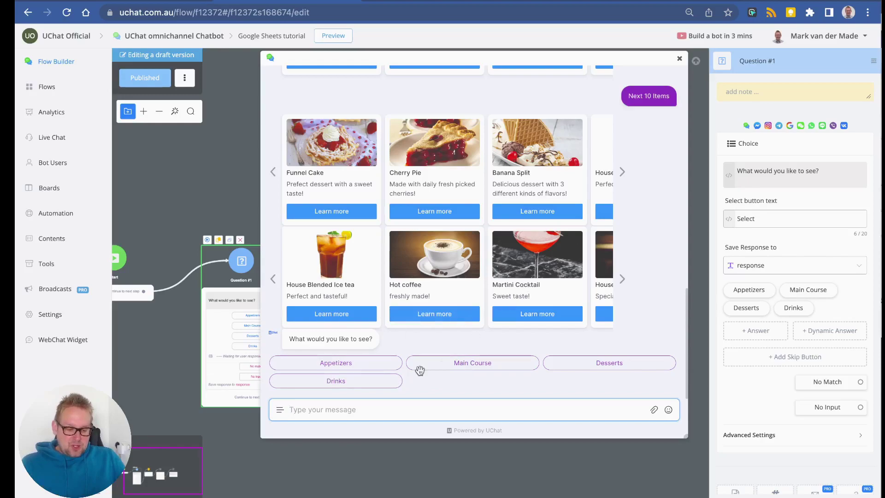
left_click(353, 361)
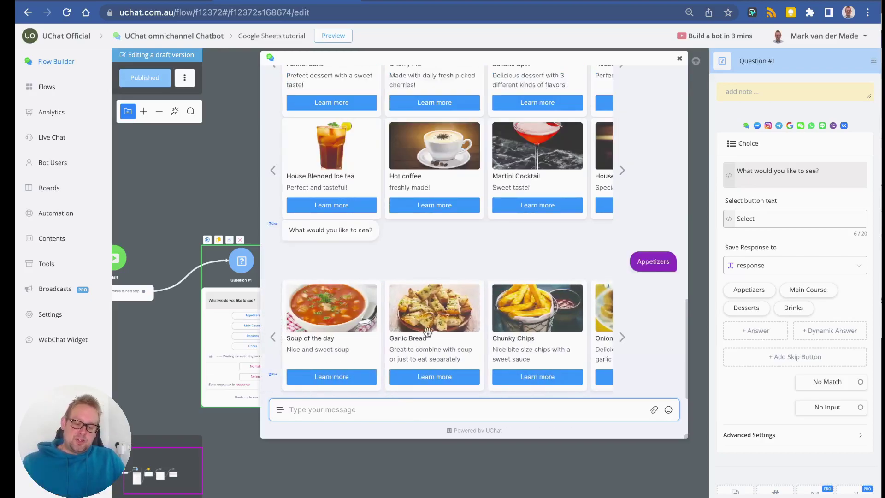
left_click(622, 337)
left_click(622, 336)
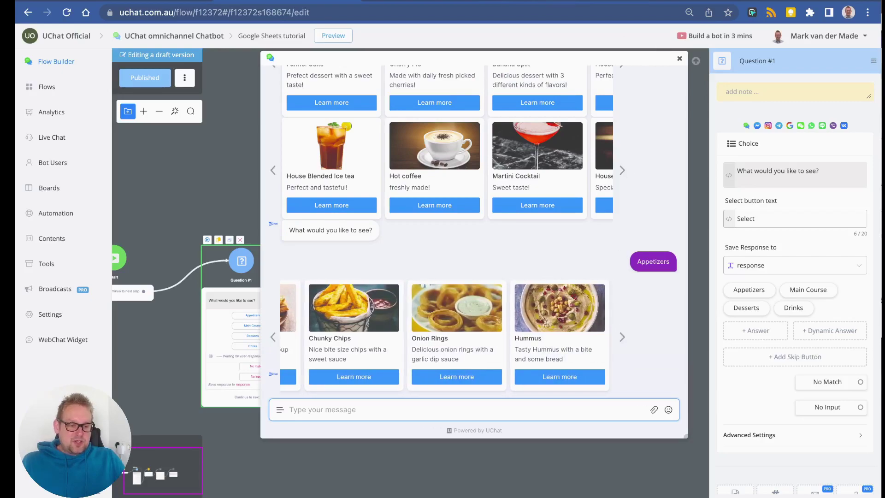
Compare the cards with the Appetizers rows in the spreadsheet's column A.
key("ctrl+Tab")
left_click(64, 213)
left_click(67, 223)
left_click(69, 235)
left_click(70, 248)
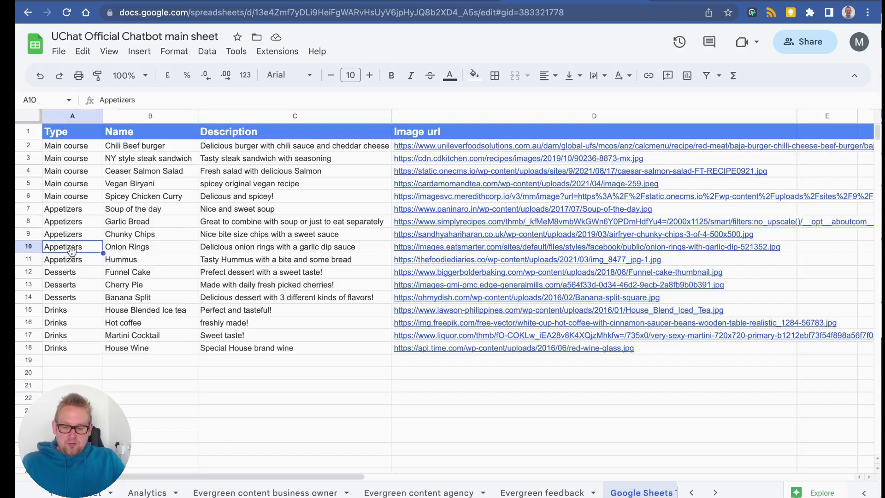
left_click(73, 260)
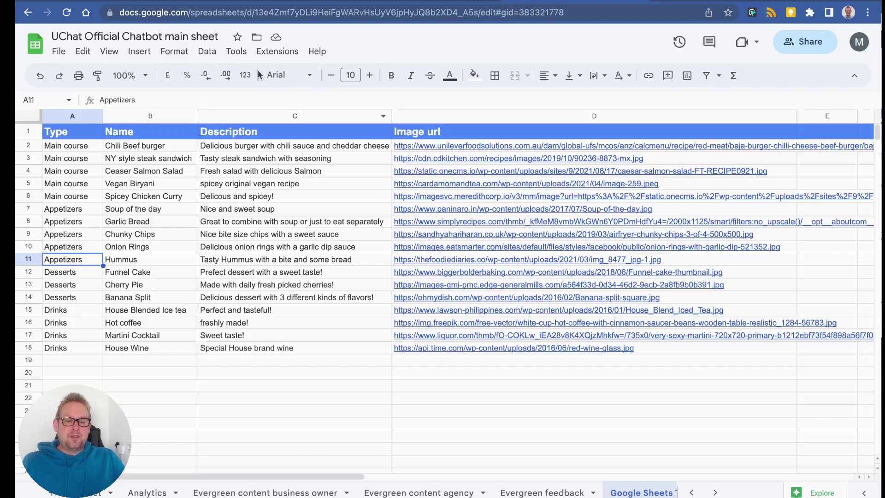
Restart the preview in a popup and ask the bot for Desserts.
key("ctrl+shift+Tab")
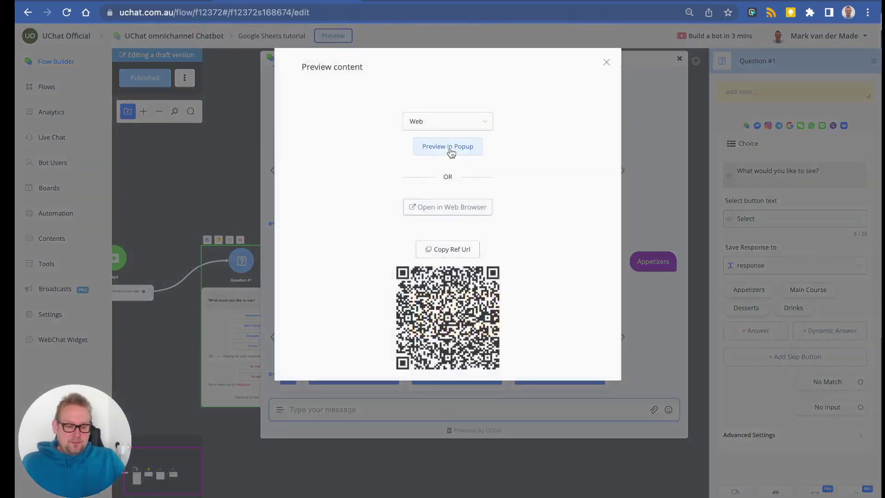
left_click(447, 146)
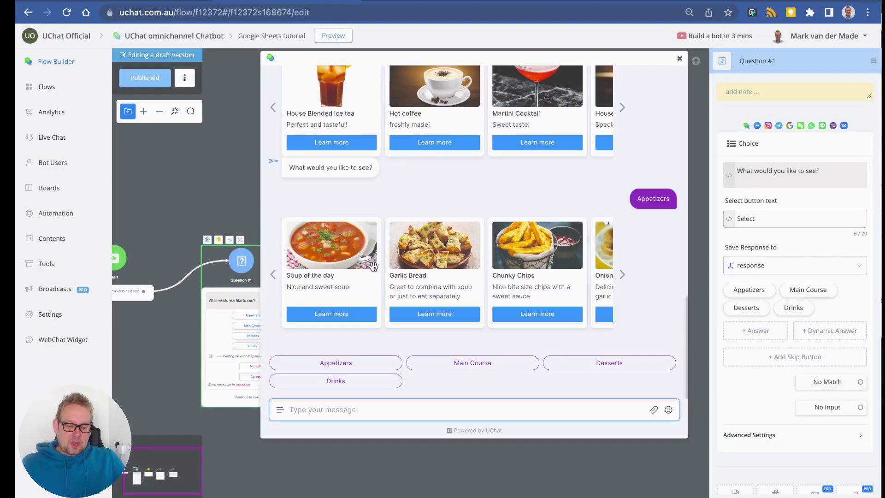
left_click(592, 362)
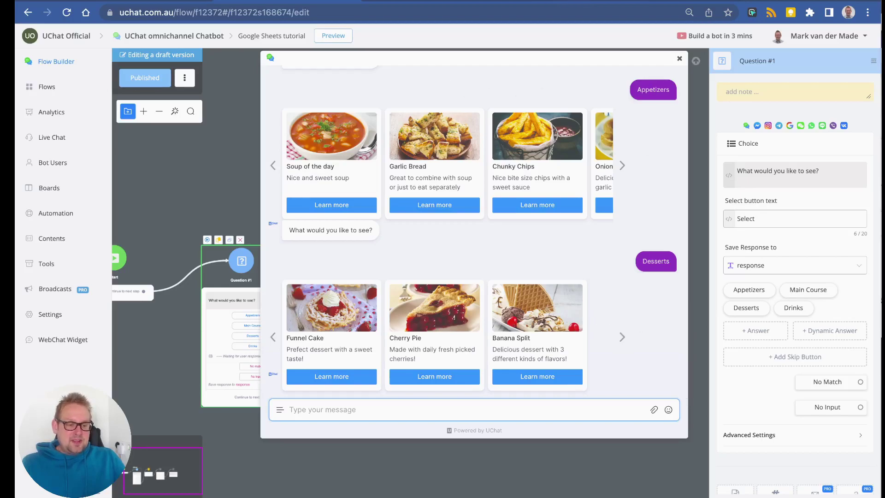
key("ctrl+Tab")
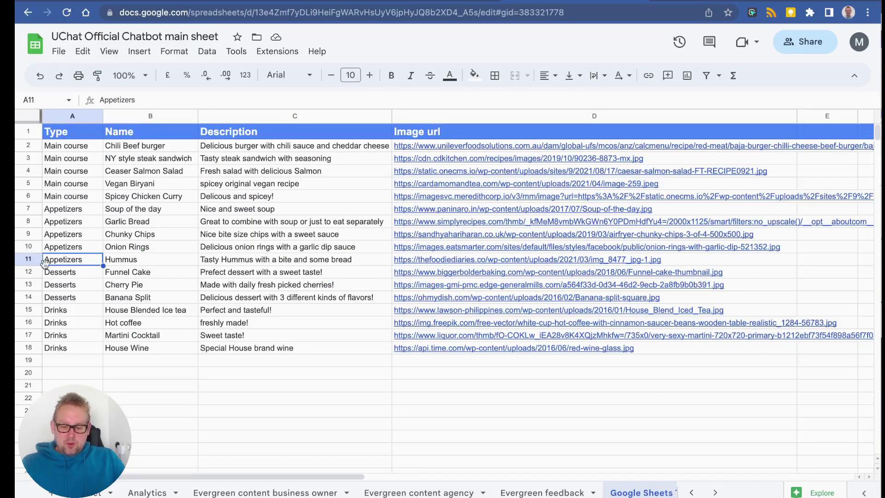
Check the Desserts rows Funnel Cake, Cherry Pie and Banana Split, then return to UChat.
left_click(60, 273)
left_click(63, 286)
left_click(68, 298)
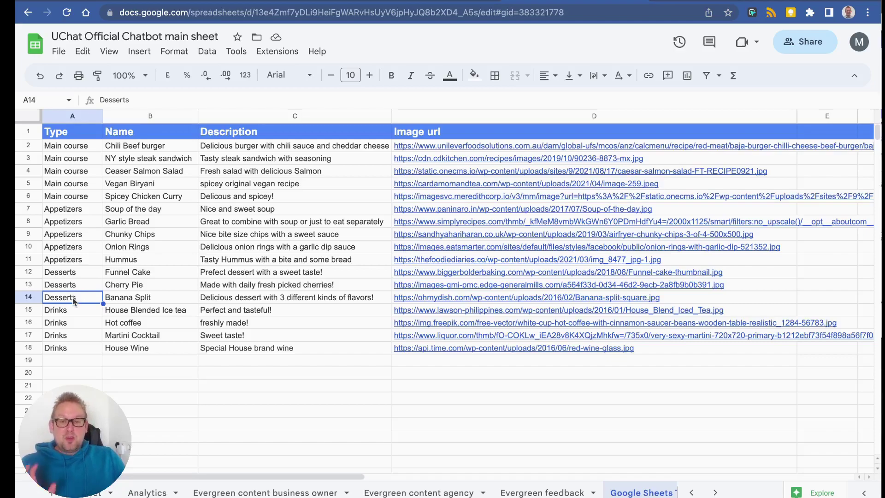
left_click(209, 2)
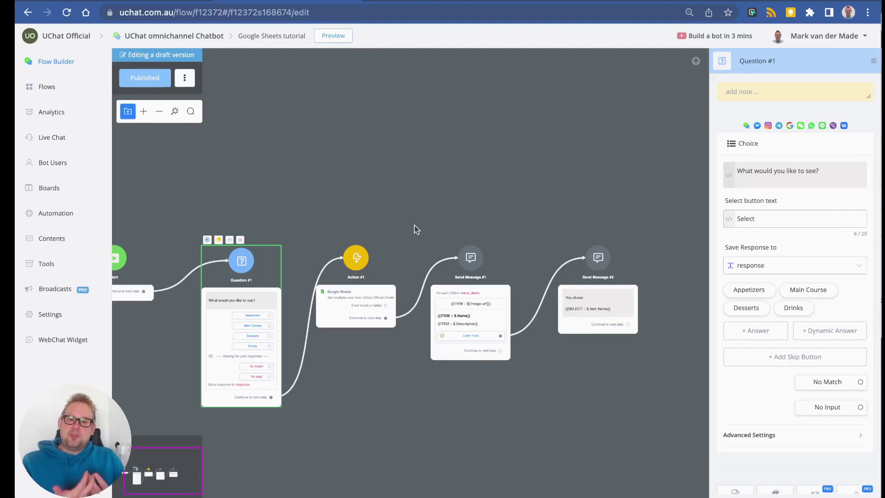
Preview the bot in a popup, choose Drinks, and learn more about Martini Cocktail, Hot coffee and House Wine.
scroll(604, 283, "right", 5)
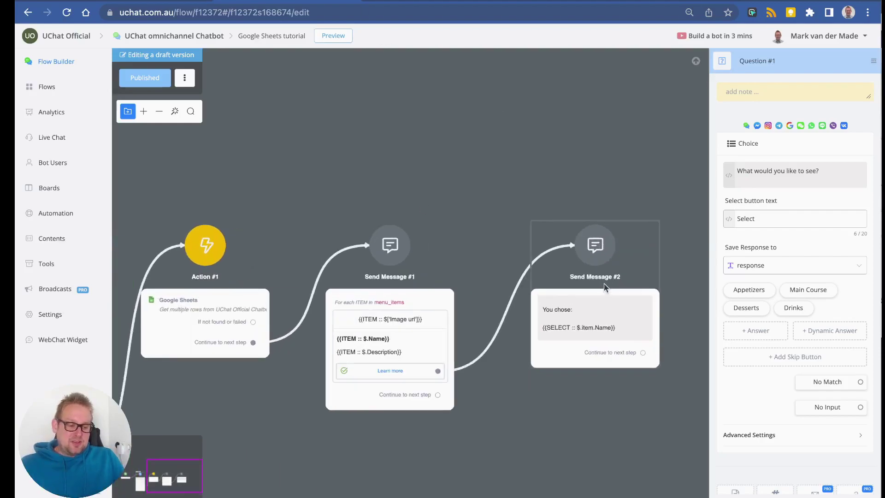
scroll(555, 273, "up", 5)
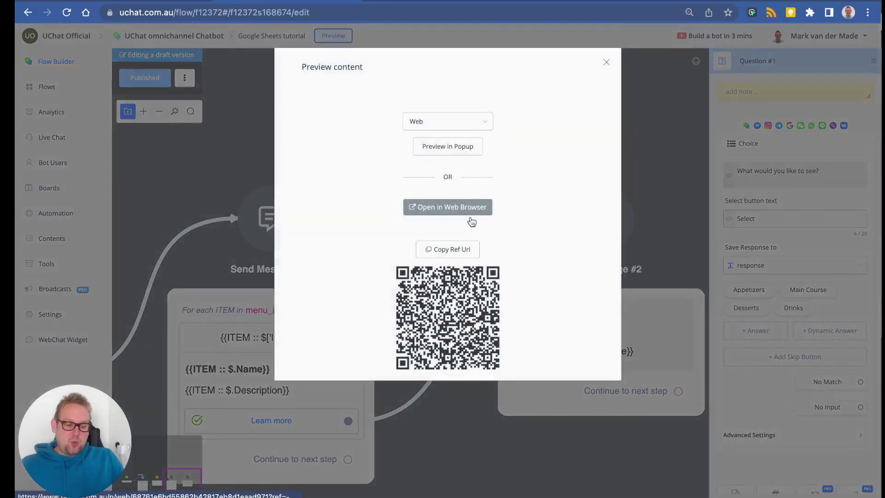
left_click(447, 147)
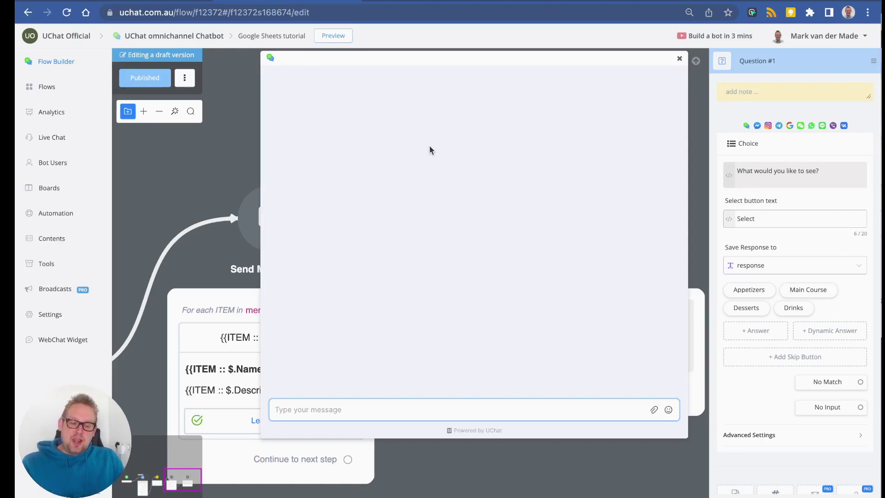
left_click(680, 58)
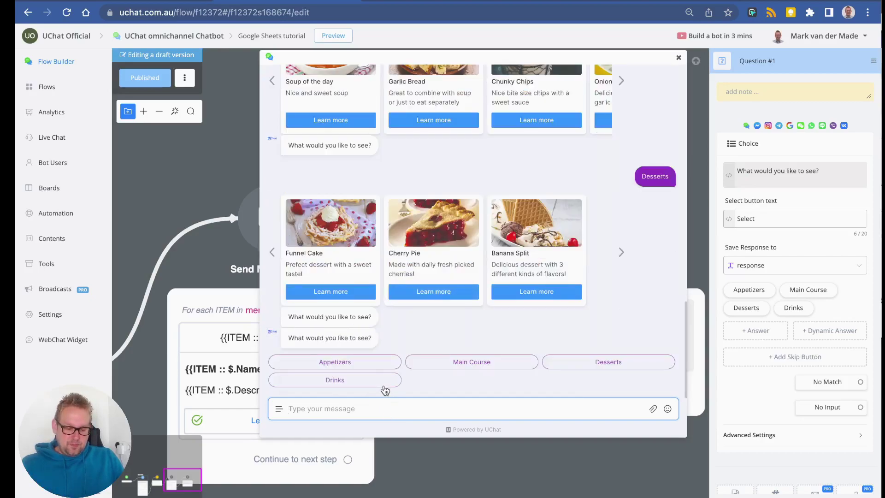
left_click(384, 386)
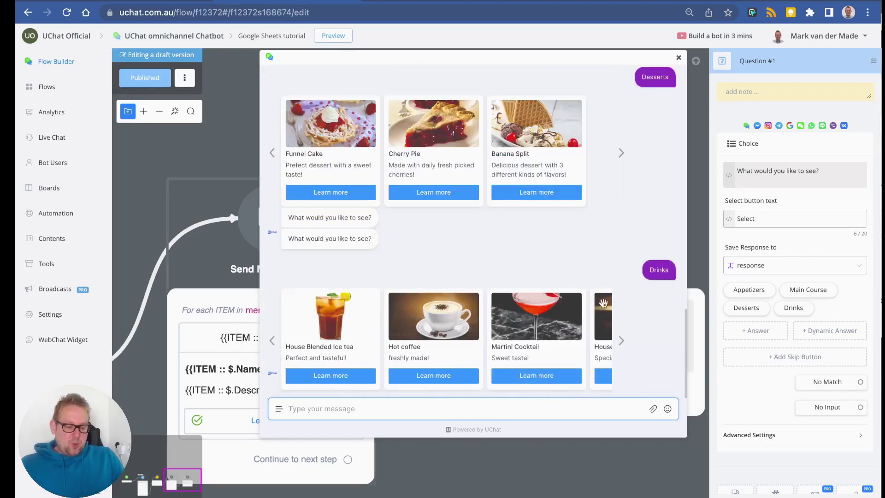
left_click(546, 379)
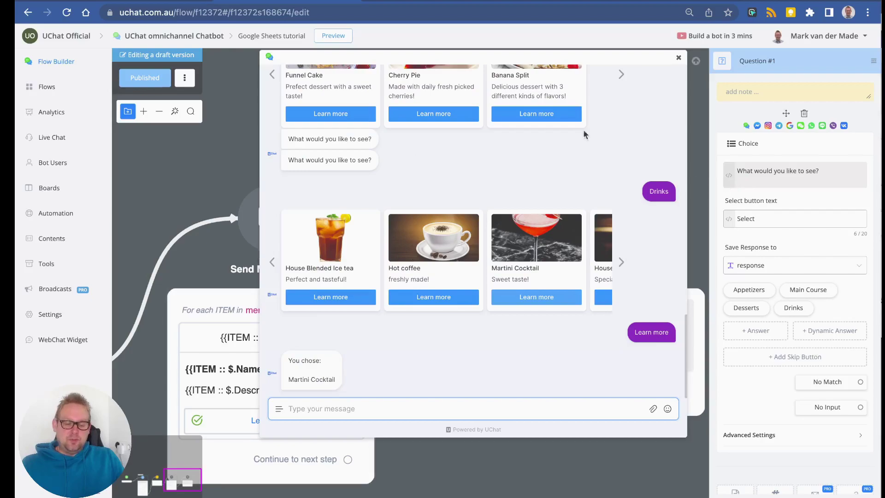
left_click(413, 297)
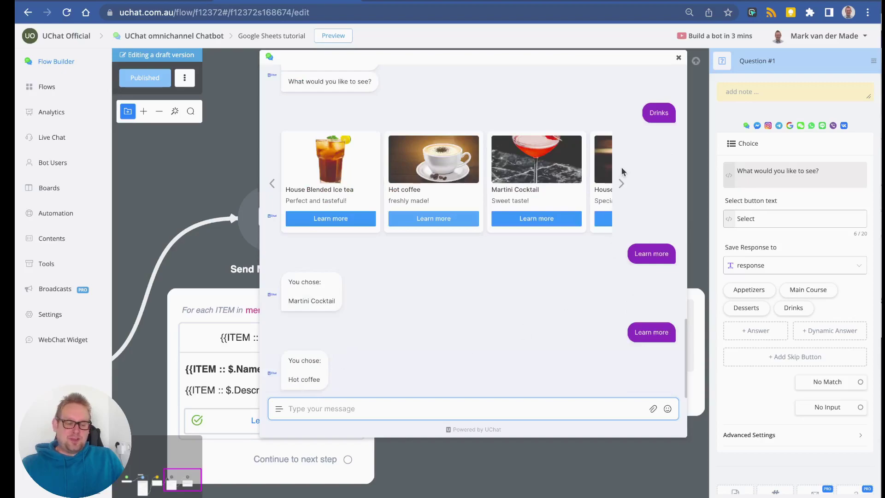
left_click(622, 183)
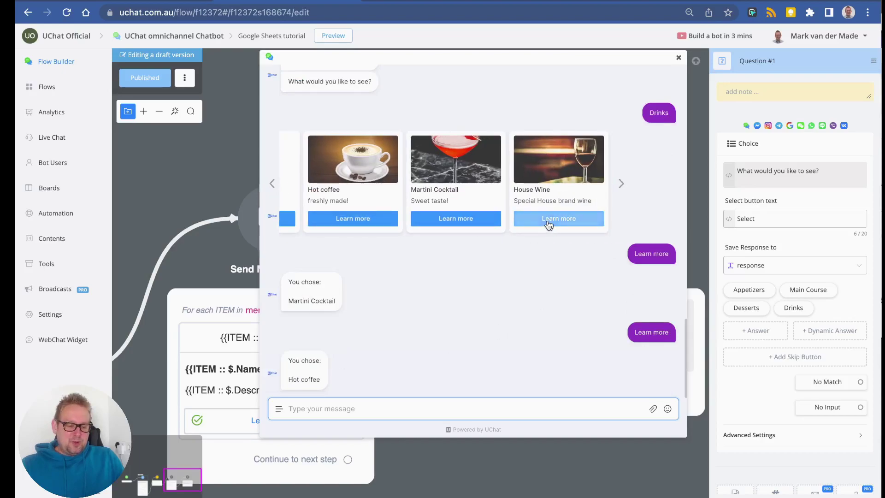
left_click(548, 221)
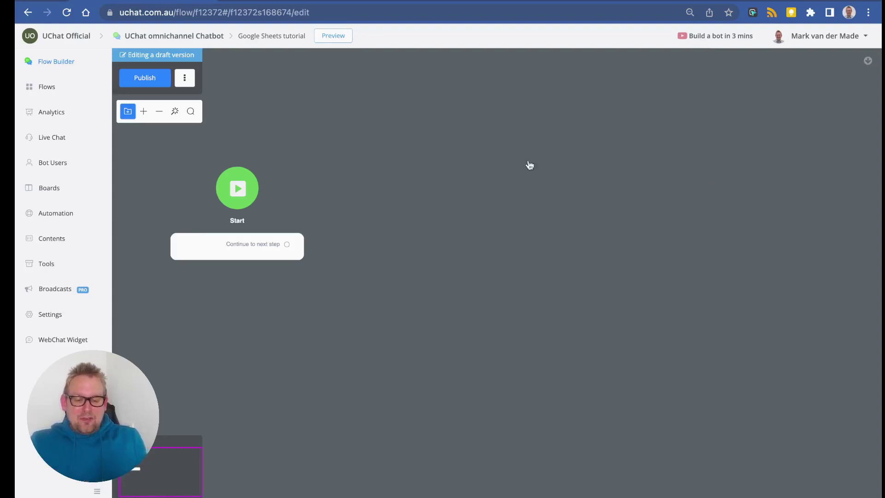
Connect a new Action step after the Start step.
left_click(289, 247)
left_click_drag(289, 247, 438, 284)
left_click_drag(610, 267, 322, 241)
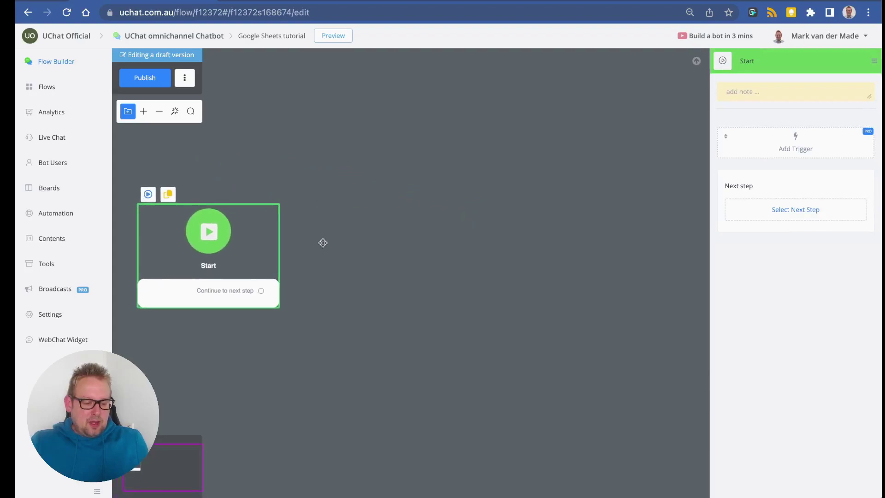
left_click_drag(265, 289, 365, 279)
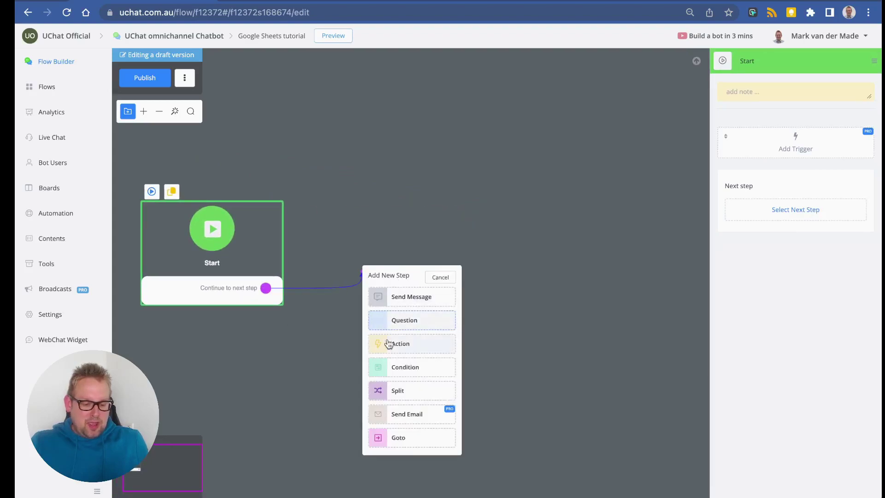
left_click(415, 344)
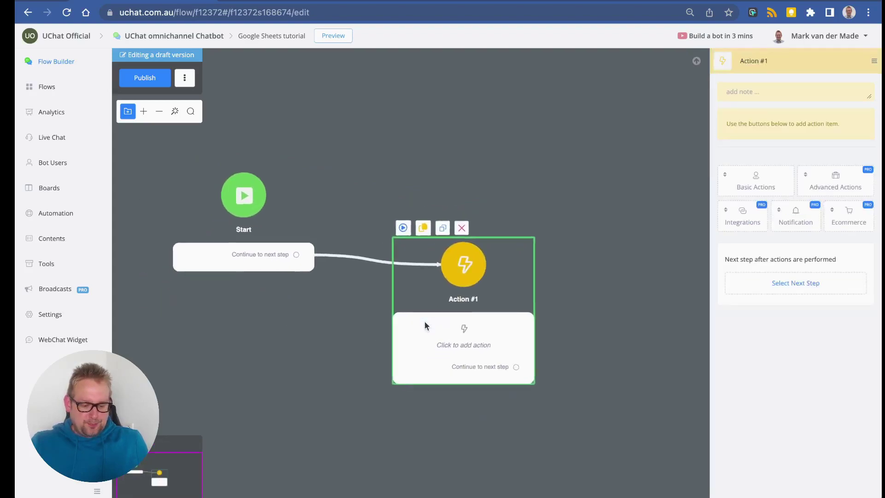
Set the action to Google Sheets Insert Row.
left_click(755, 219)
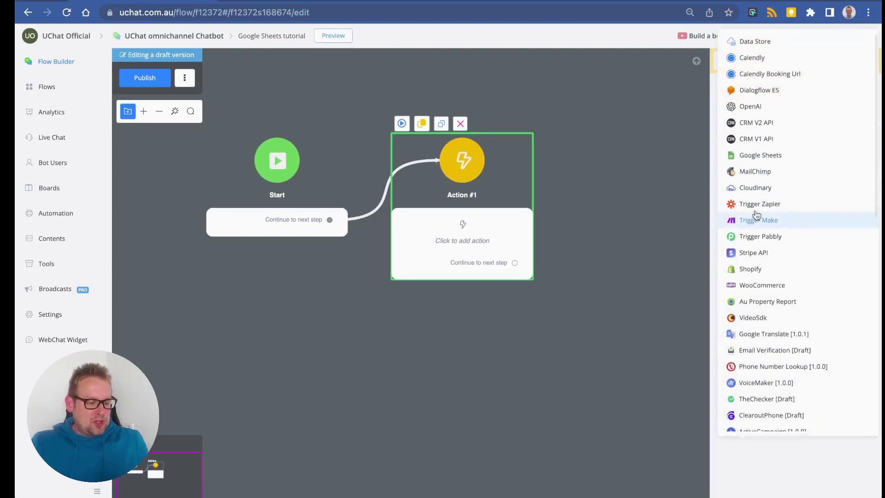
left_click(761, 155)
left_click(751, 146)
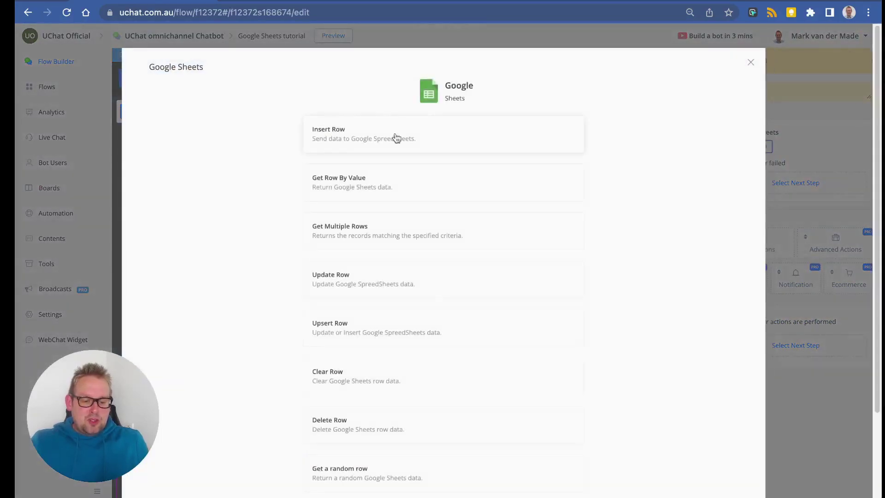
left_click(396, 138)
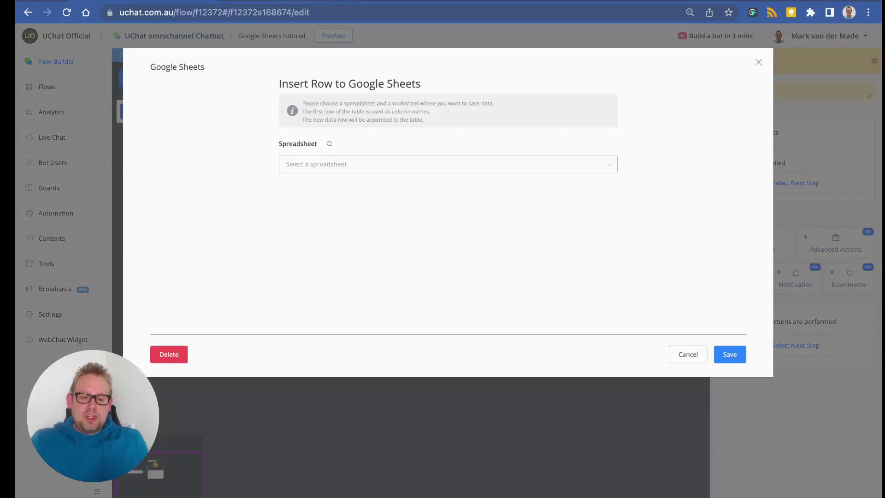
left_click(302, 2)
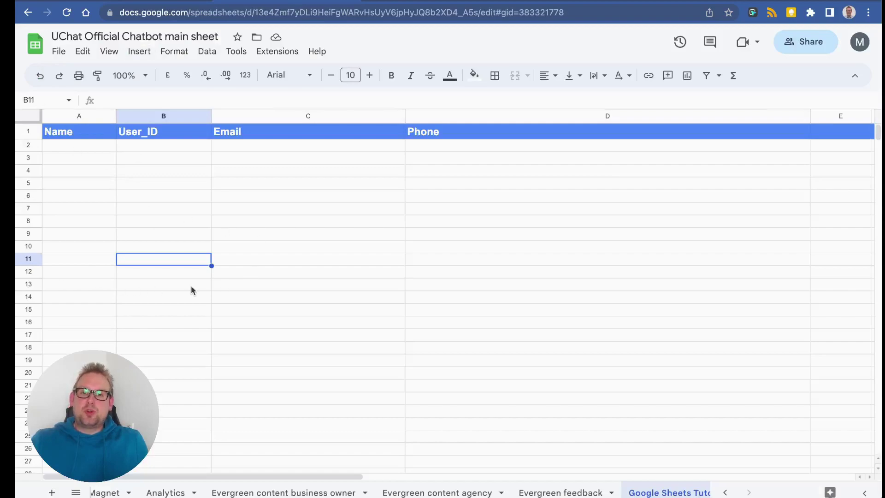
Review the Name, User_ID, Email and Phone headers, then target the UChat Official Chatbot main sheet.
left_click(89, 131)
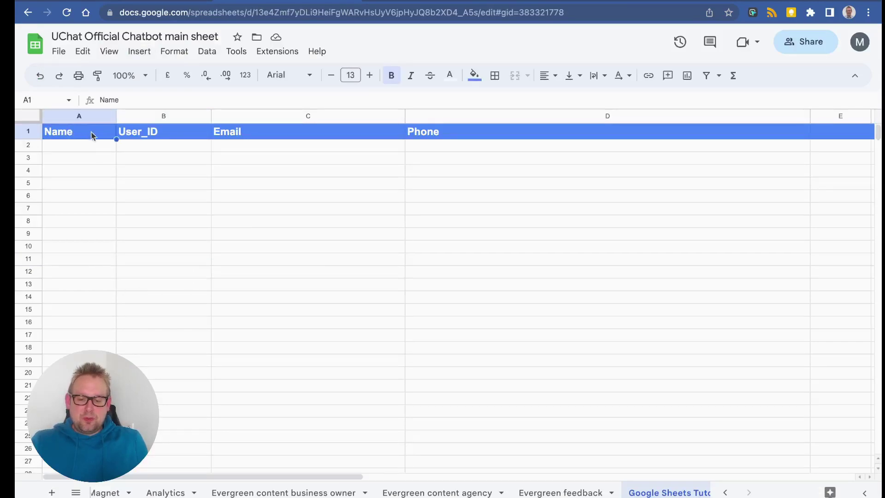
left_click(177, 135)
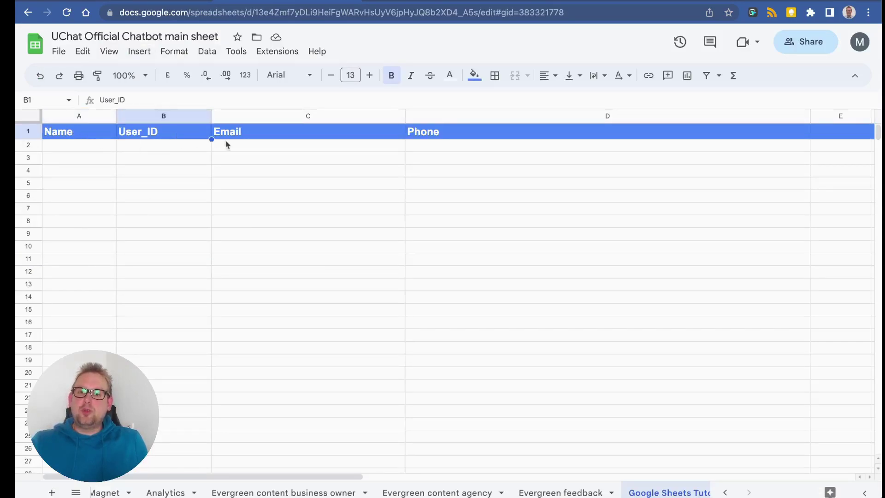
left_click(292, 133)
left_click(496, 133)
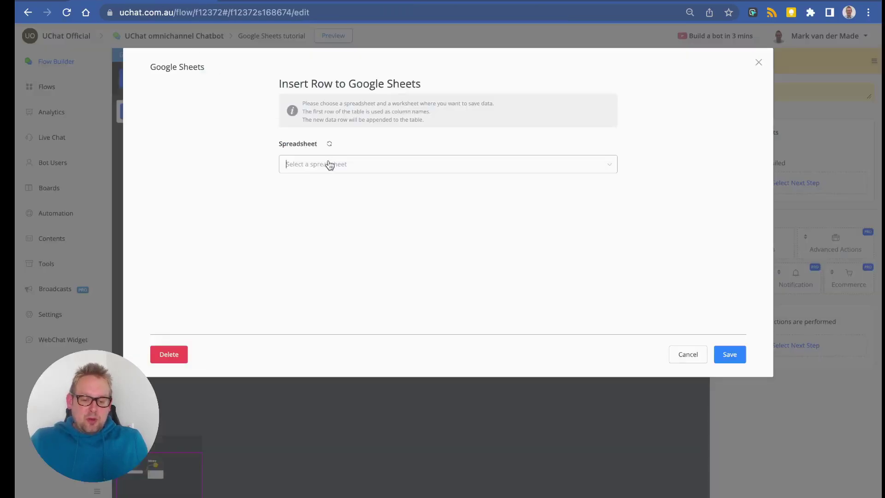
left_click(329, 164)
left_click(330, 189)
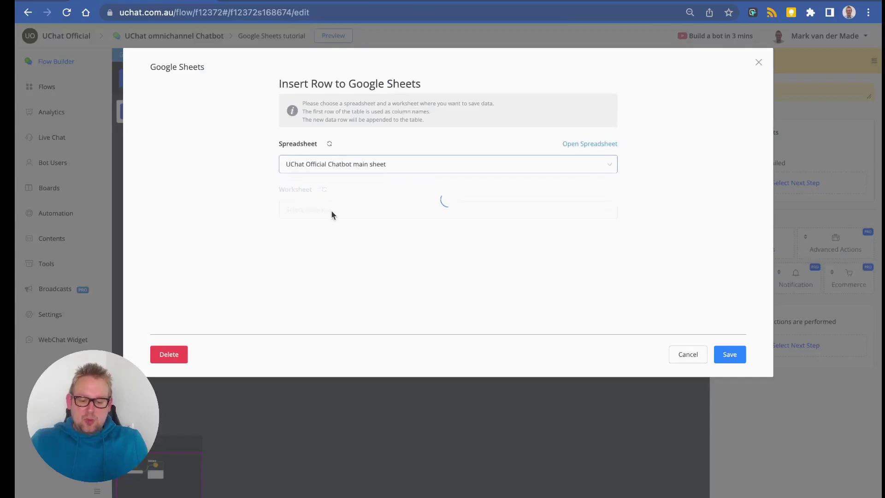
Select the Google Sheets Tutorial worksheet and review the Custom Field to column mapping.
left_click(332, 210)
scroll(347, 262, "down", 5)
left_click(364, 328)
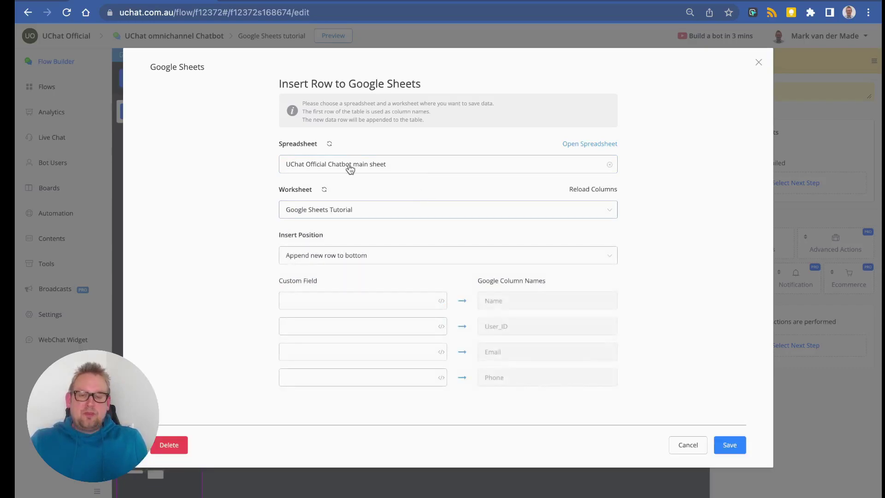
left_click_drag(318, 282, 265, 282)
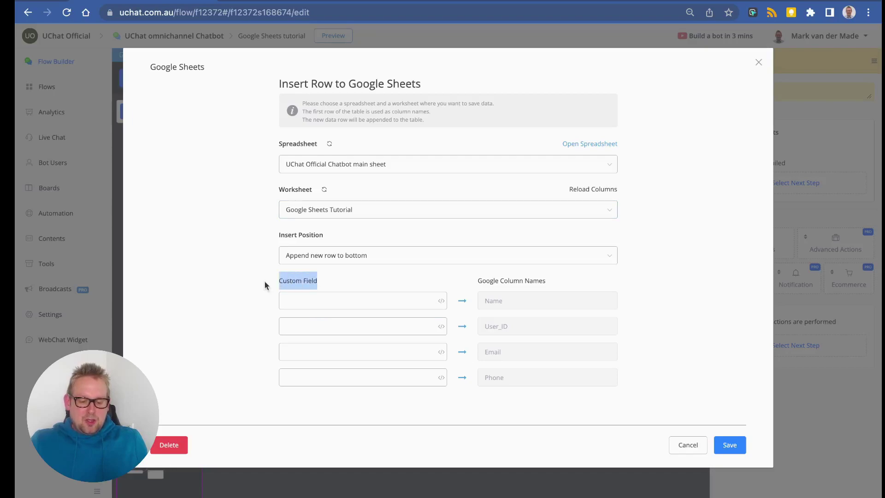
left_click(336, 304)
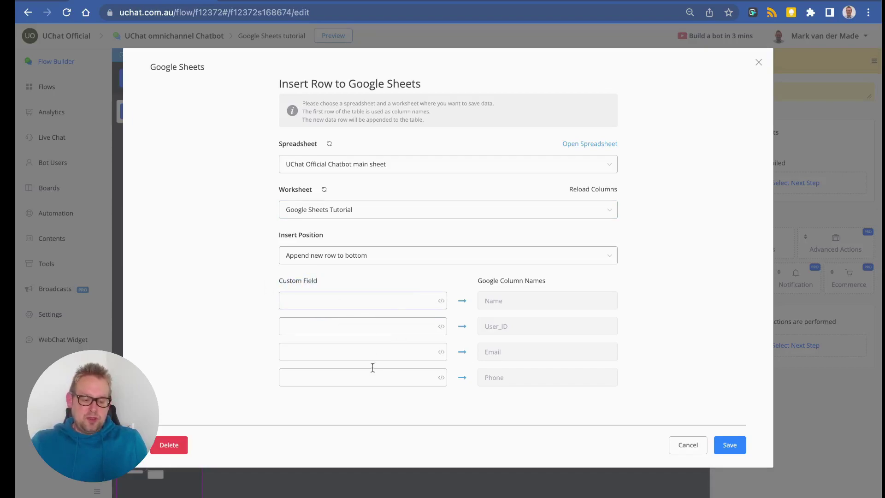
left_click_drag(478, 283, 536, 281)
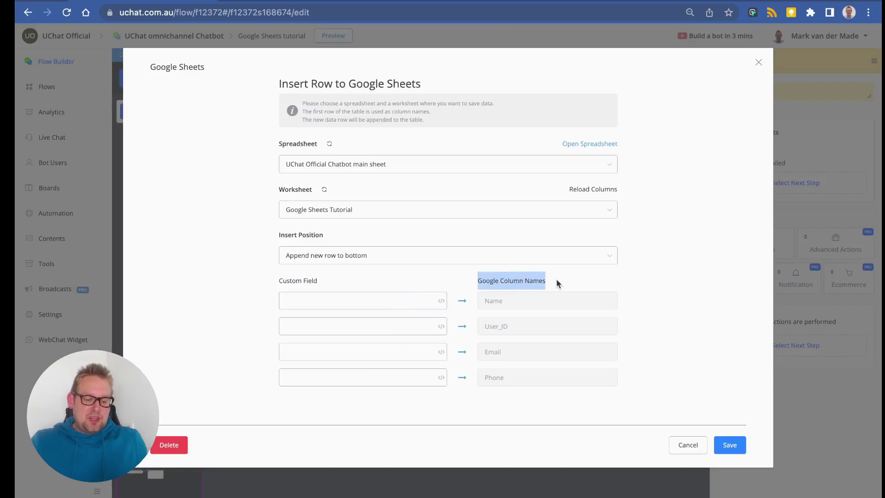
left_click(502, 301)
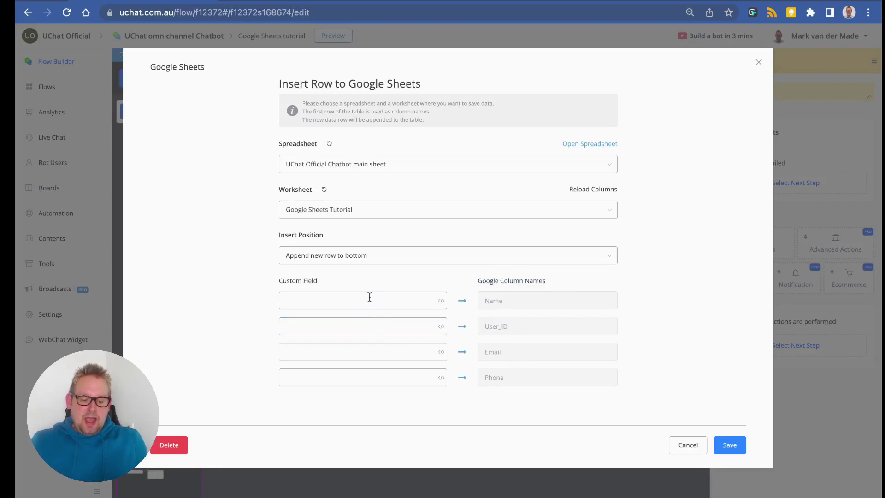
left_click(444, 303)
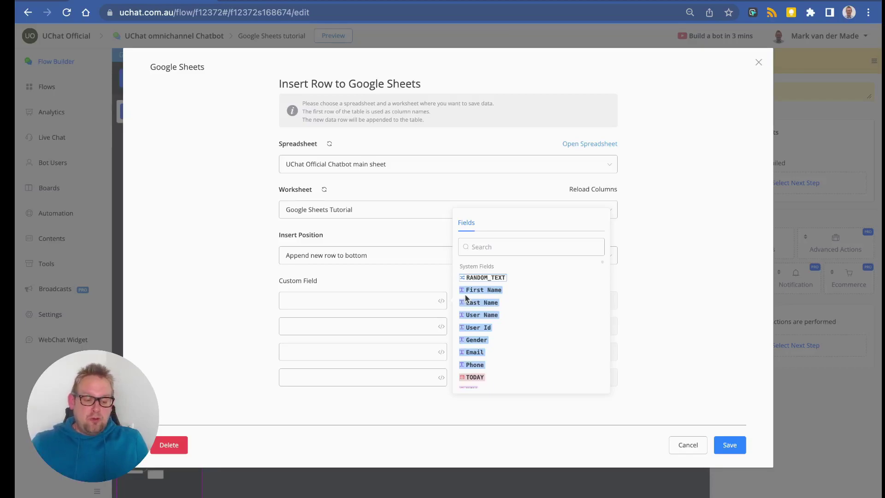
left_click(382, 300)
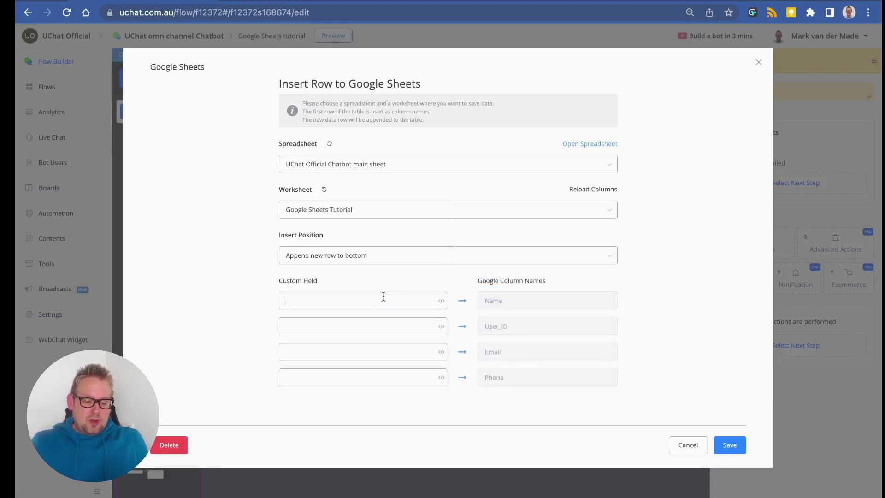
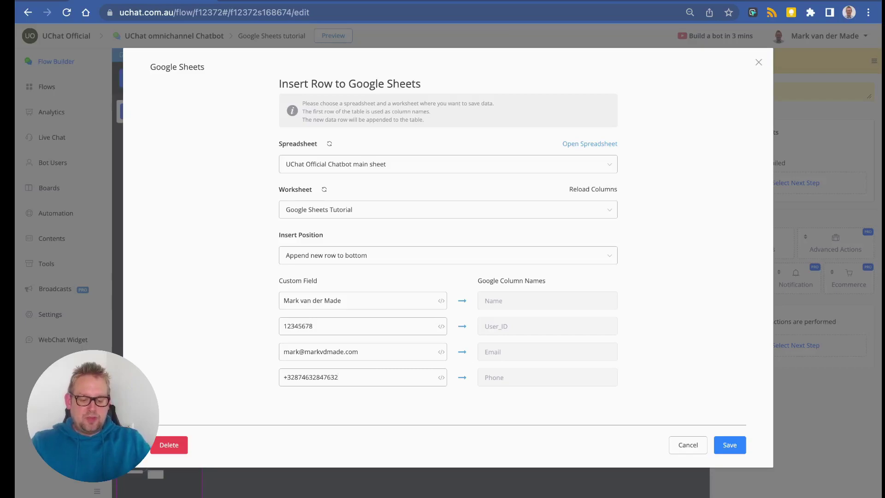
Enter a sample name, user ID, email and phone number in the custom fields and save.
left_click(728, 445)
left_click_drag(601, 296, 459, 355)
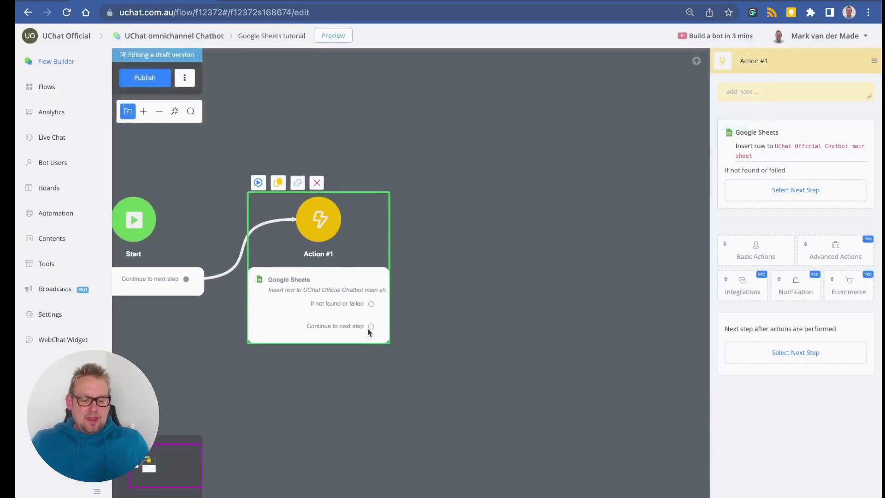
Link a Send Message #1 step with text 'sent!' after Action #1 and publish.
left_click_drag(371, 326, 474, 326)
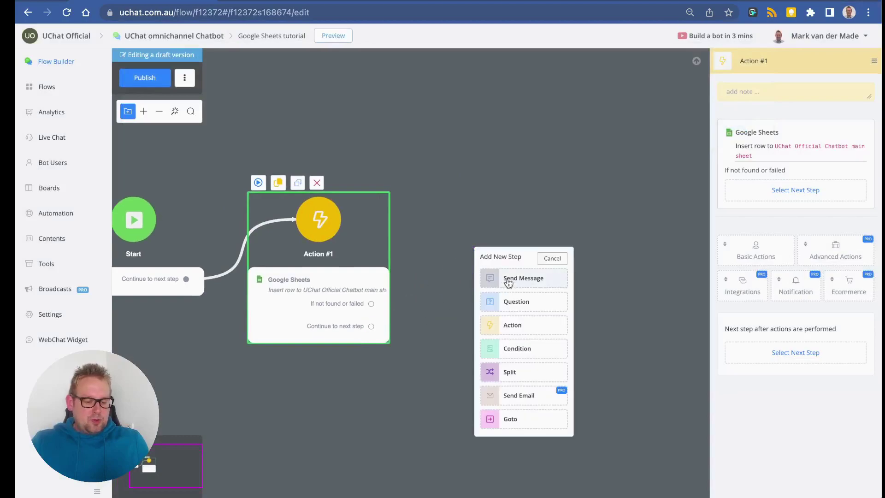
left_click(502, 286)
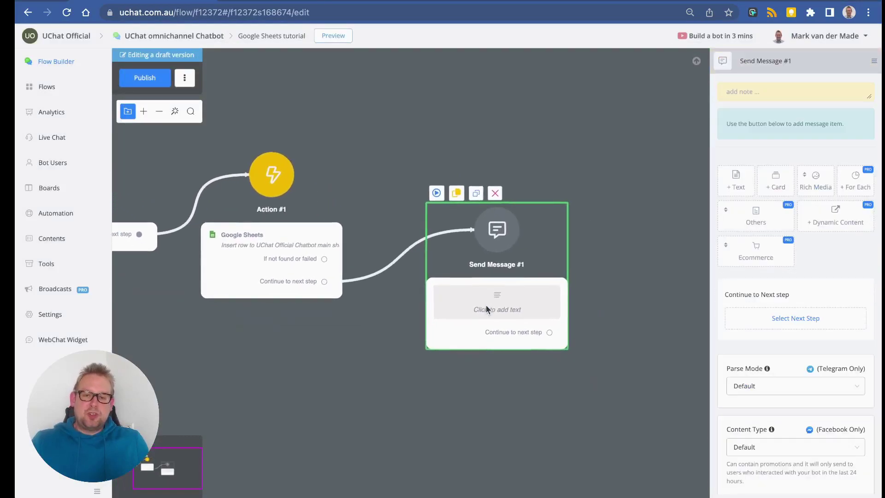
left_click_drag(463, 248, 451, 230)
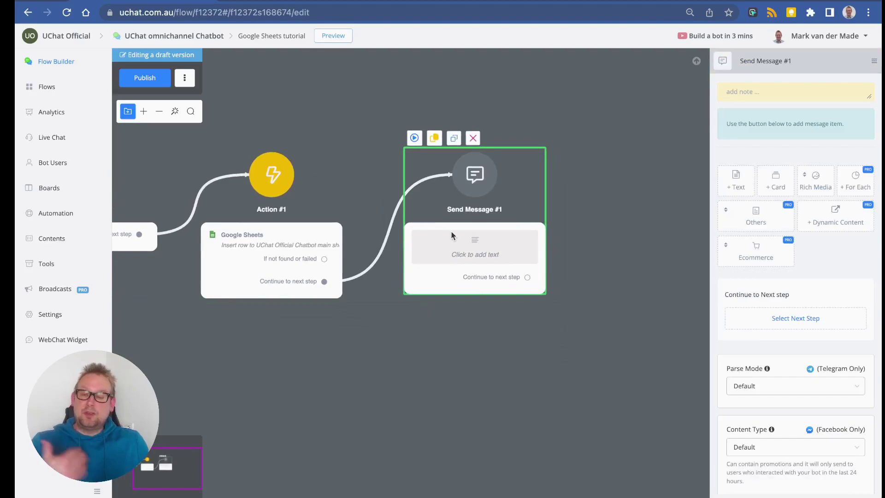
left_click(735, 178)
left_click(768, 108)
type("sent")
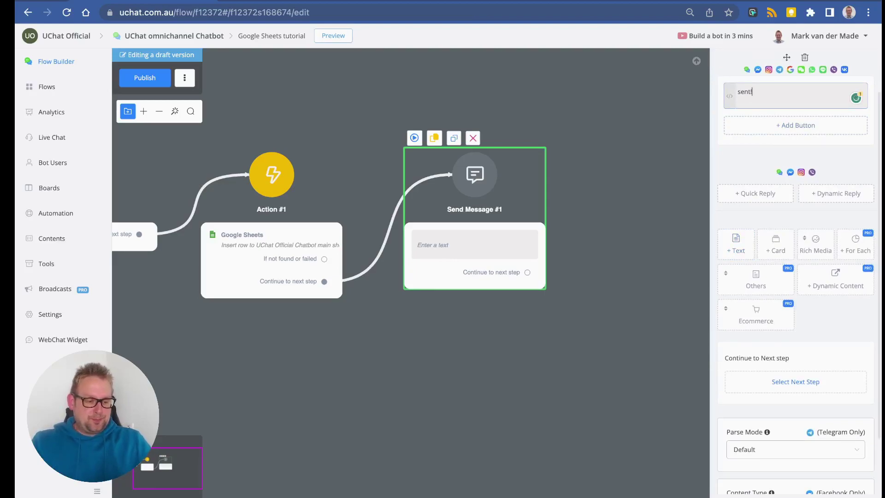
type("!")
left_click(147, 81)
left_click_drag(303, 113, 354, 109)
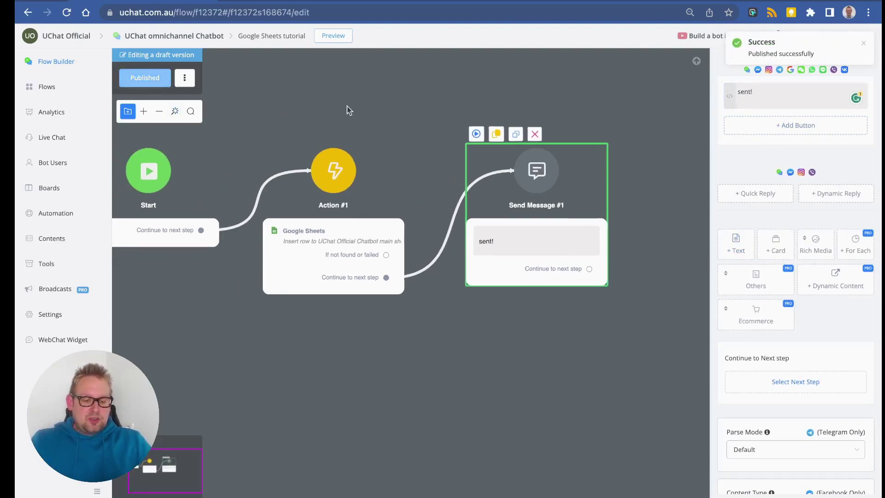
left_click(290, 172)
left_click(272, 133)
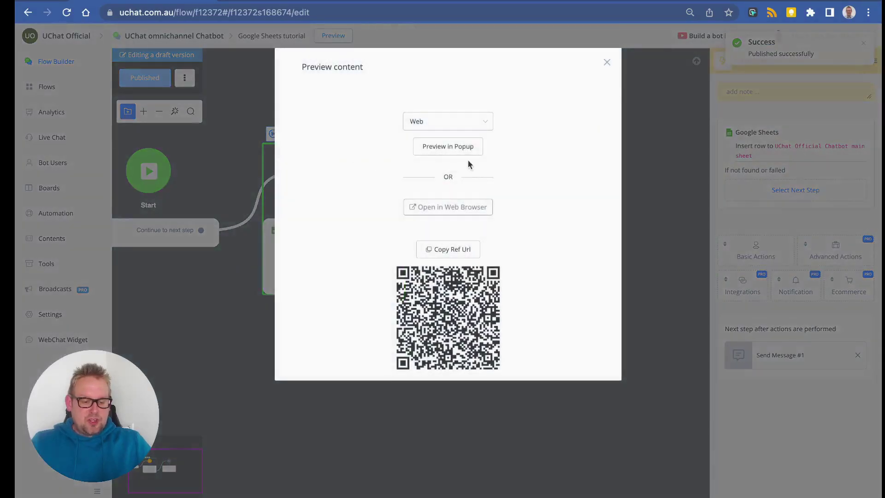
left_click(466, 149)
left_click_drag(241, 102, 338, 71)
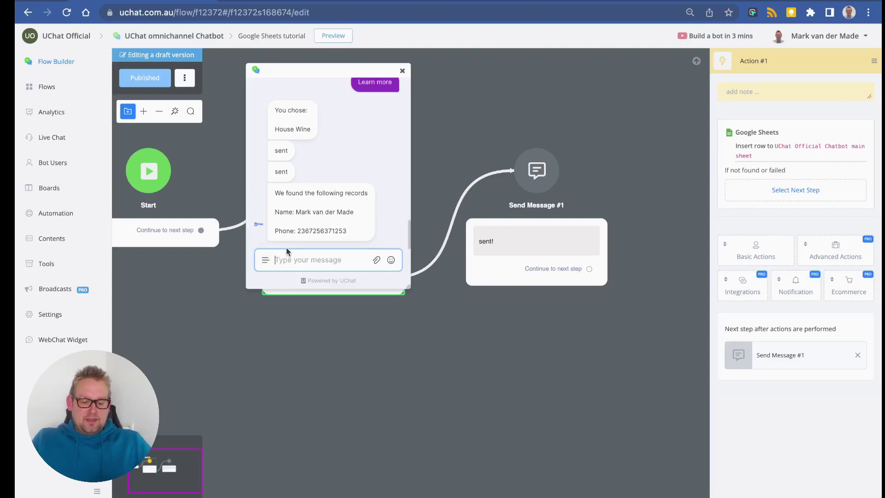
left_click(294, 4)
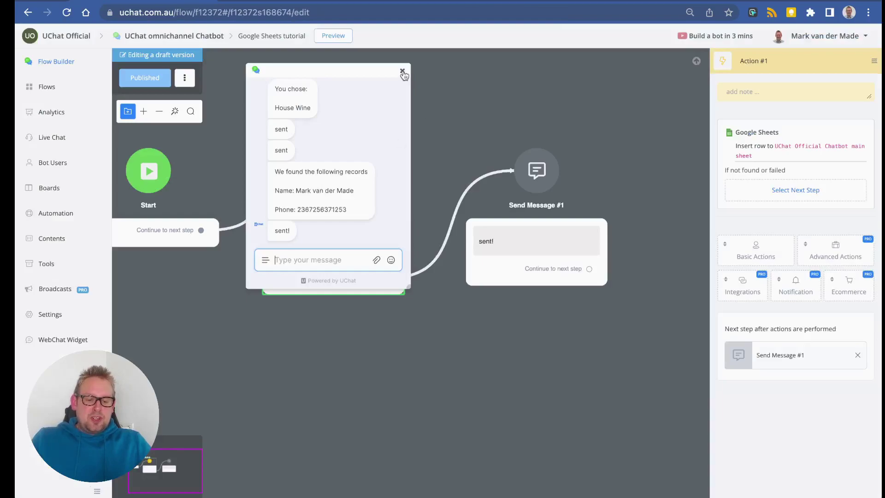
left_click(403, 73)
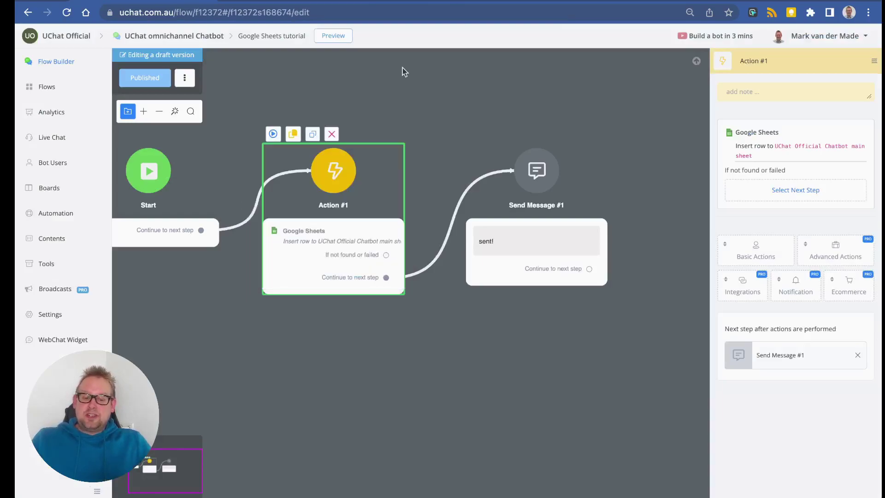
Replace Action #1's Google Sheets step with a new Google Sheets action set to Upsert Row.
left_click(804, 113)
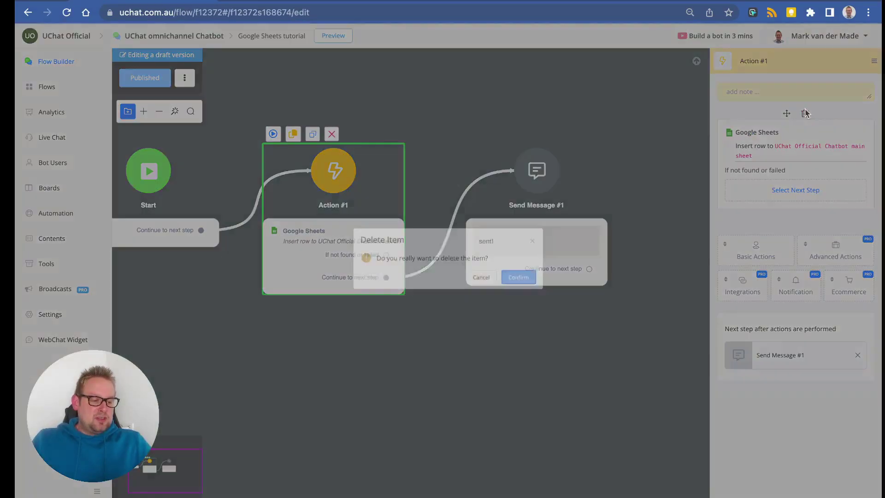
left_click(519, 282)
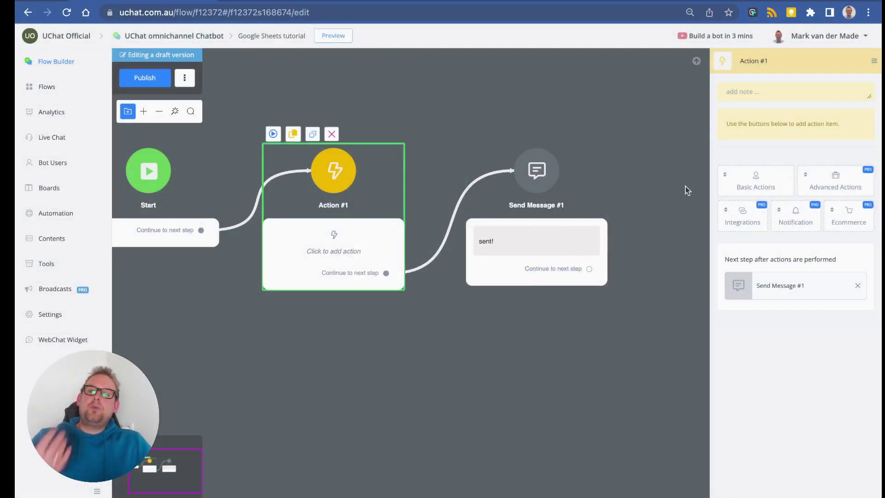
left_click(750, 225)
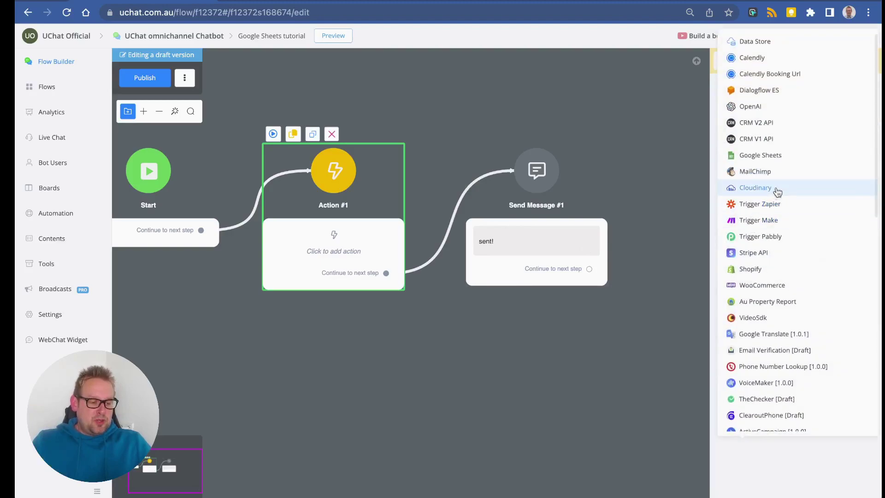
left_click(784, 158)
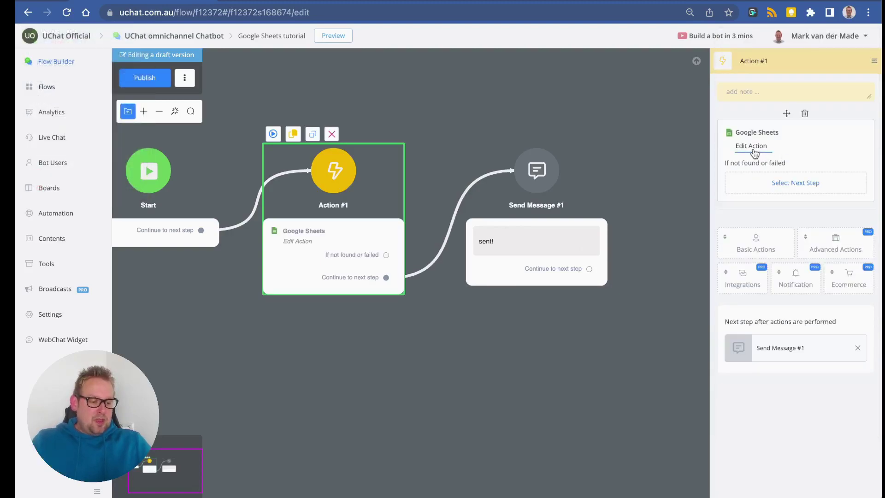
left_click(754, 147)
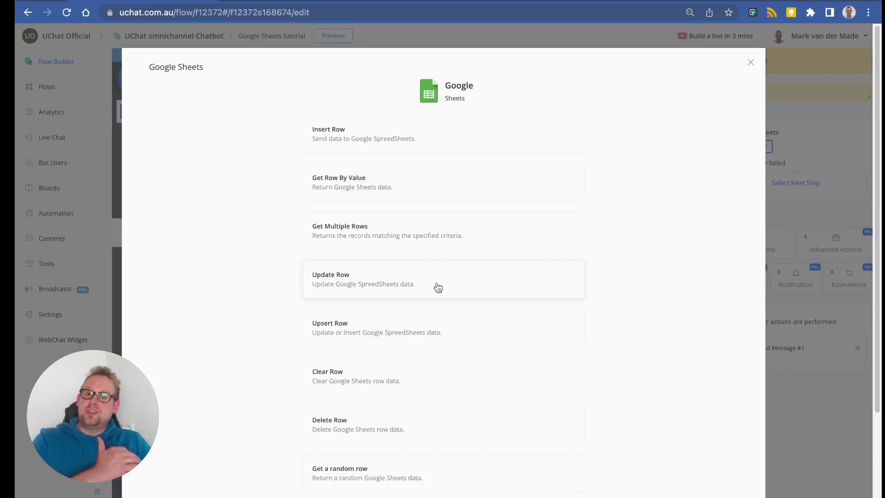
scroll(385, 322, "down", 1)
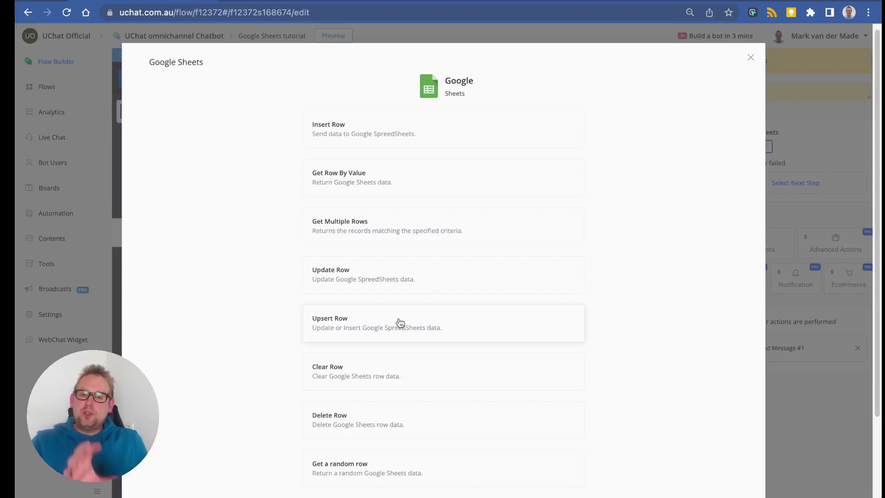
left_click(398, 323)
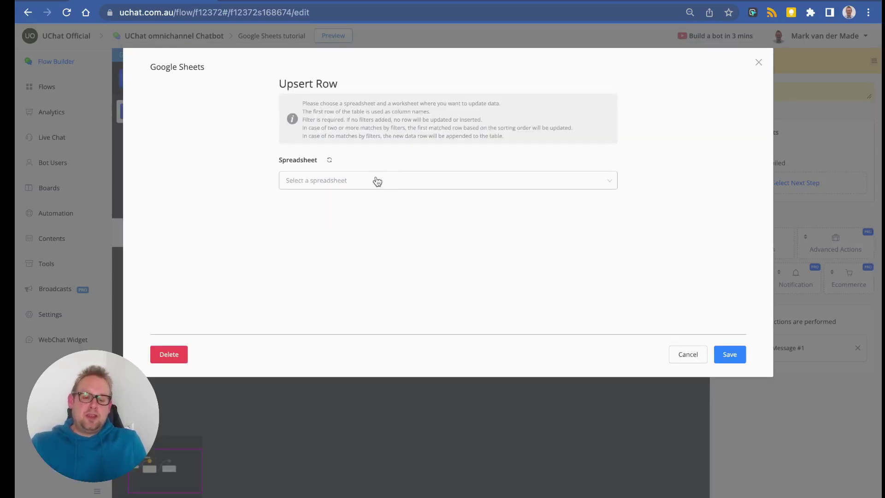
Target the UChat Official Chatbot main sheet's Google Sheets Tutorial worksheet.
left_click(364, 182)
left_click(349, 205)
left_click(354, 234)
scroll(350, 285, "down", 5)
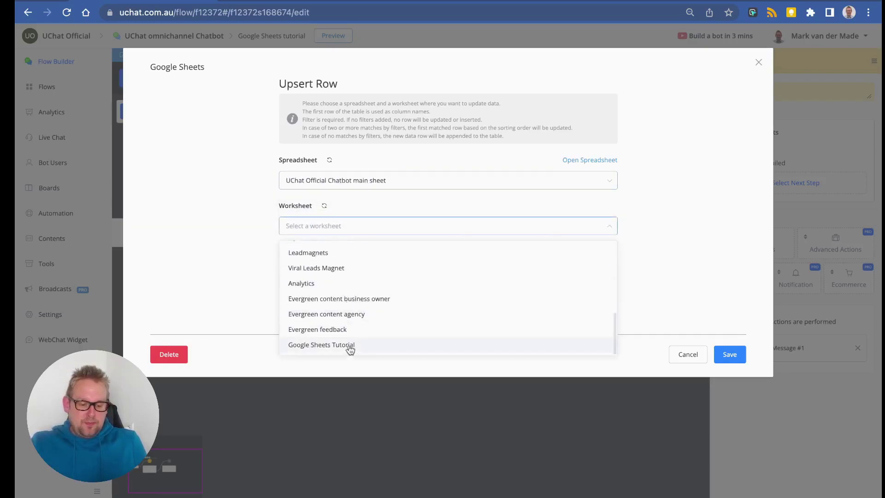
left_click(349, 345)
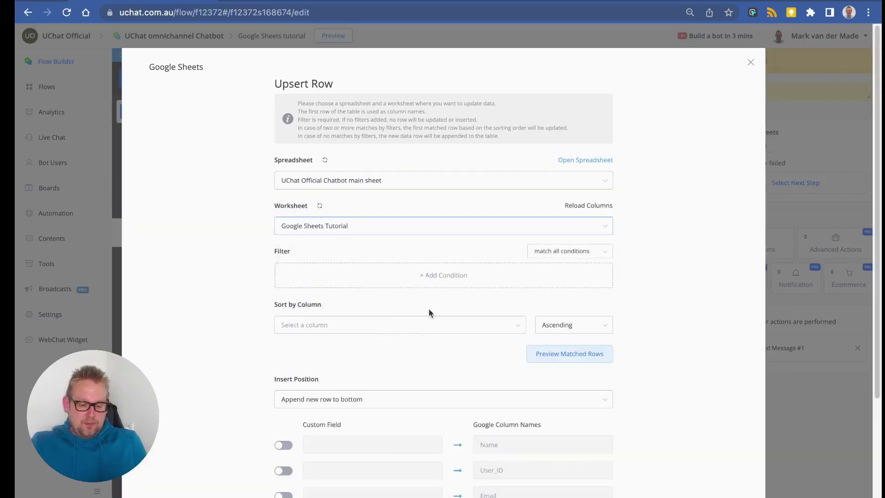
Add and save a filter condition: User_ID is the test user's ID.
left_click(450, 275)
left_click(330, 103)
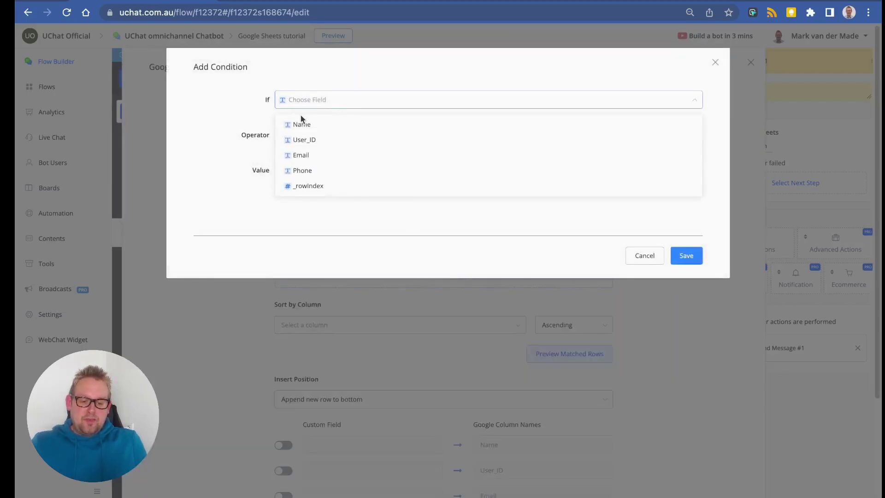
left_click(334, 140)
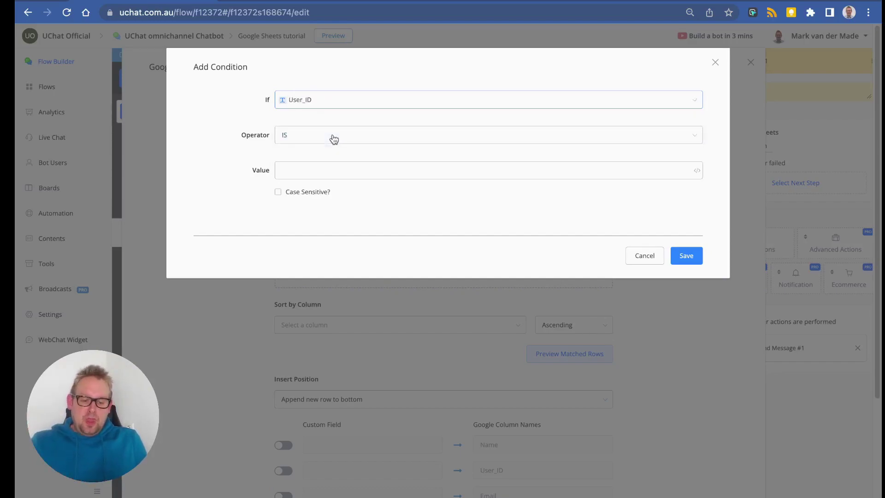
left_click(324, 171)
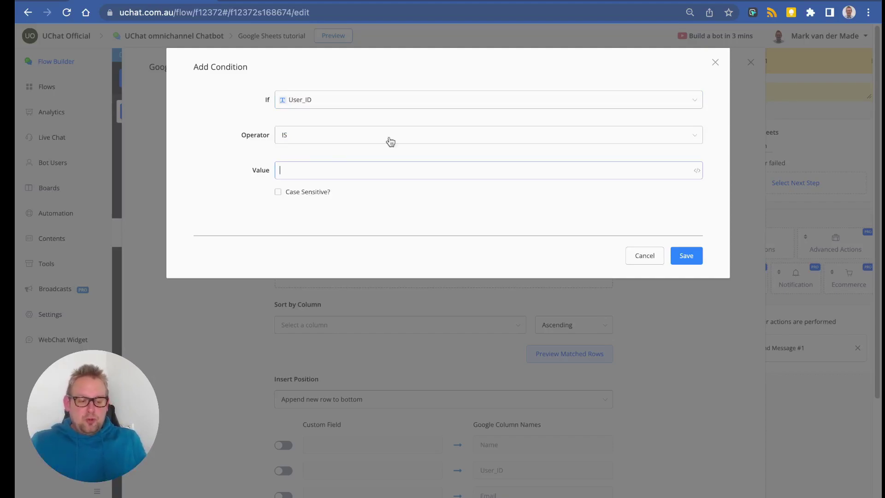
left_click(697, 170)
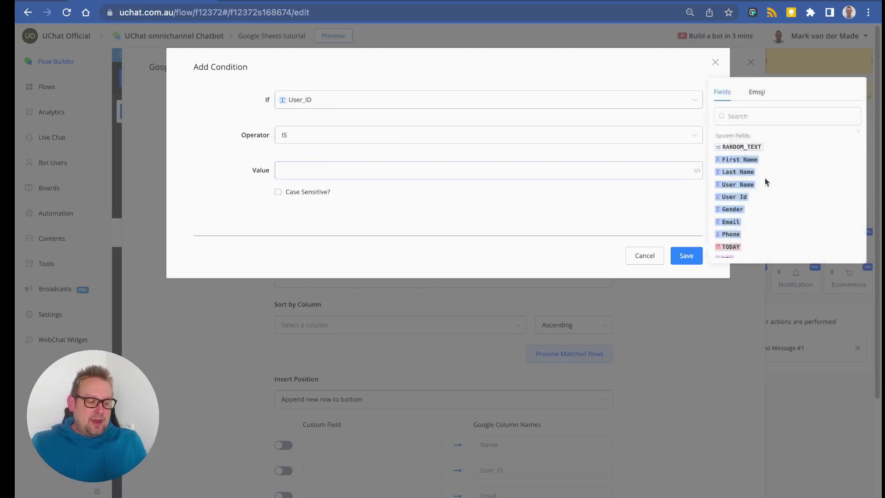
scroll(735, 198, "down", 8)
scroll(731, 159, "up", 1)
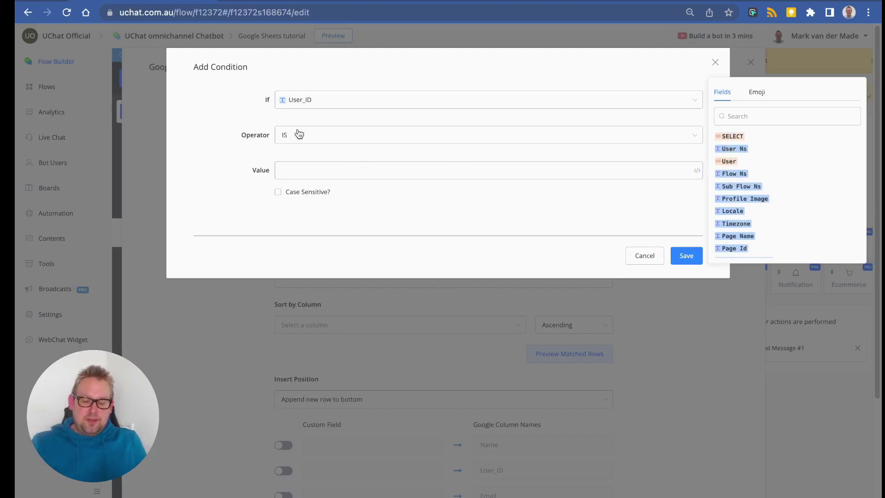
left_click(365, 173)
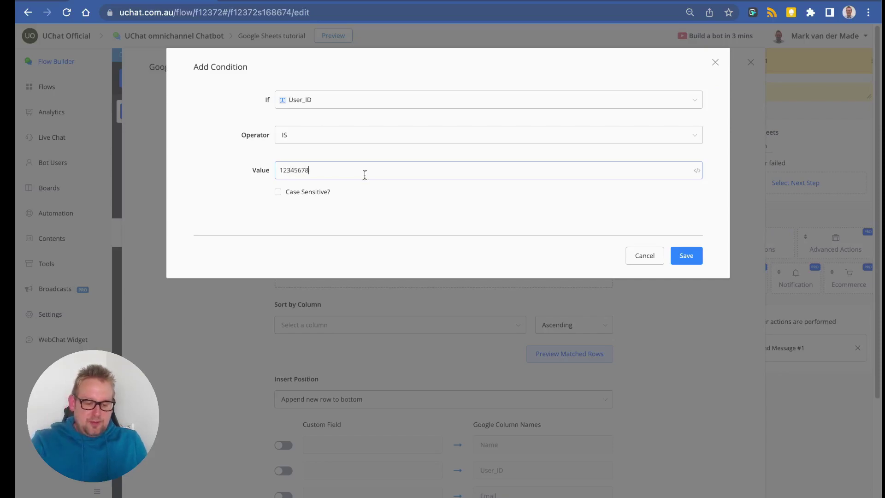
left_click(686, 255)
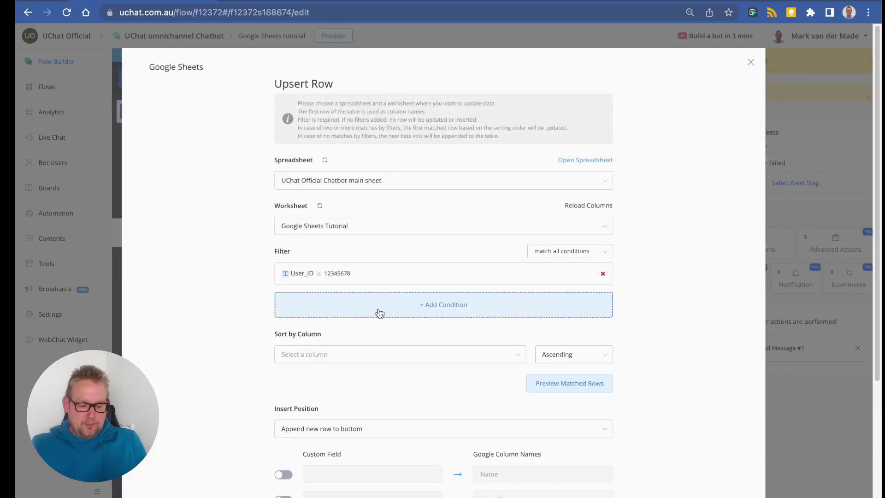
scroll(364, 258, "down", 3)
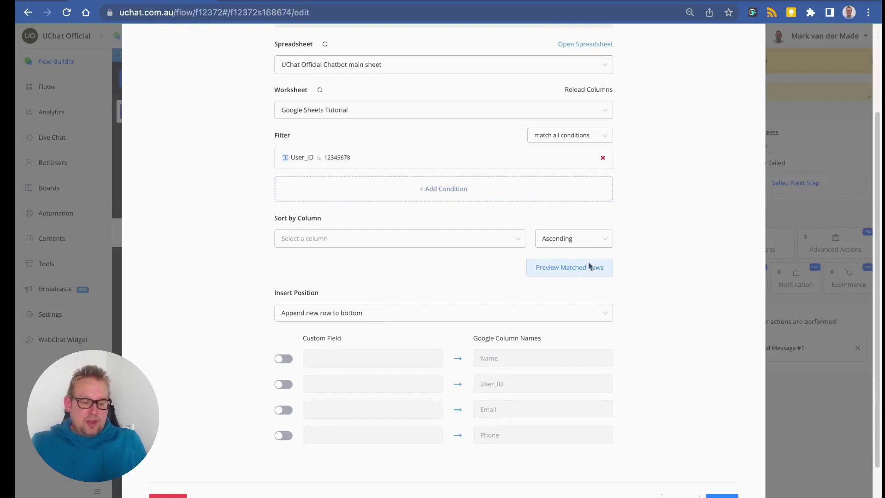
left_click(557, 274)
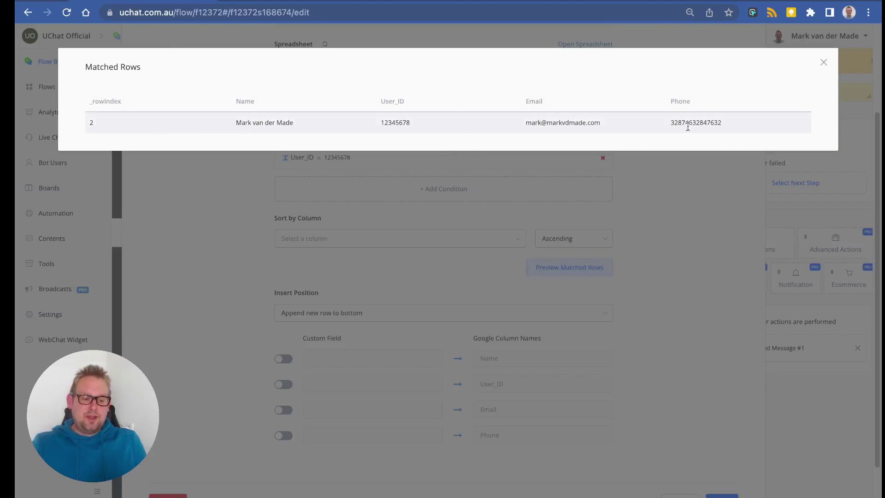
left_click(418, 300)
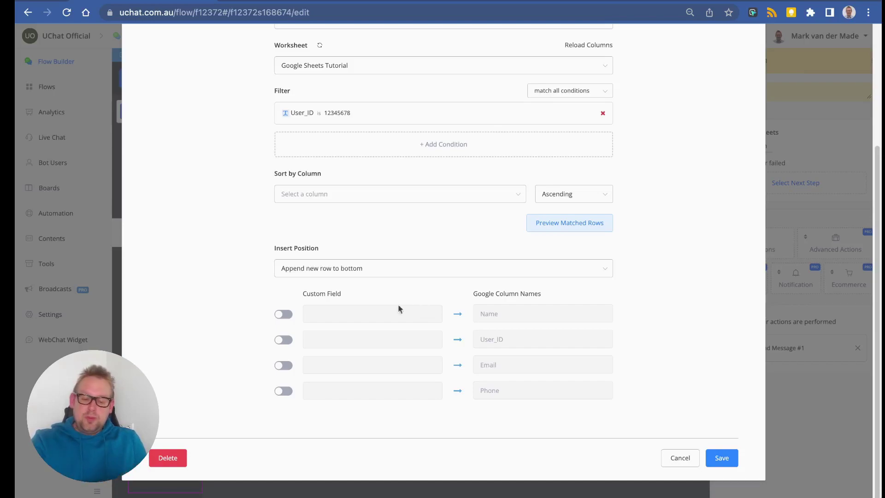
Leave only the Email column mapped, give it an email address value, and save the action.
left_click(284, 313)
left_click(284, 340)
left_click(283, 365)
left_click(281, 393)
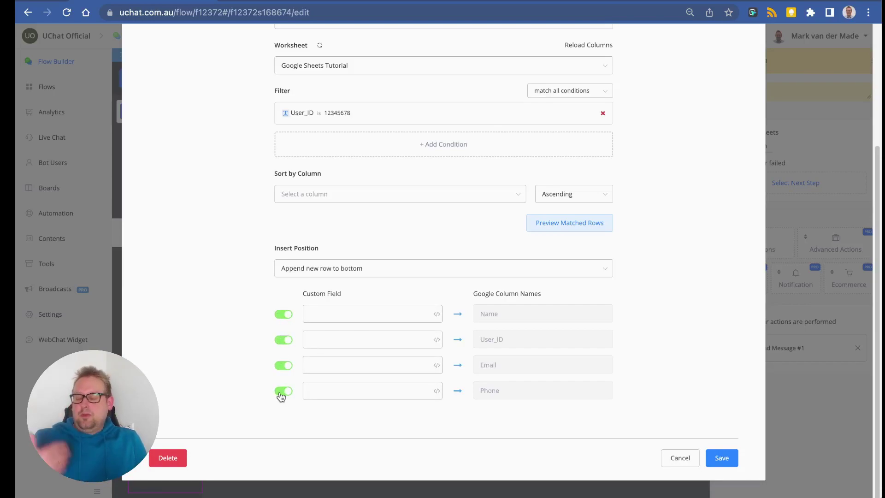
left_click(332, 334)
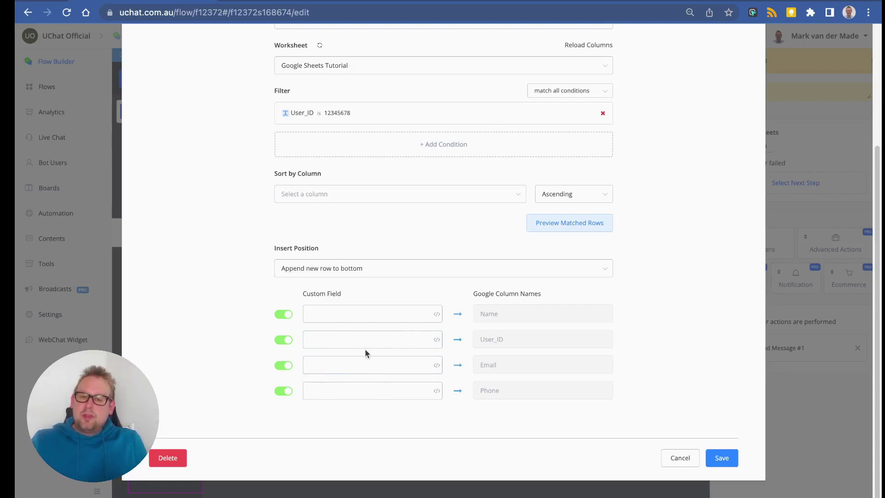
left_click(283, 315)
left_click(284, 340)
left_click(284, 390)
left_click(335, 360)
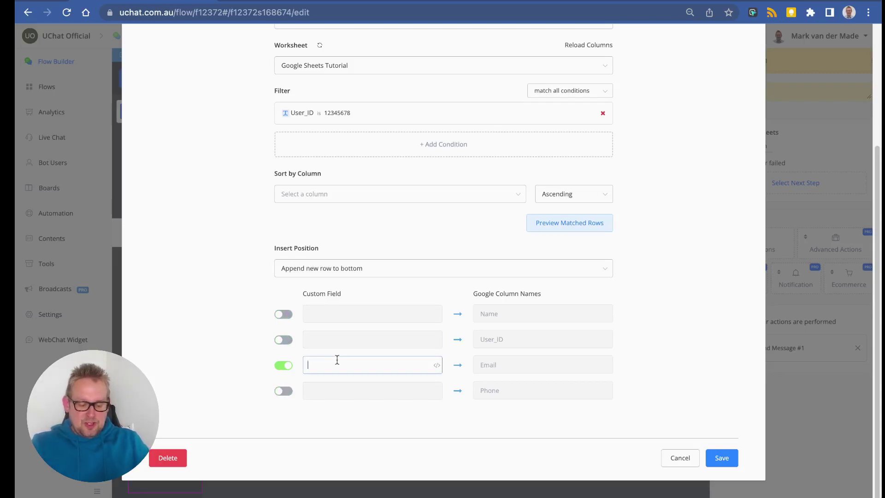
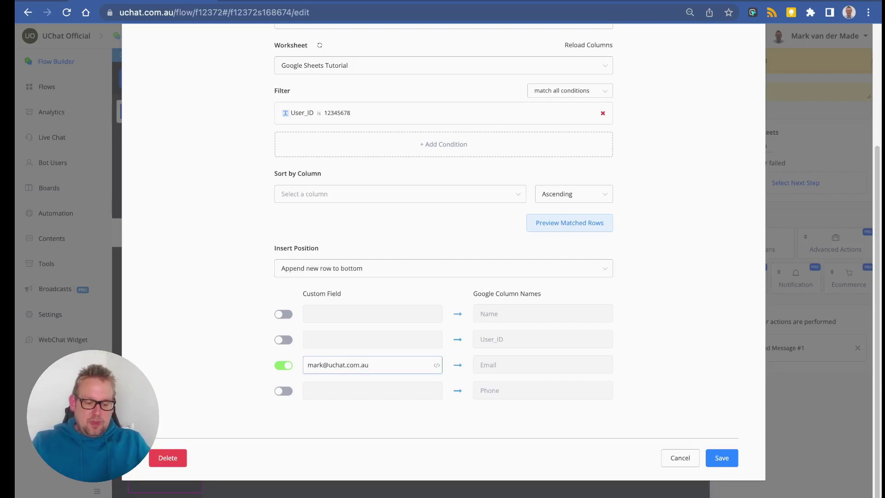
left_click(721, 458)
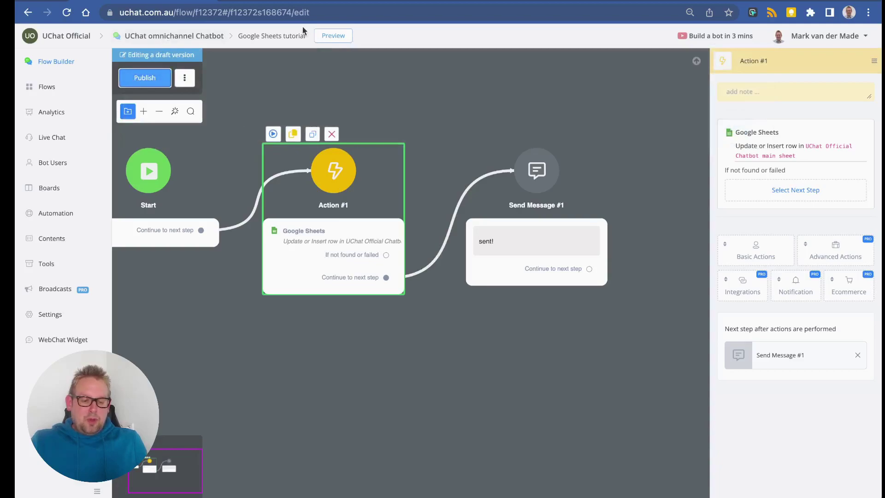
Preview the flow in a popup, compare the spreadsheet row, and reopen the Upsert Row settings.
left_click(273, 134)
left_click(461, 156)
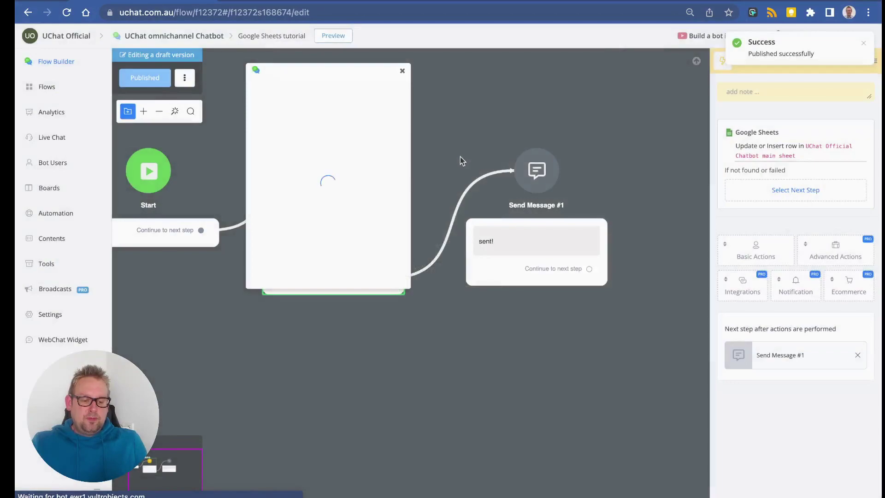
left_click(314, 2)
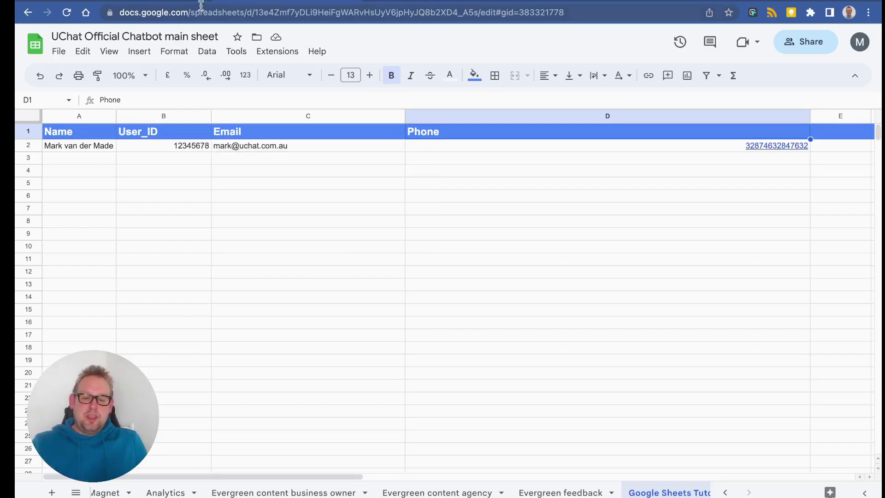
left_click(266, 4)
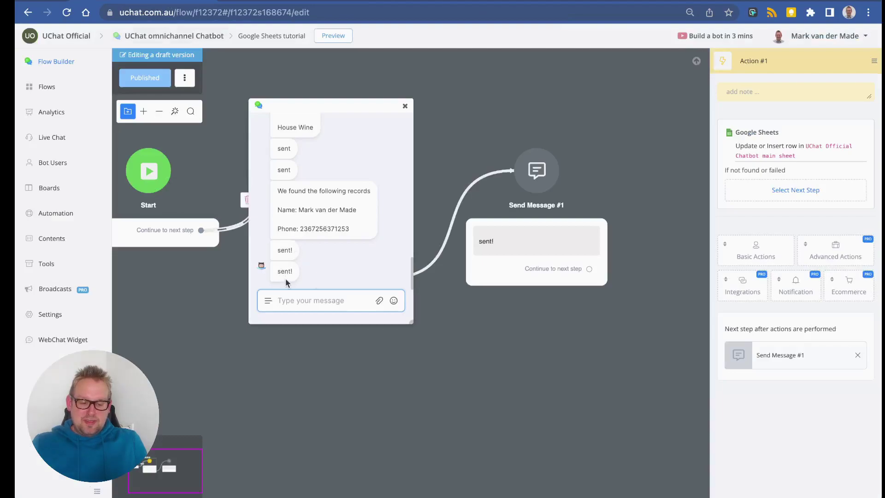
left_click(266, 3)
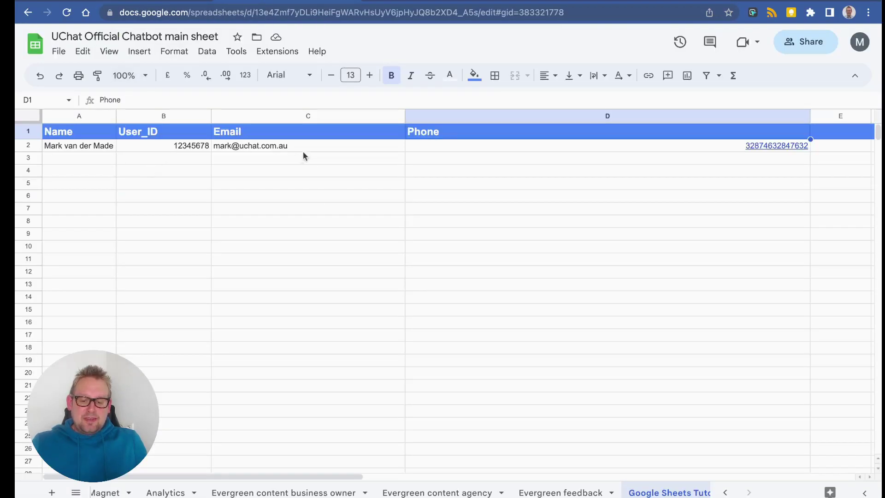
left_click(161, 2)
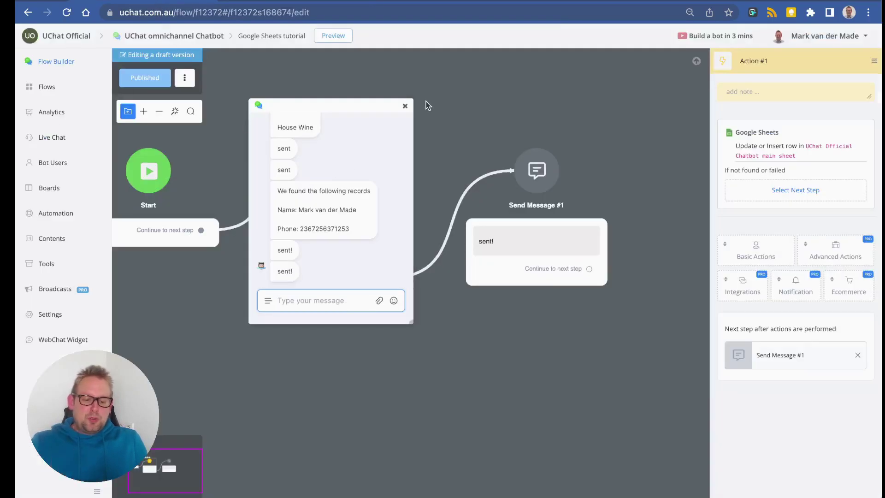
left_click(409, 106)
left_click(797, 158)
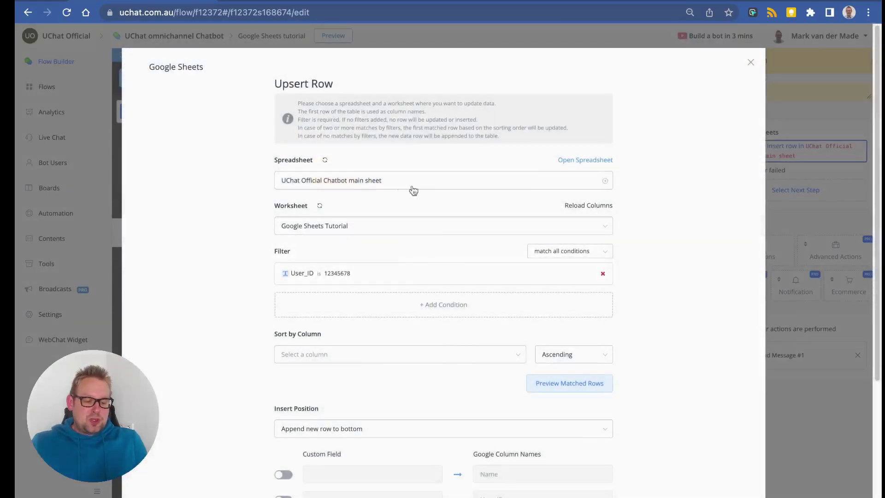
Change the User_ID filter to a different ID value and save the Upsert Row action.
left_click(330, 277)
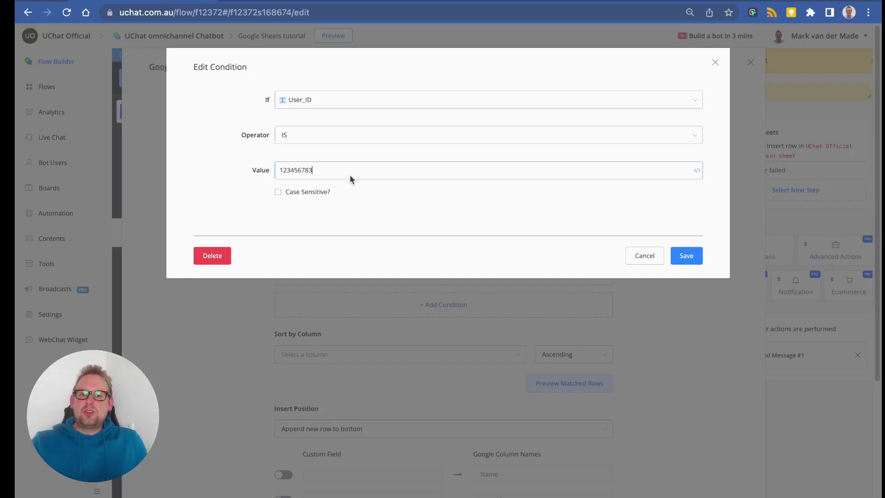
left_click(677, 258)
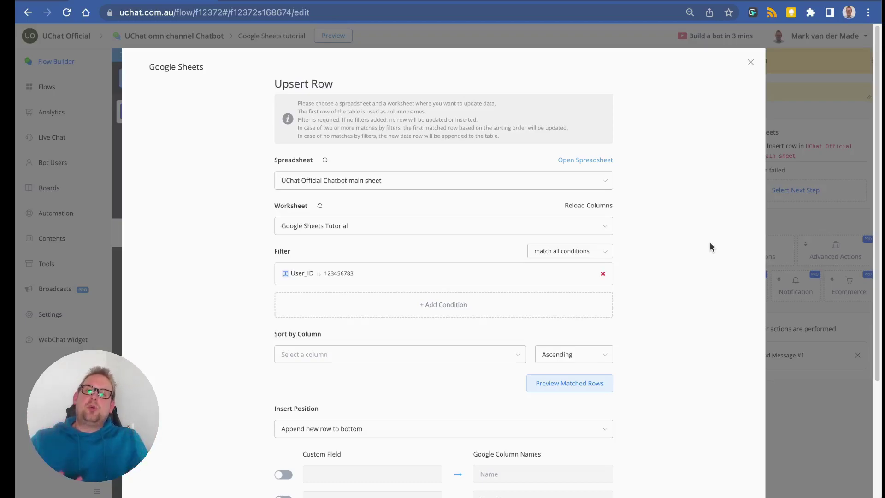
scroll(649, 255, "down", 4)
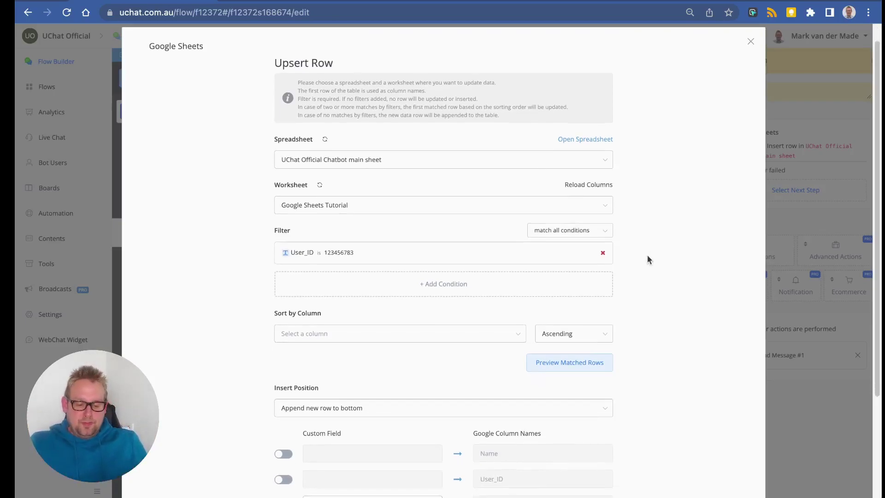
left_click(716, 462)
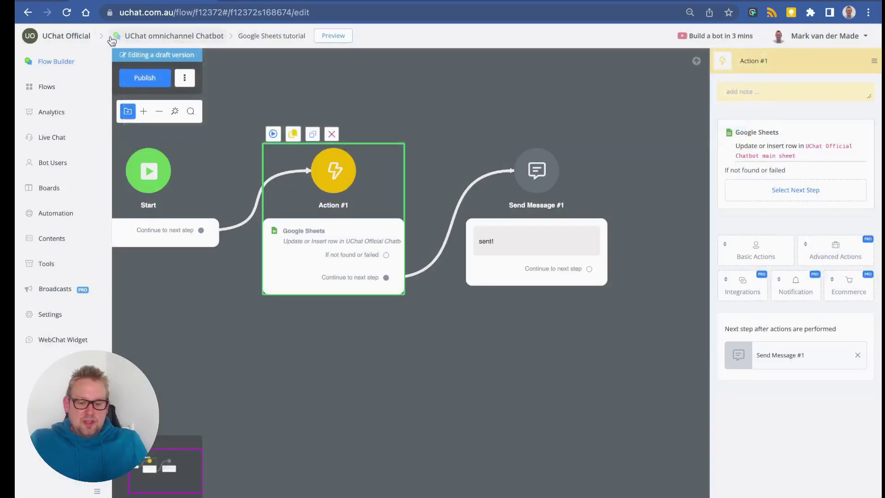
Publish the flow, run it in a preview popup, and switch to the spreadsheet.
left_click(273, 134)
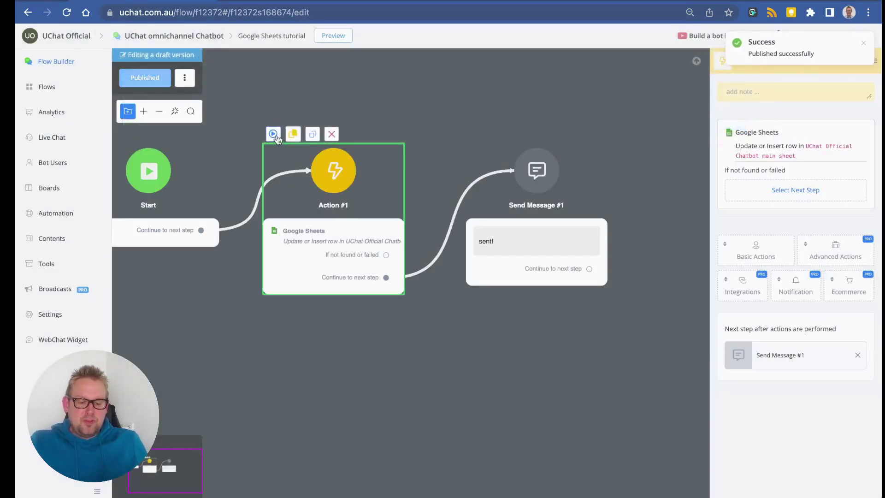
left_click(283, 140)
left_click(430, 154)
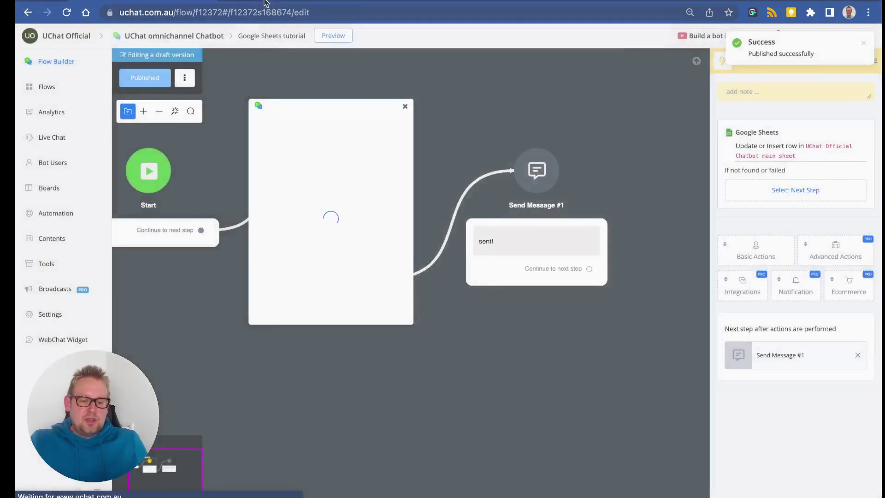
left_click(261, 4)
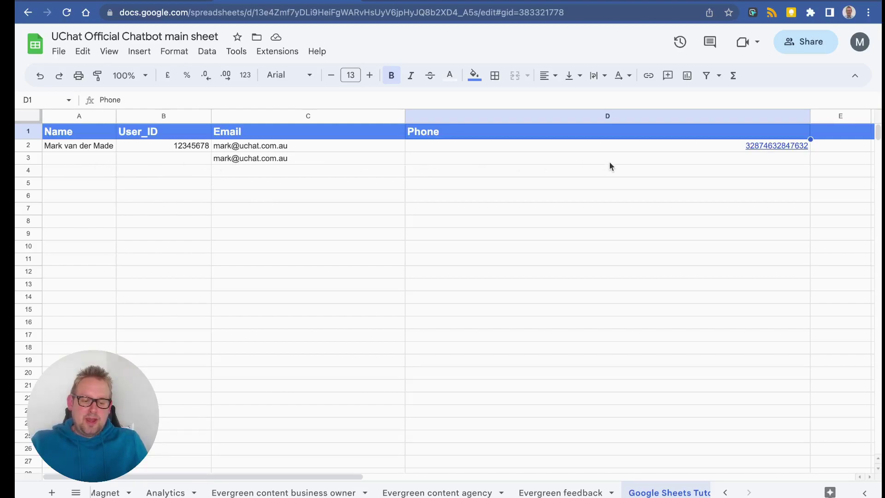
Inspect the new row 3: email in C3, with the Name, User_ID and Phone cells blank.
left_click(305, 159)
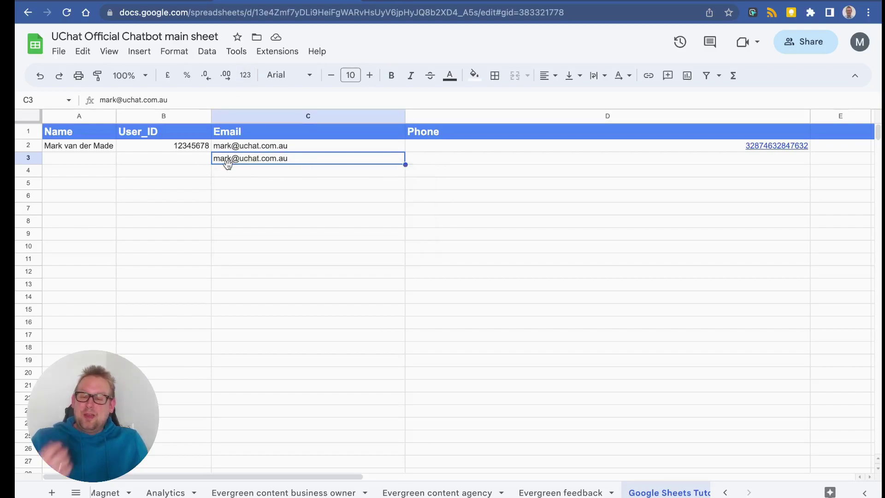
left_click(103, 161)
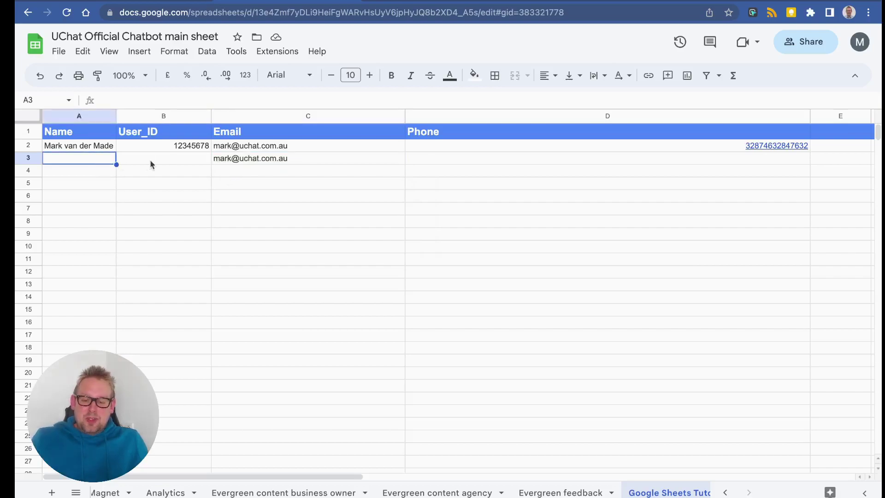
left_click(145, 159)
left_click(547, 161)
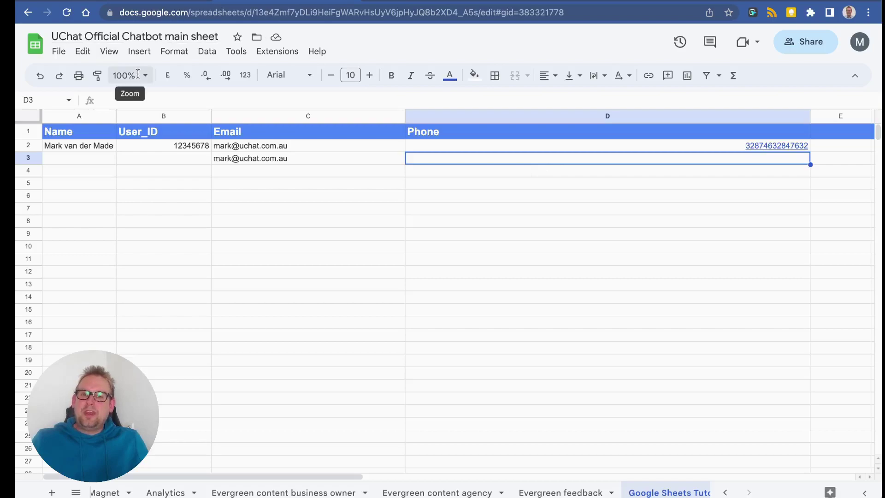
left_click(35, 162)
left_click(163, 165)
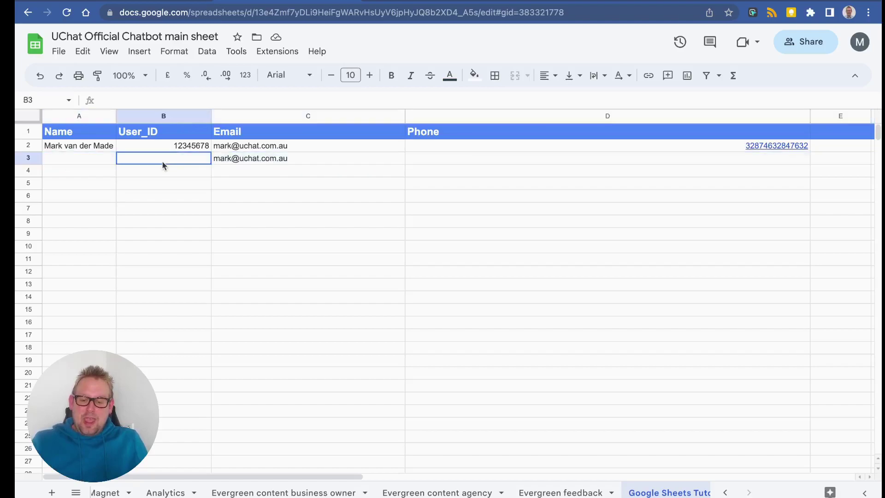
left_click(494, 169)
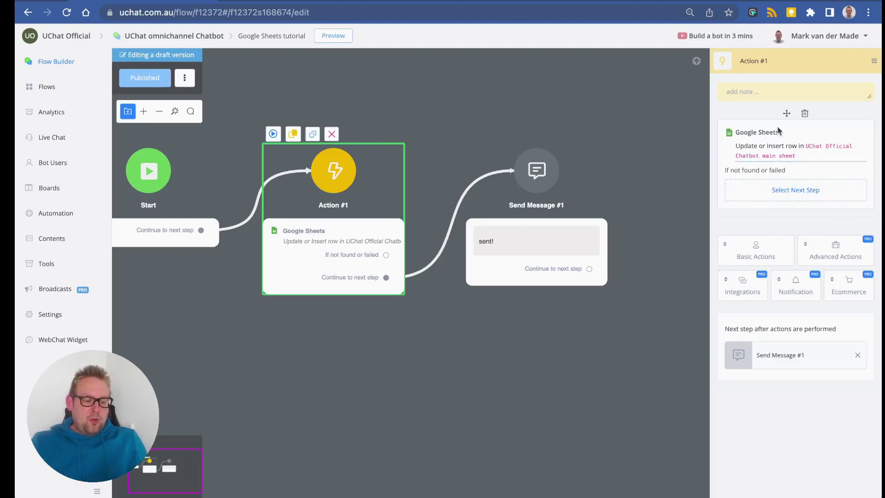
Delete the Upsert Row action and add a fresh Google Sheets action to Action #1.
left_click(804, 114)
left_click(521, 282)
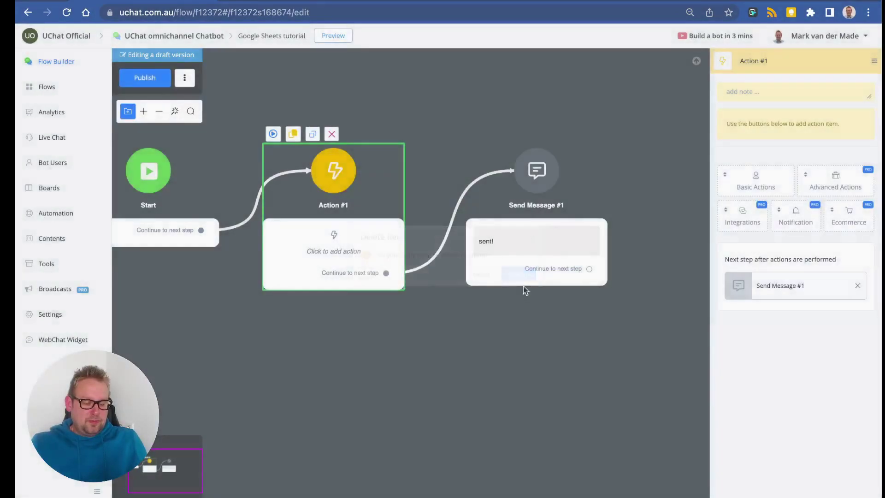
left_click(741, 226)
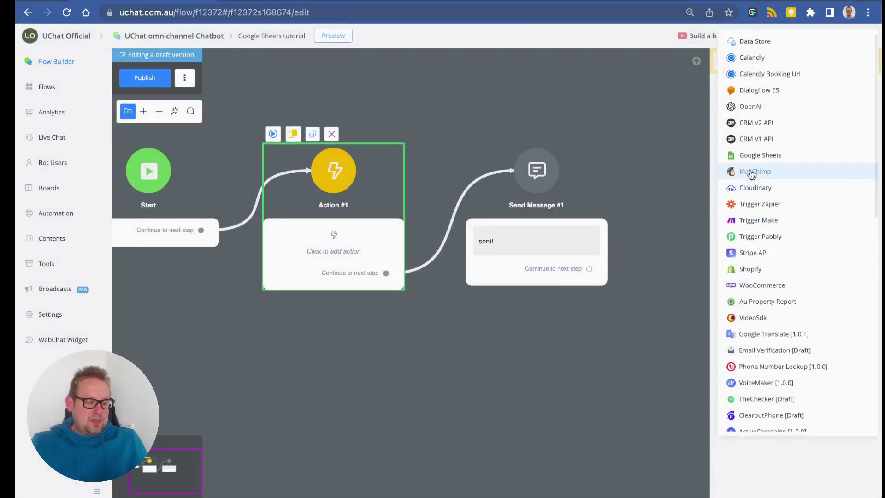
left_click(748, 160)
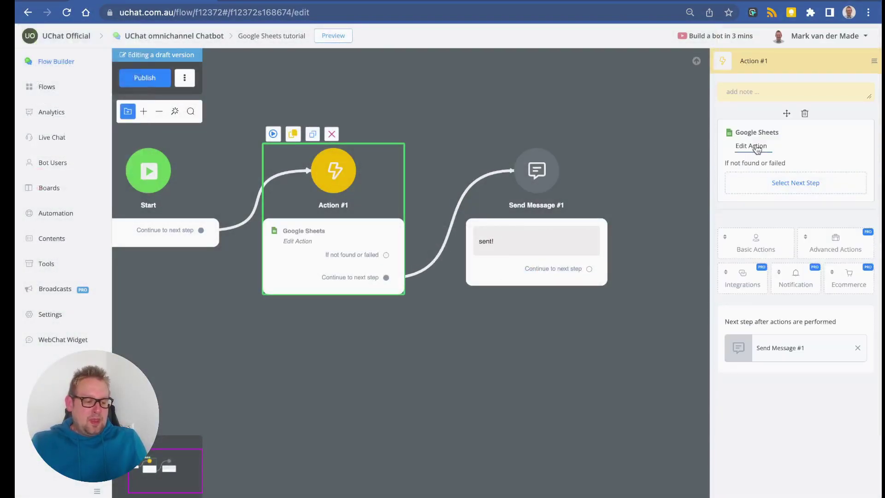
left_click(756, 148)
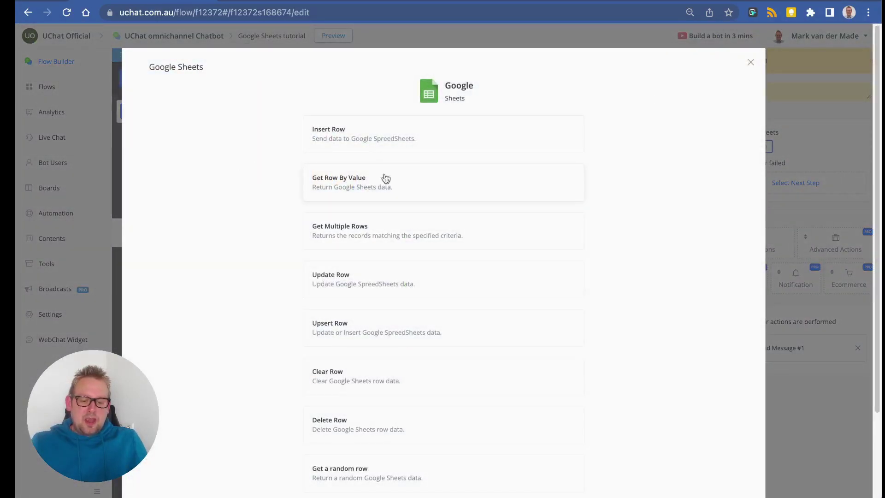
Set the action to Get Row By Value on the main sheet's Google Sheets Tutorial worksheet.
left_click(428, 185)
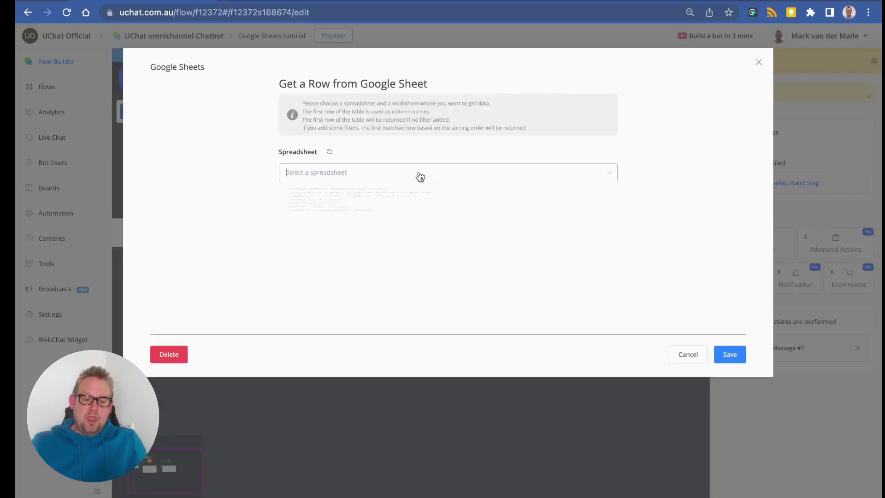
left_click(417, 174)
left_click(379, 198)
left_click(361, 217)
scroll(362, 261, "down", 5)
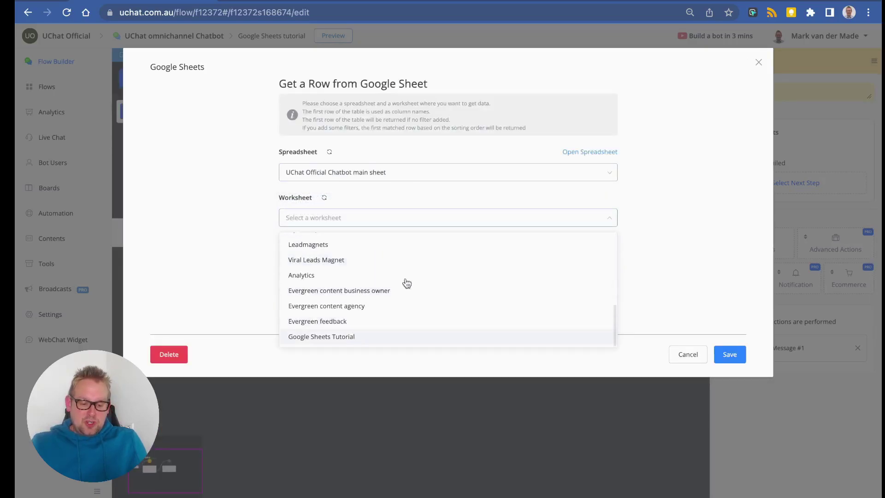
key("Return")
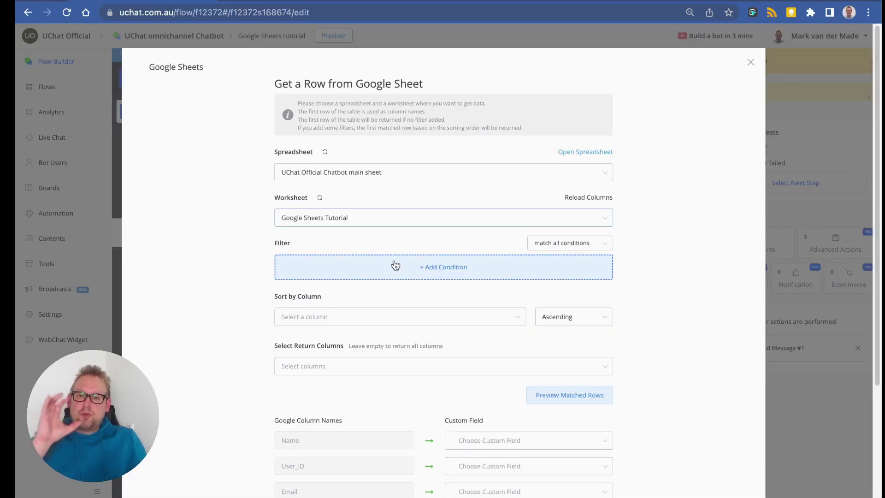
Add and save the filter condition User_ID IS 12345678.
left_click(395, 265)
left_click(318, 100)
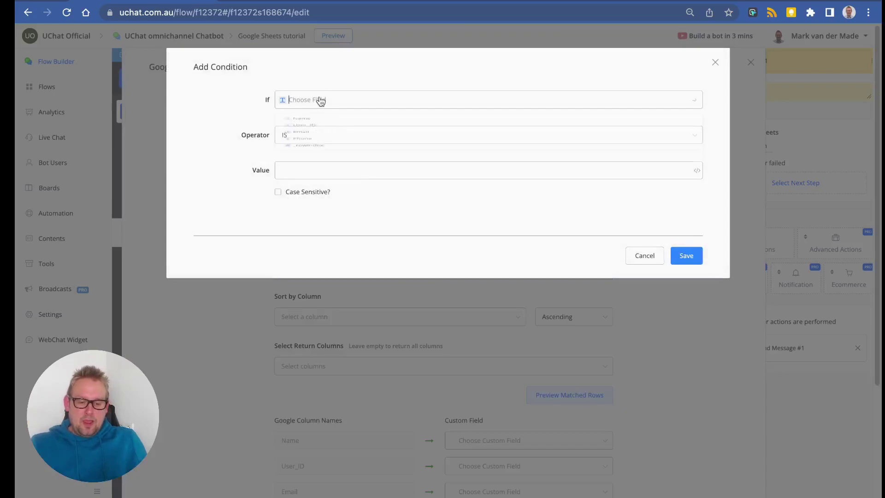
left_click(318, 138)
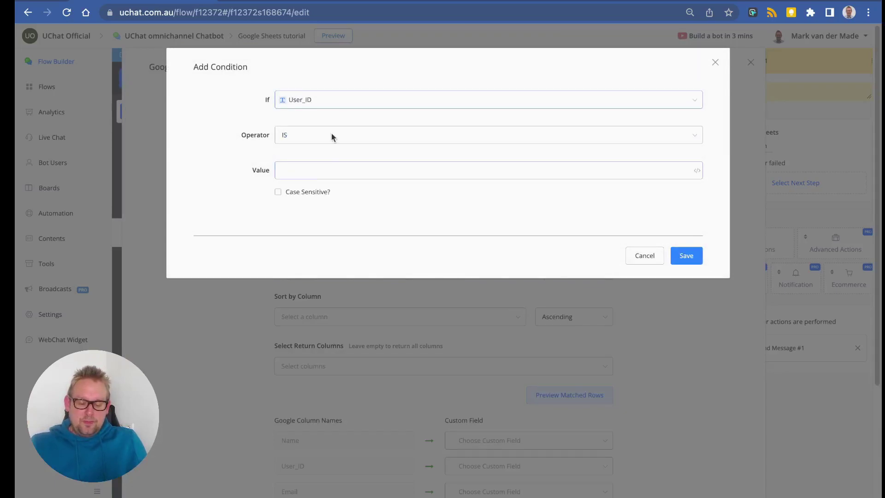
left_click(332, 104)
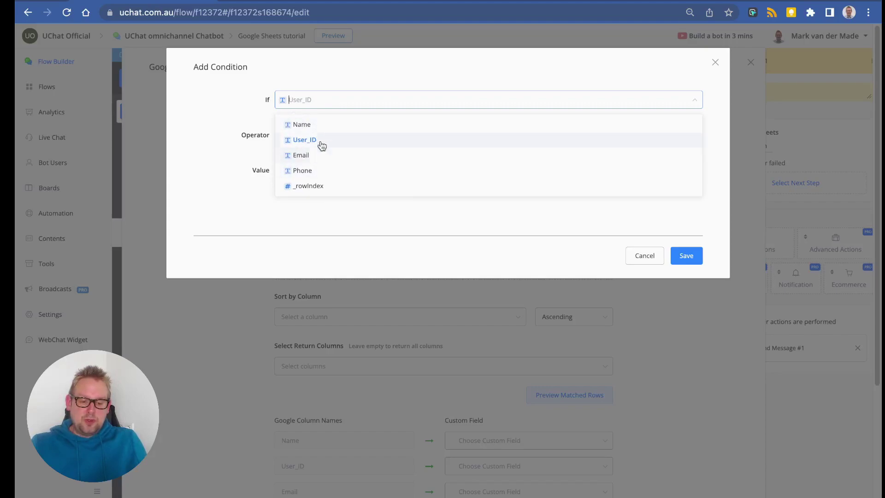
left_click(320, 141)
left_click(320, 169)
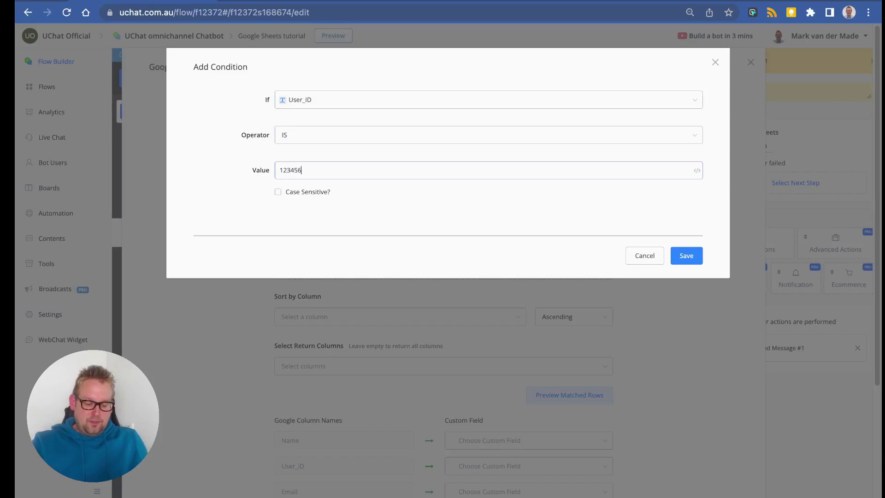
left_click(685, 255)
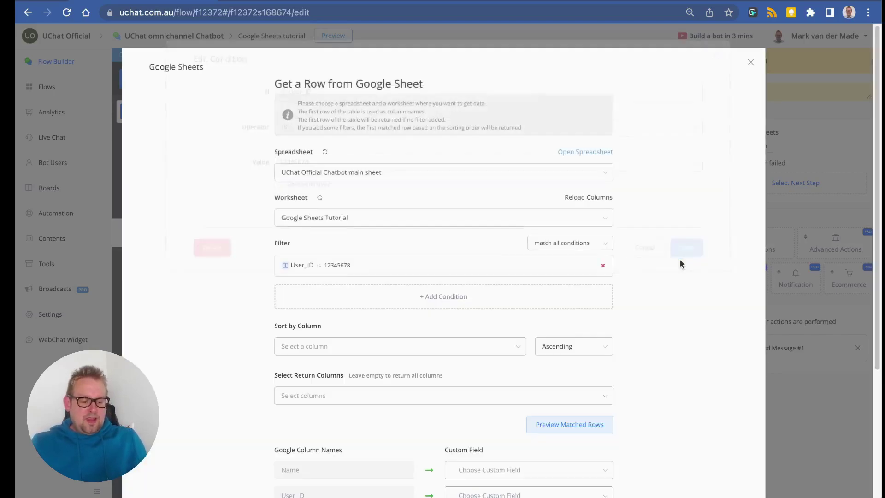
Preview the matched rows and recheck the User_ID condition without changing it.
scroll(586, 320, "down", 2)
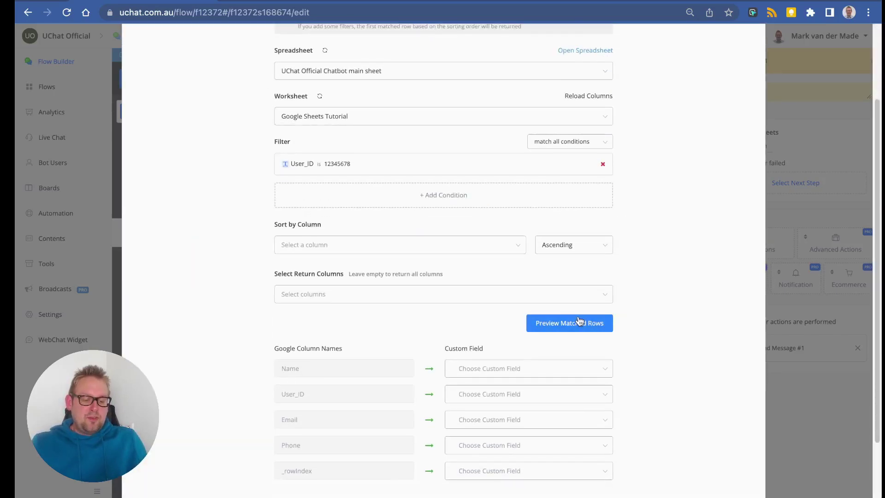
left_click(580, 321)
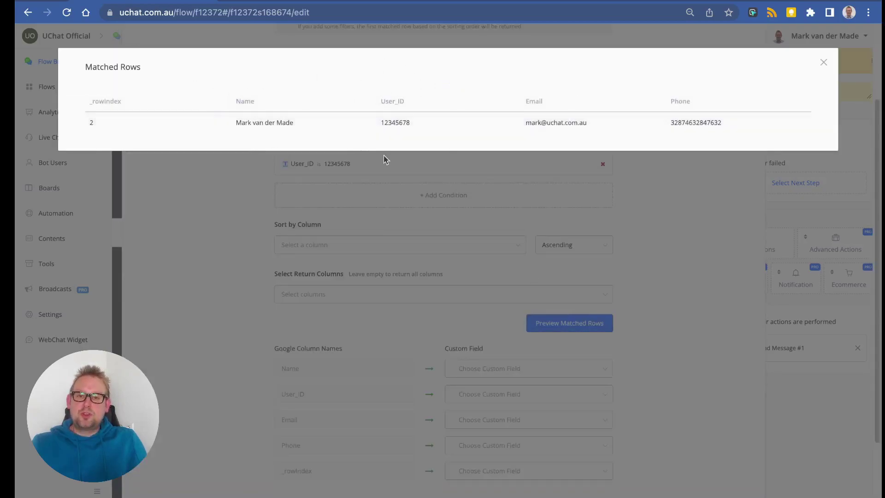
left_click(824, 62)
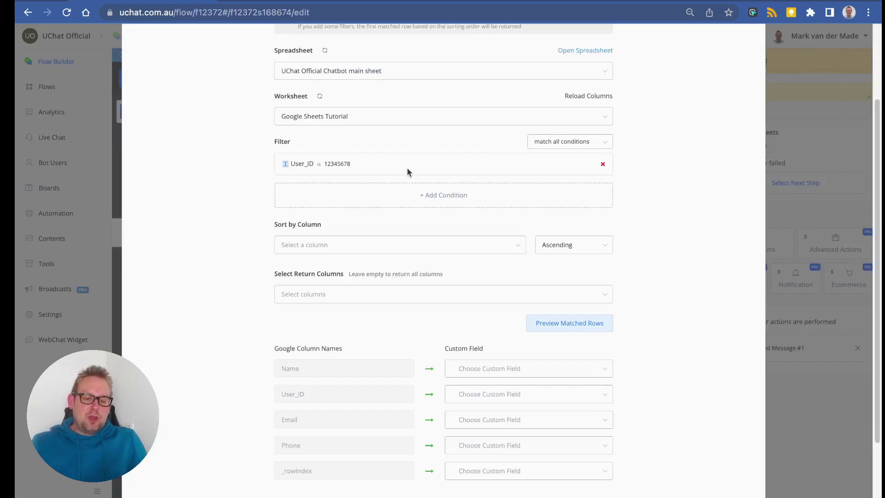
left_click(315, 164)
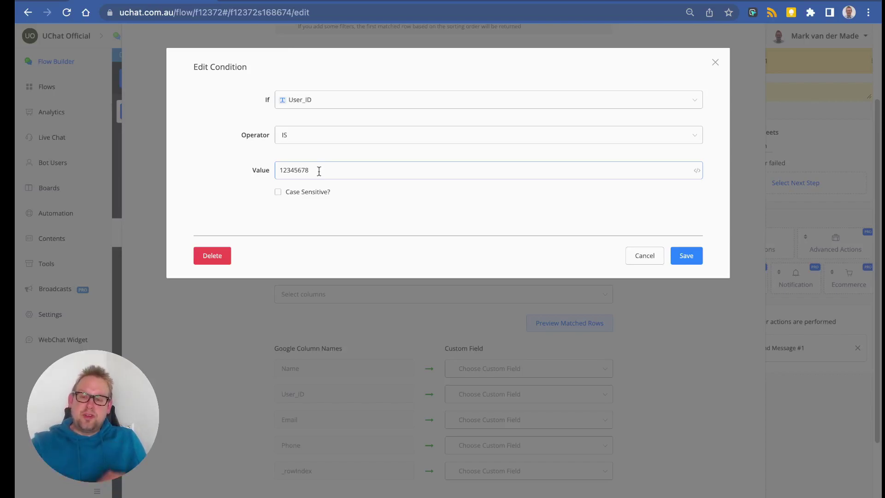
left_click(687, 256)
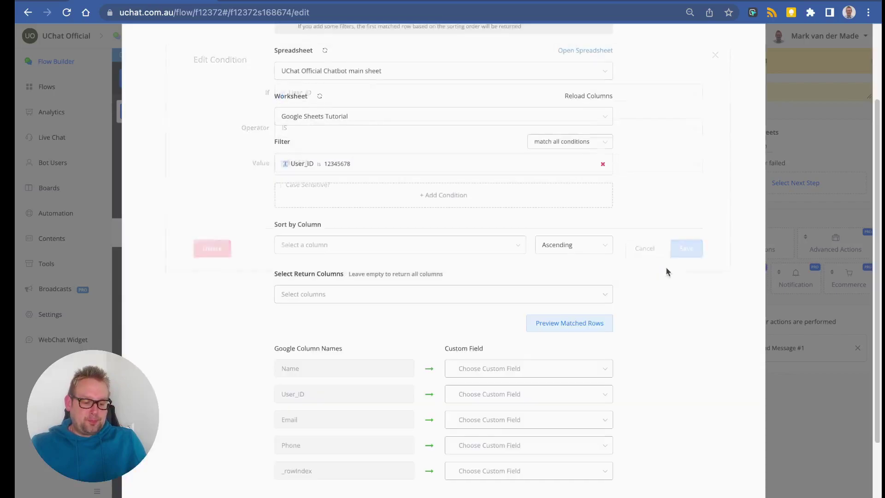
scroll(341, 325, "down", 3)
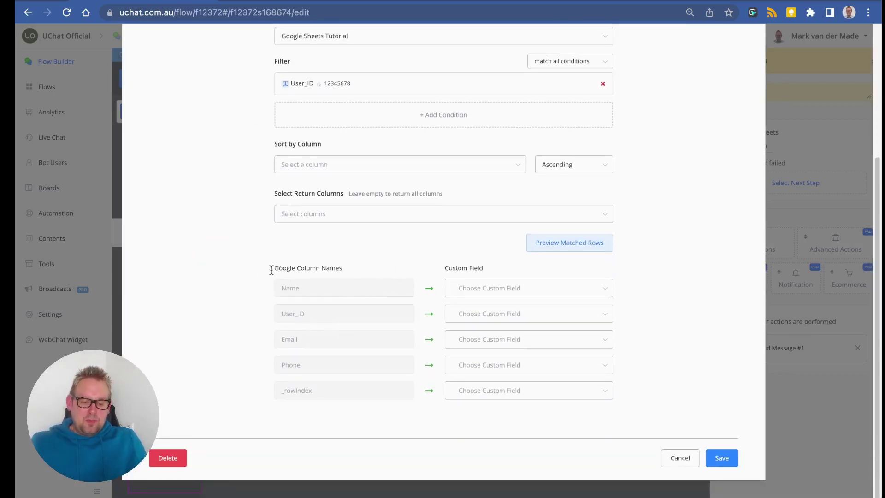
Map the Name column to the name field and Email to lead_email.
left_click_drag(270, 269, 353, 269)
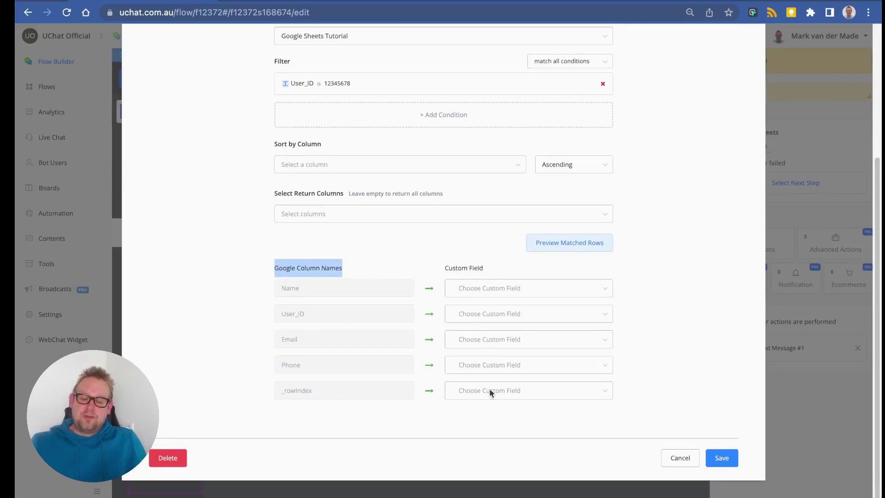
left_click(533, 289)
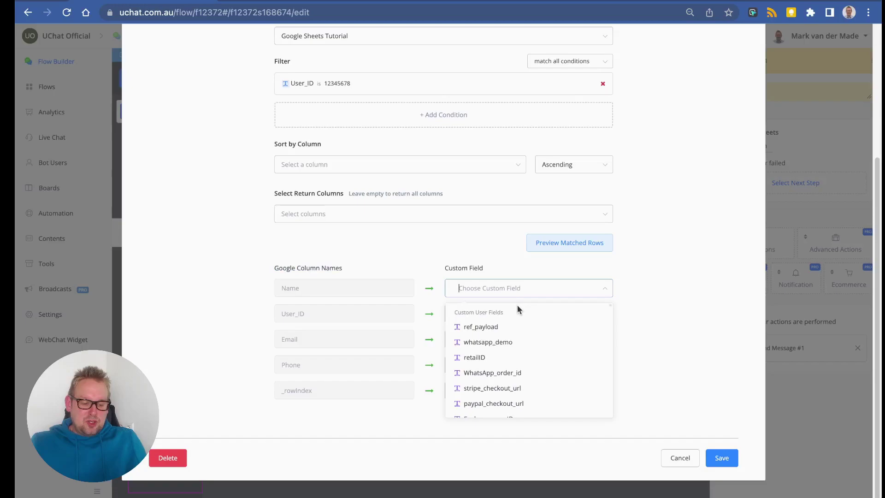
type("name")
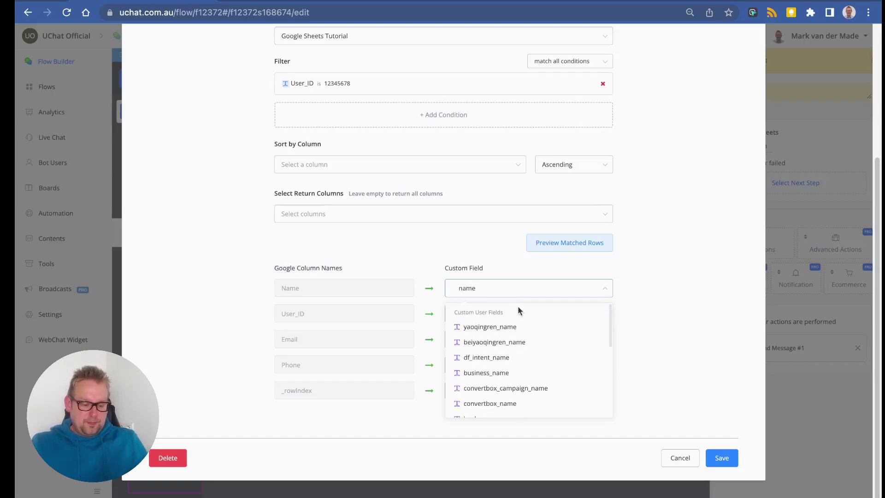
scroll(523, 311, "down", 5)
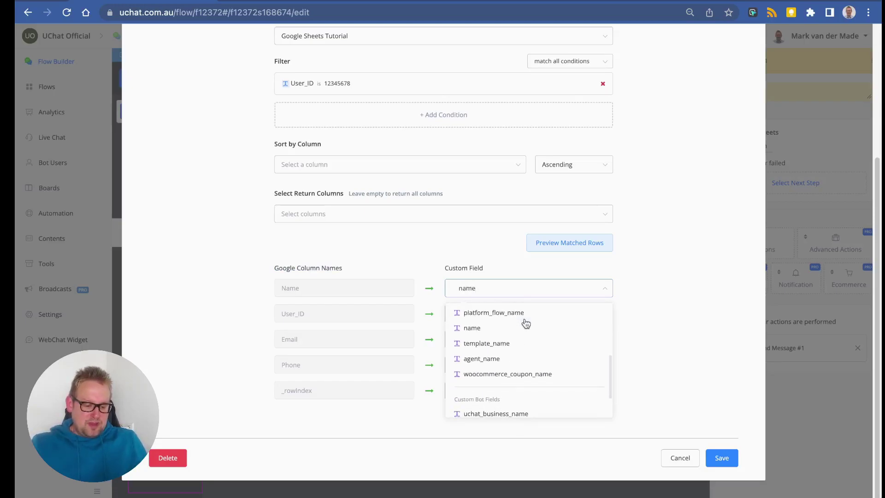
left_click(486, 332)
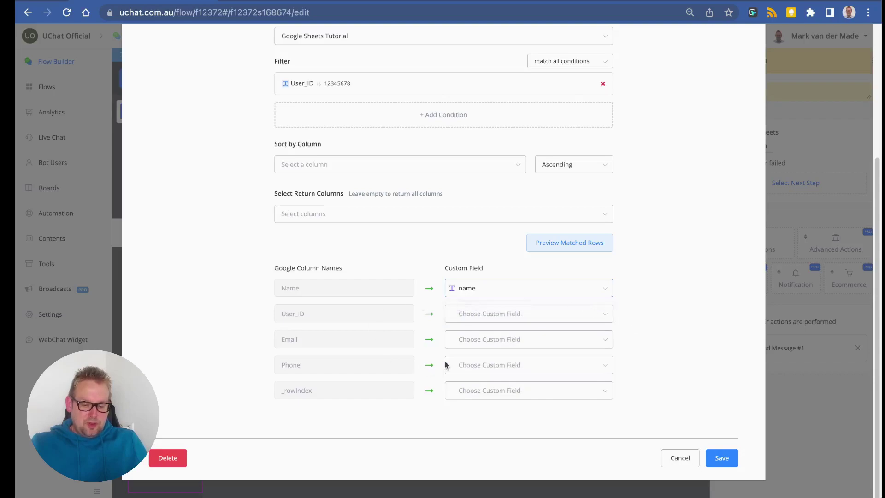
left_click(474, 346)
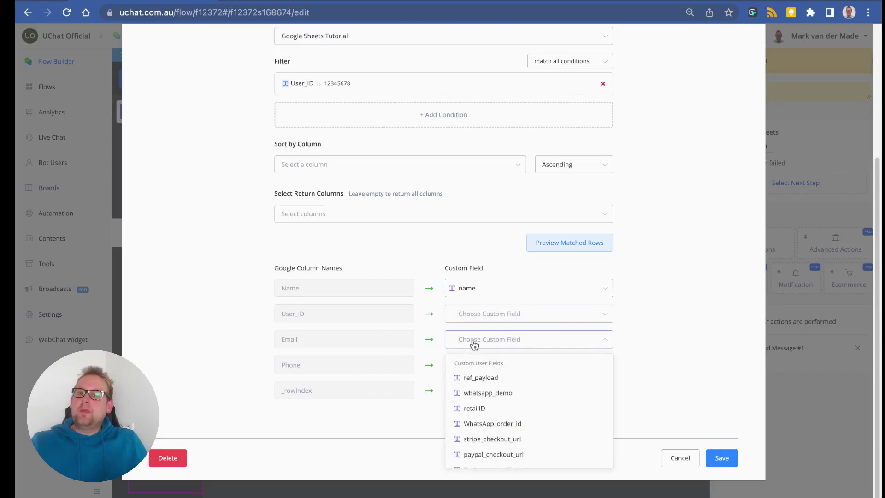
type("email")
left_click(500, 427)
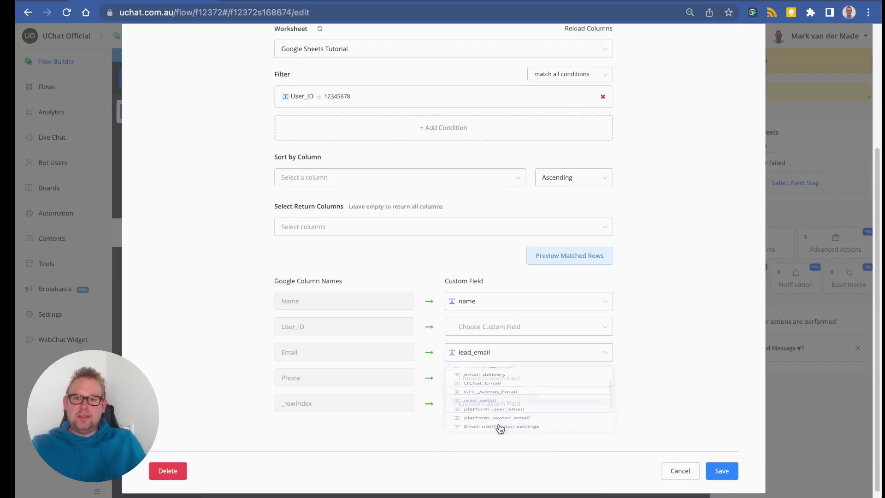
Map the Phone column to lead_phone and save the Google Sheets action.
left_click(491, 380)
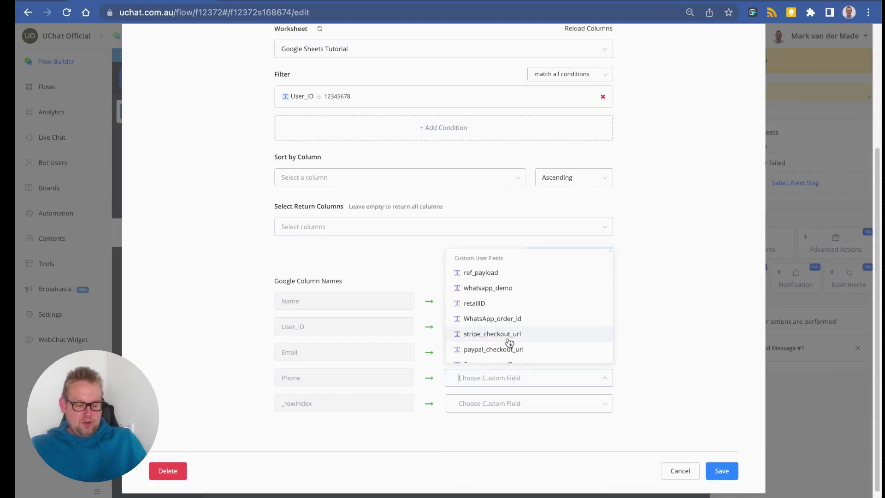
type("phone")
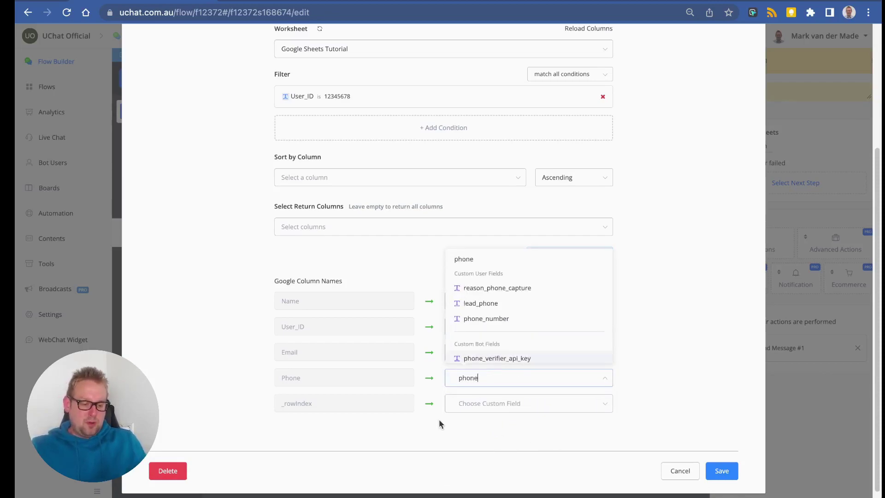
left_click(490, 305)
left_click(382, 377)
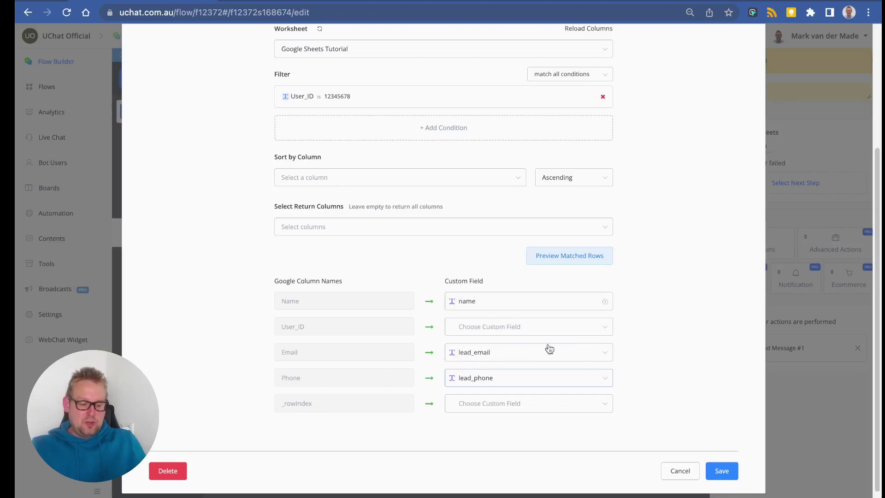
left_click(722, 470)
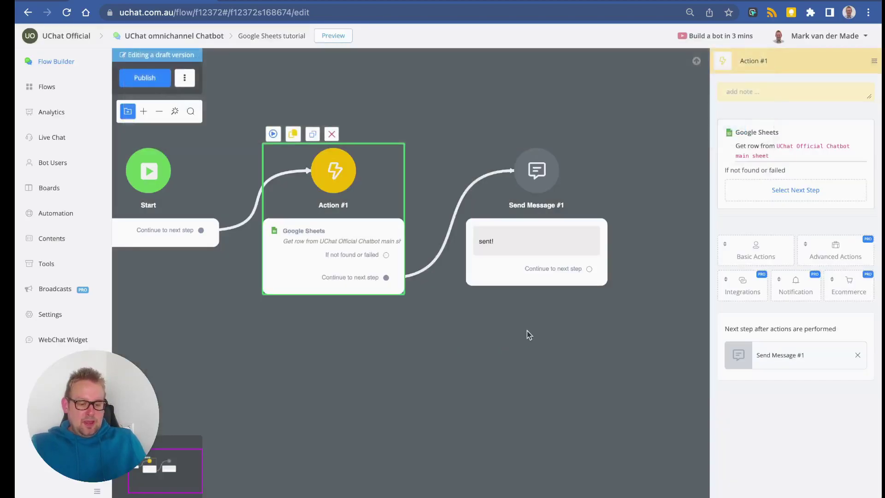
Replace Send Message #1's 'sent!' text with 'We have found the following records:'.
left_click(411, 317)
left_click(799, 148)
key("super+a")
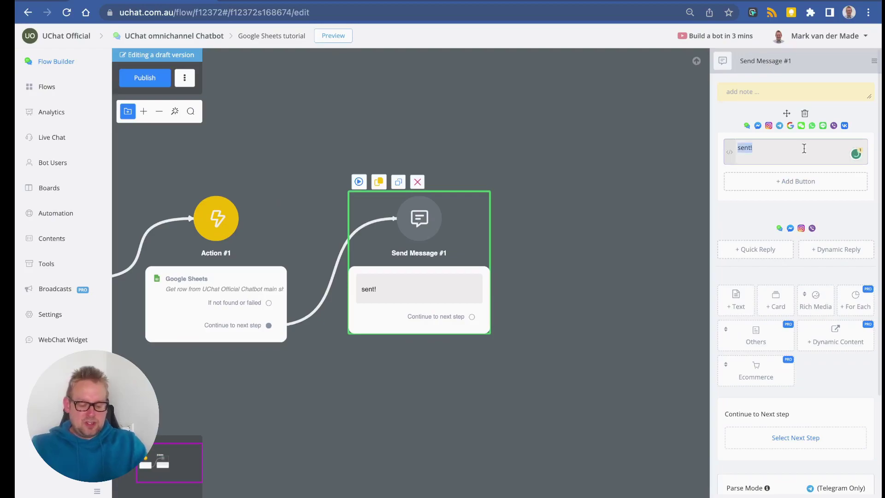
type("We have found the following records:")
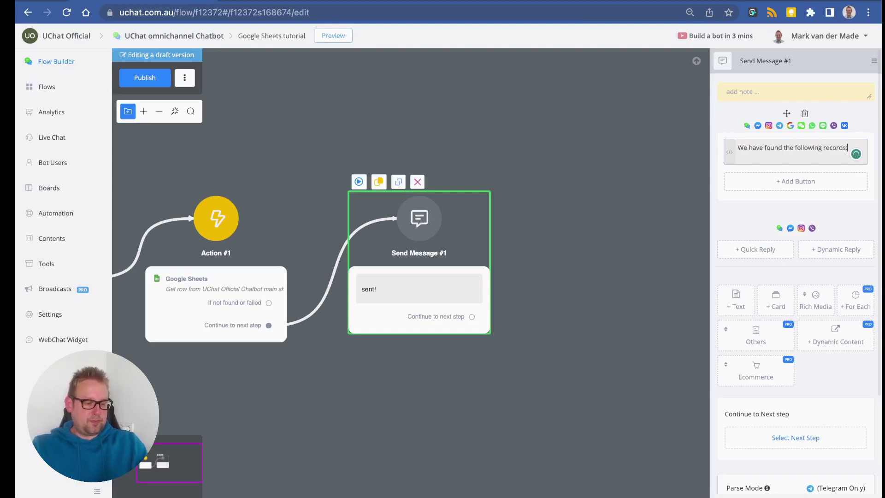
key("Return")
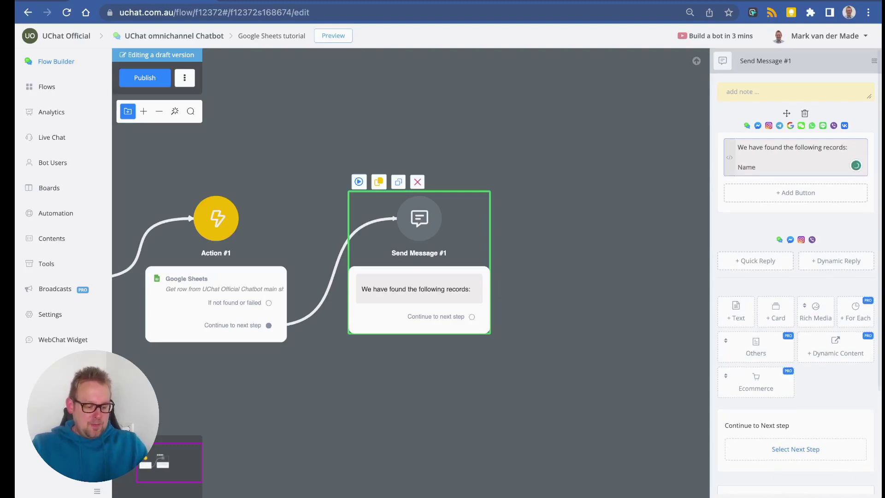
Add lines Name: {{name}}, email: {{lead_email}} and phone: {{lead_phone}} to the message.
type("Name: {{name")
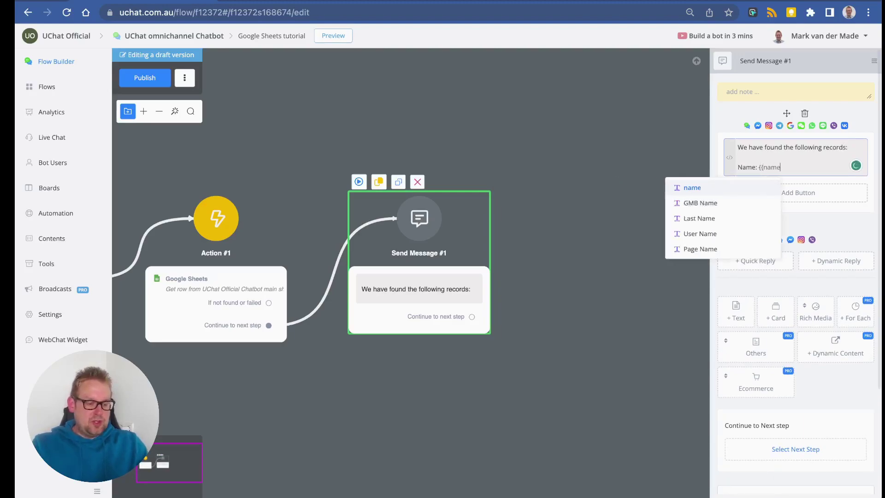
key("Return")
key("Return")
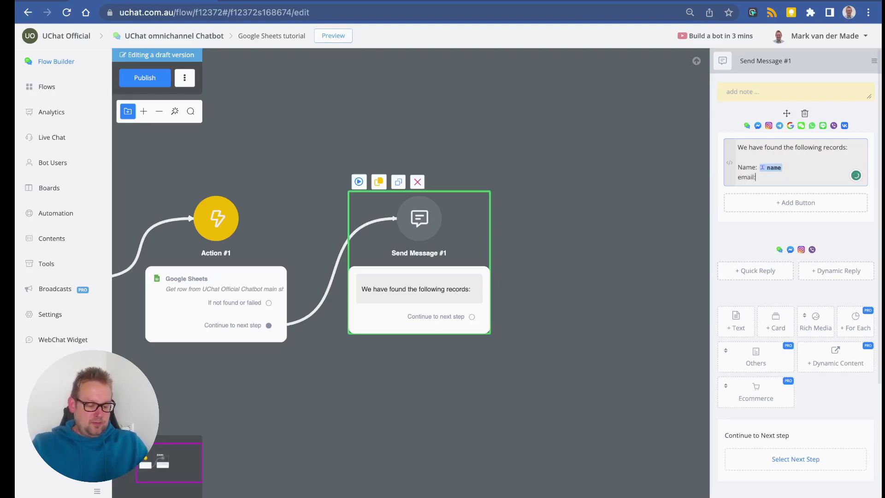
type("email: {{ead")
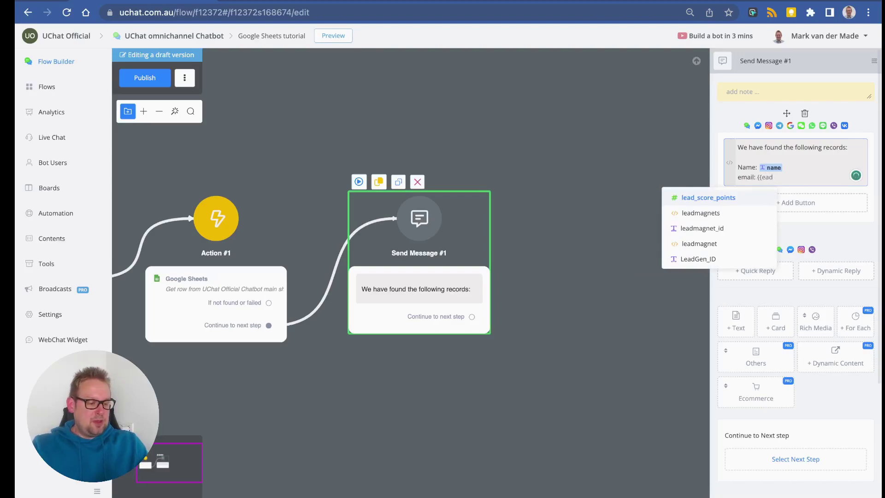
key("BackSpace")
key("BackSpace")
key("BackSpace")
key("BackSpace")
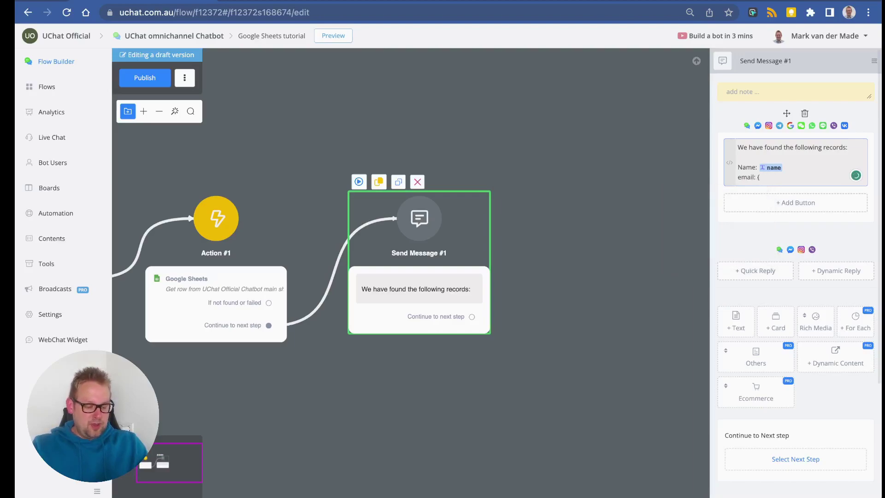
type("{")
type("lead_e")
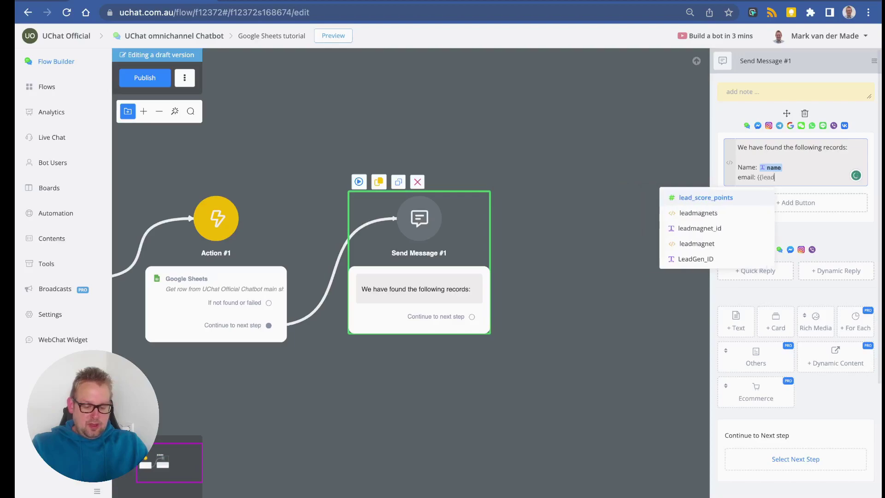
key("Return")
key("Return")
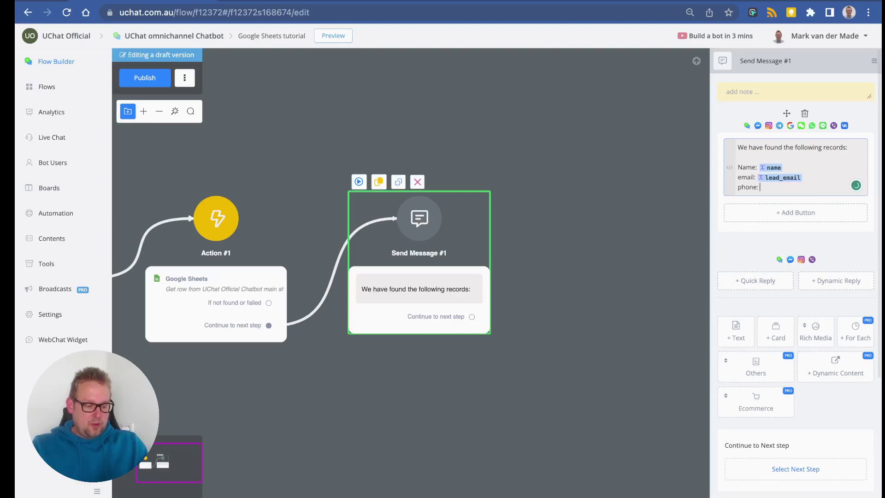
type("phone: {{le")
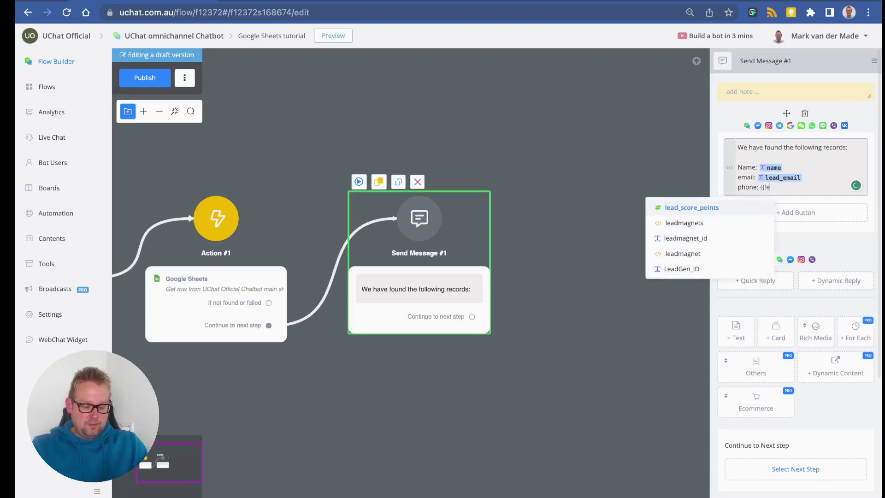
type("ad_")
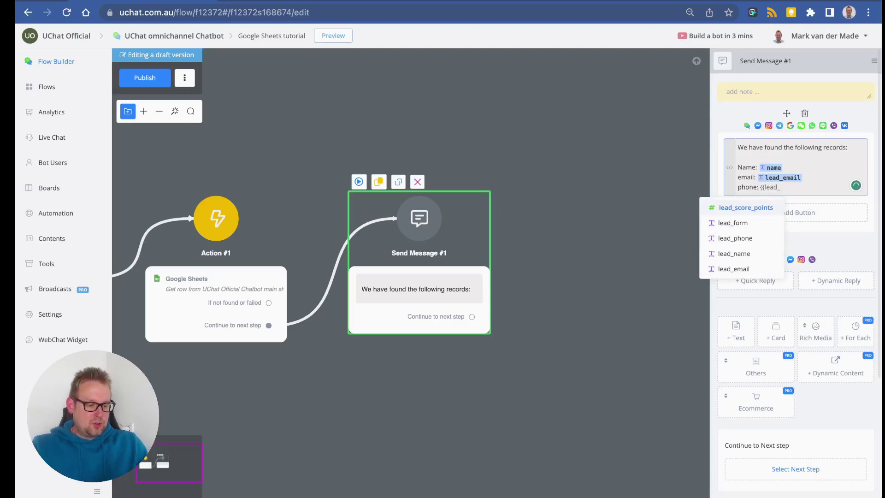
key("Down")
key("Down")
key("Return")
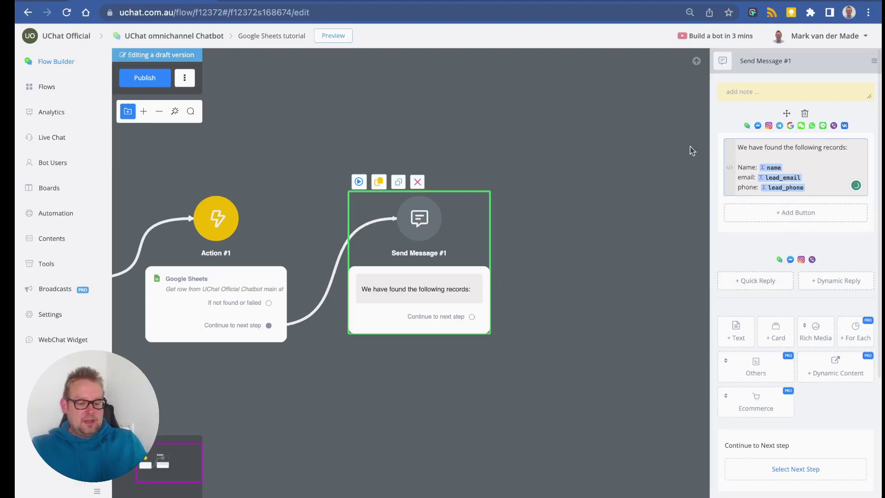
left_click(413, 413)
left_click_drag(413, 413, 545, 382)
Publish the flow, then compare Action #1's get-row settings with row 2 of the Google Sheet.
left_click(155, 76)
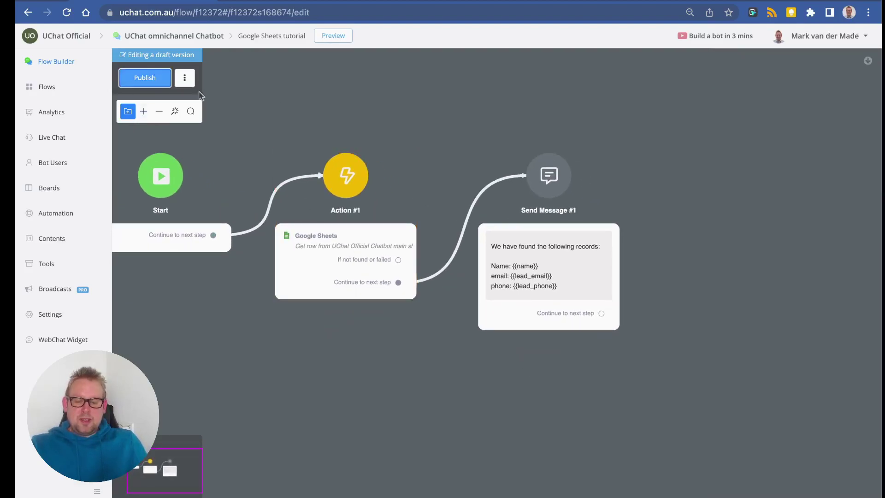
left_click(298, 185)
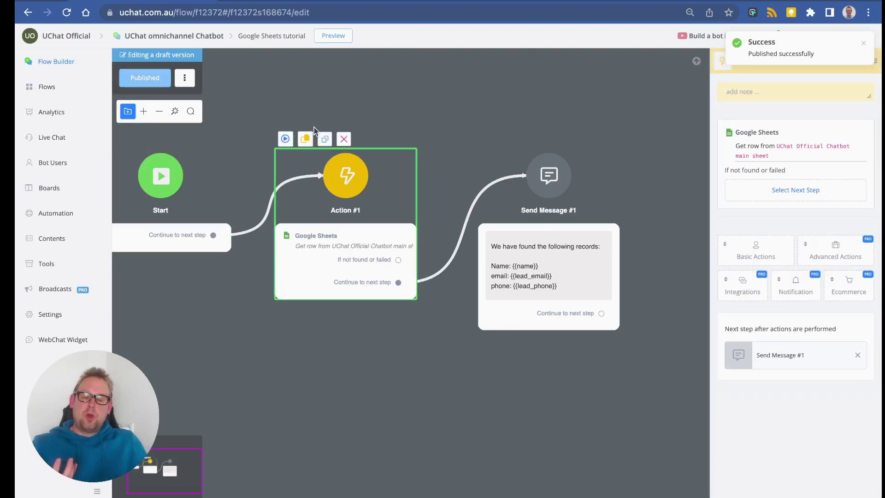
key("ctrl+Tab")
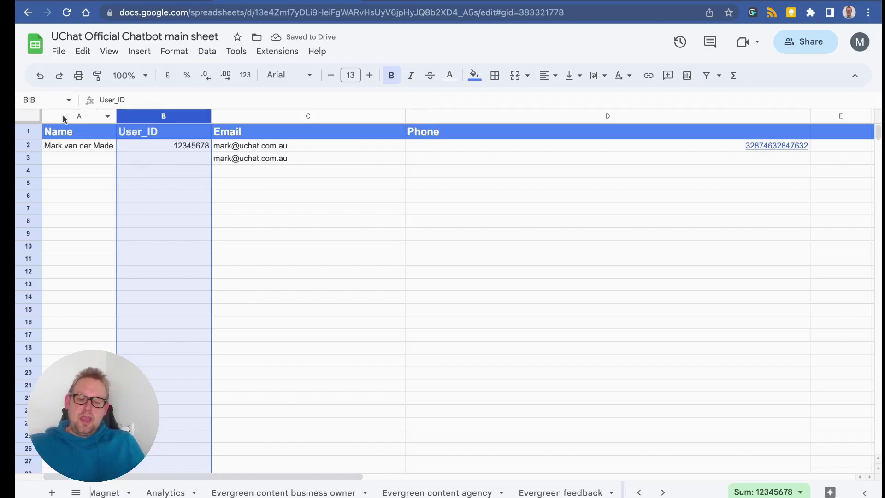
left_click(28, 145)
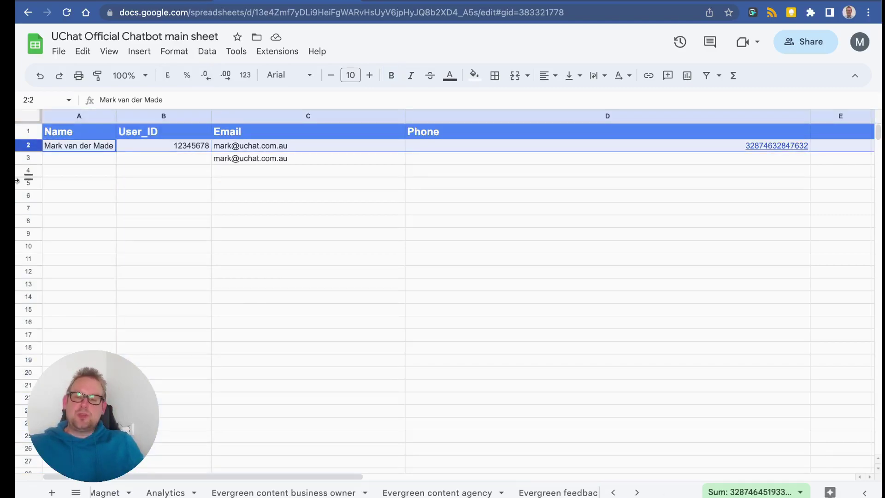
key("ctrl+shift+Tab")
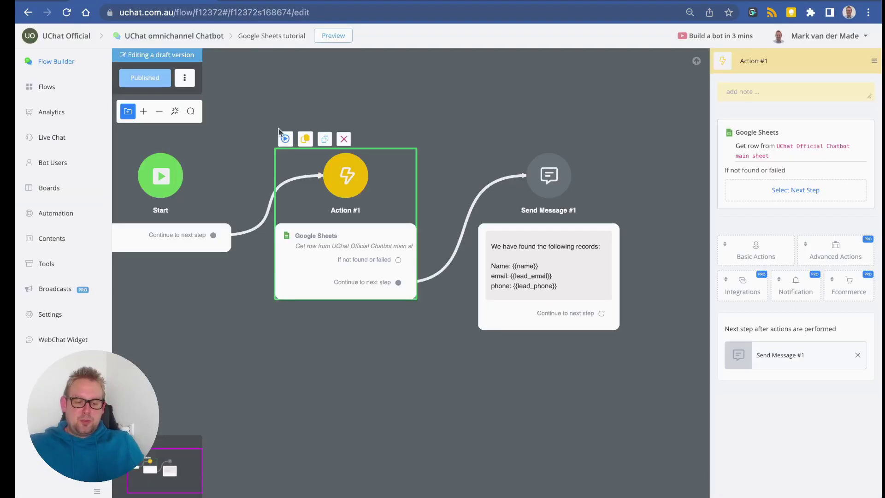
Run the flow in a popup preview and check the name, email and phone reply against sheet row 2.
left_click(285, 139)
left_click(447, 147)
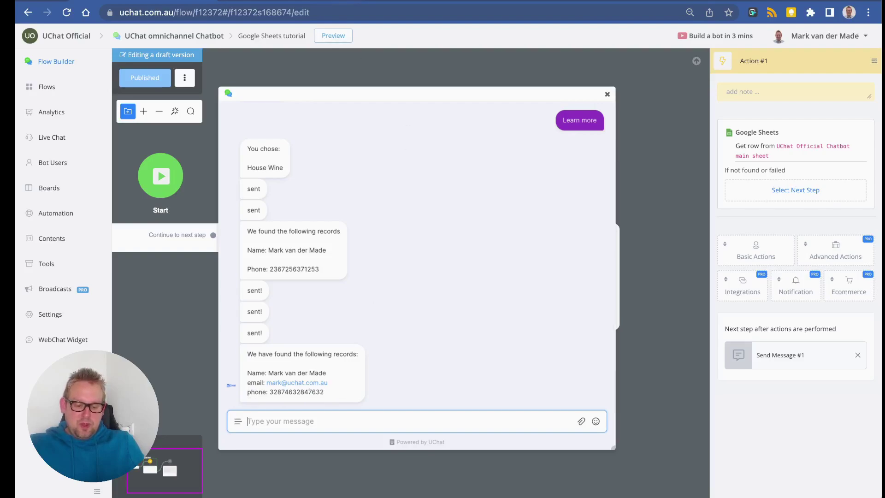
key("ctrl+Tab")
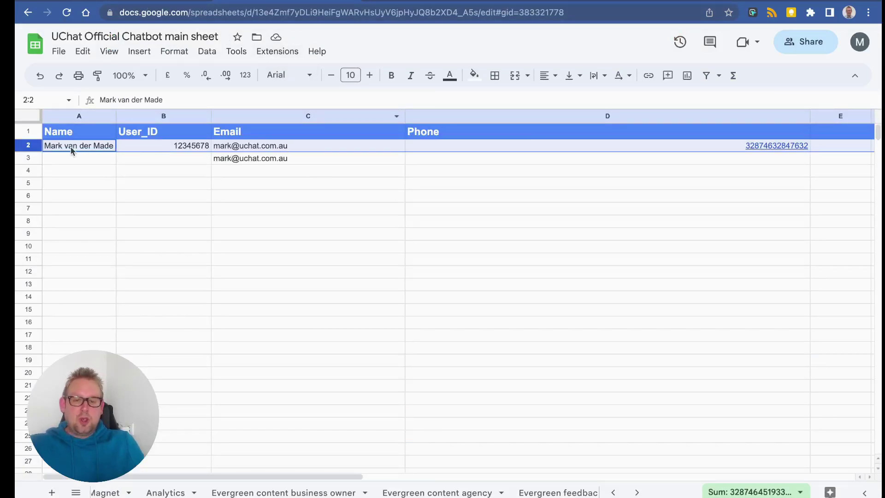
key("ctrl+shift+Tab")
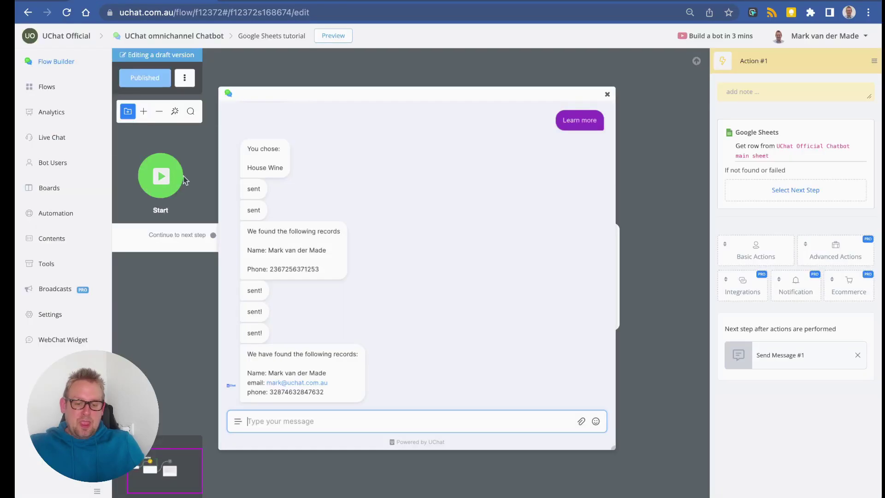